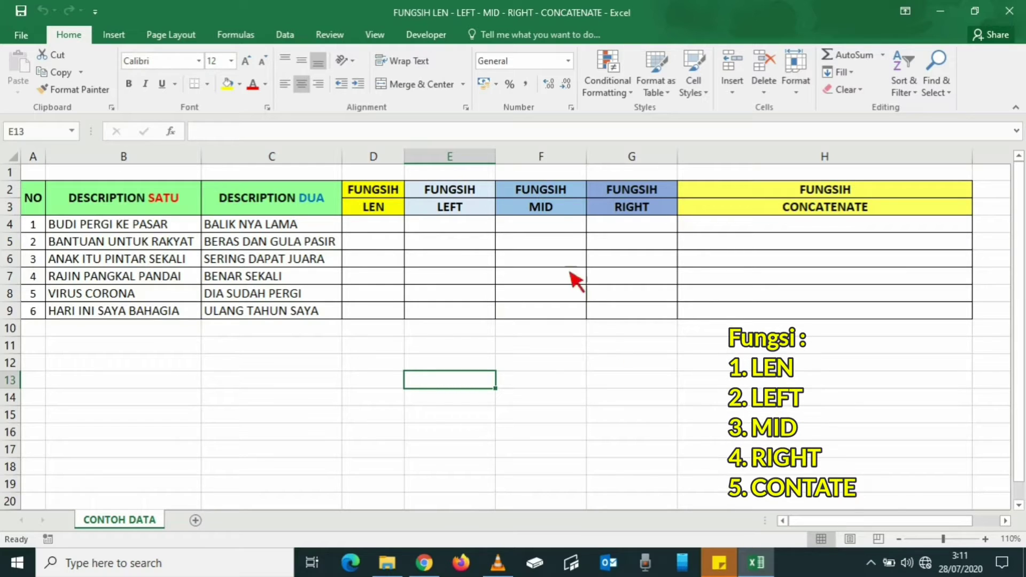
Step: Point out the MID, RIGHT and CONCATENATE headers and the first LEN, LEFT, MID and CONCATENATE cells
click(557, 213)
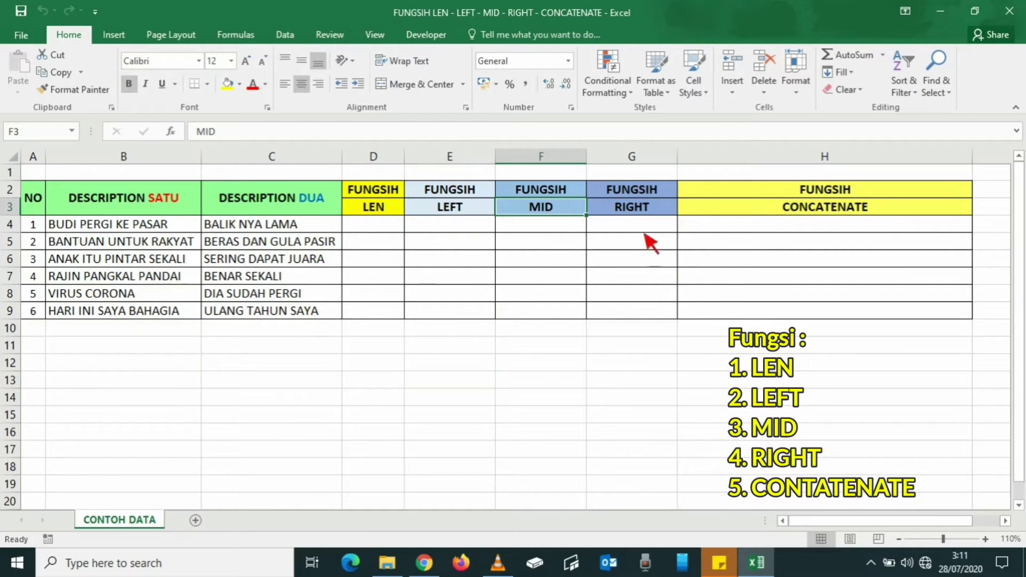
click(653, 213)
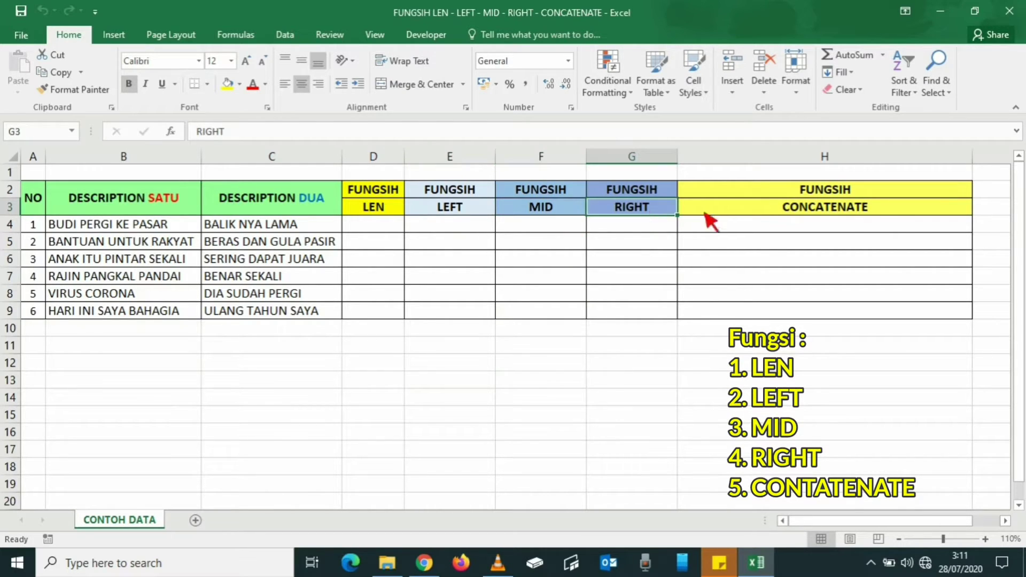
click(759, 211)
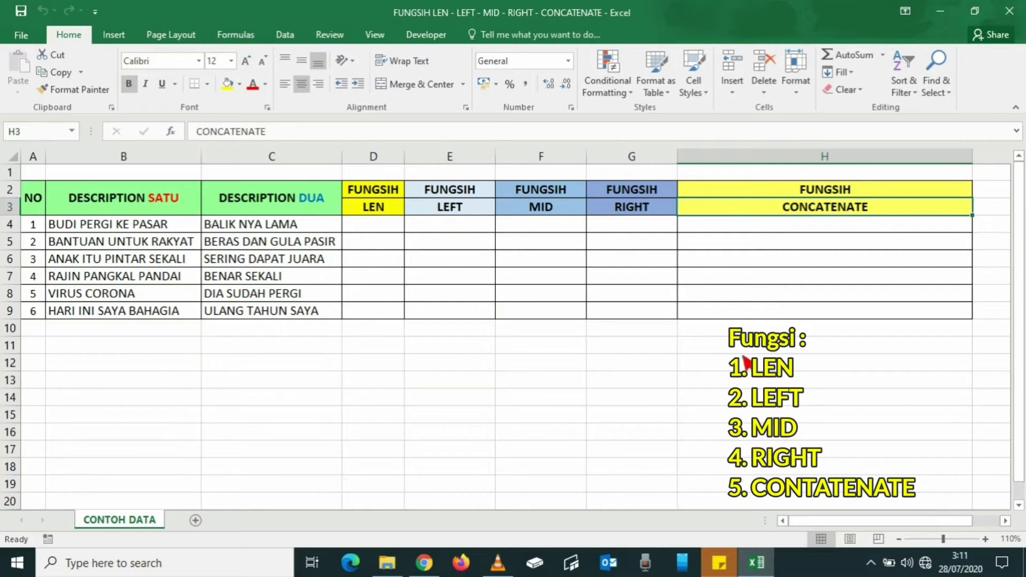
click(454, 380)
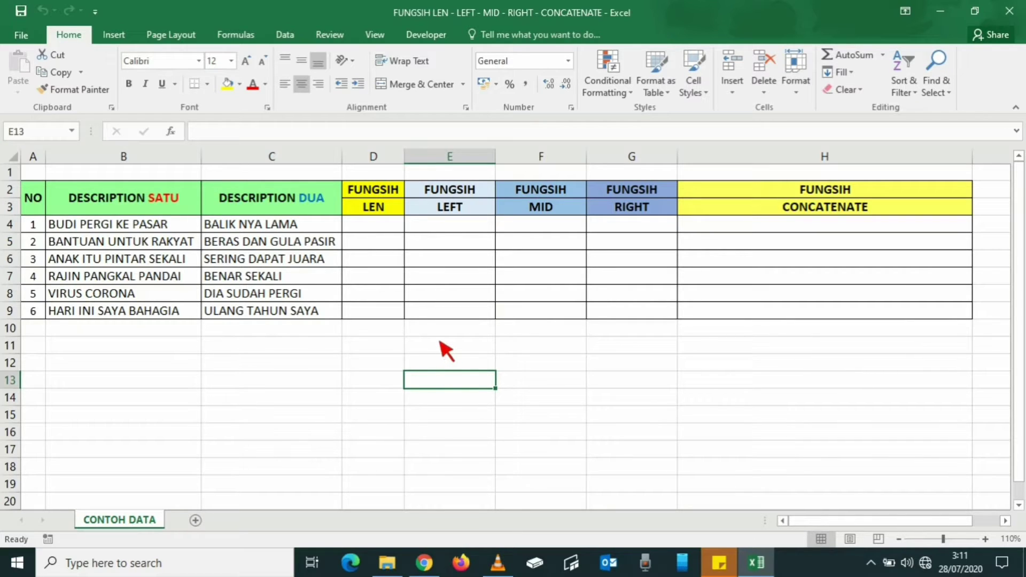
click(373, 225)
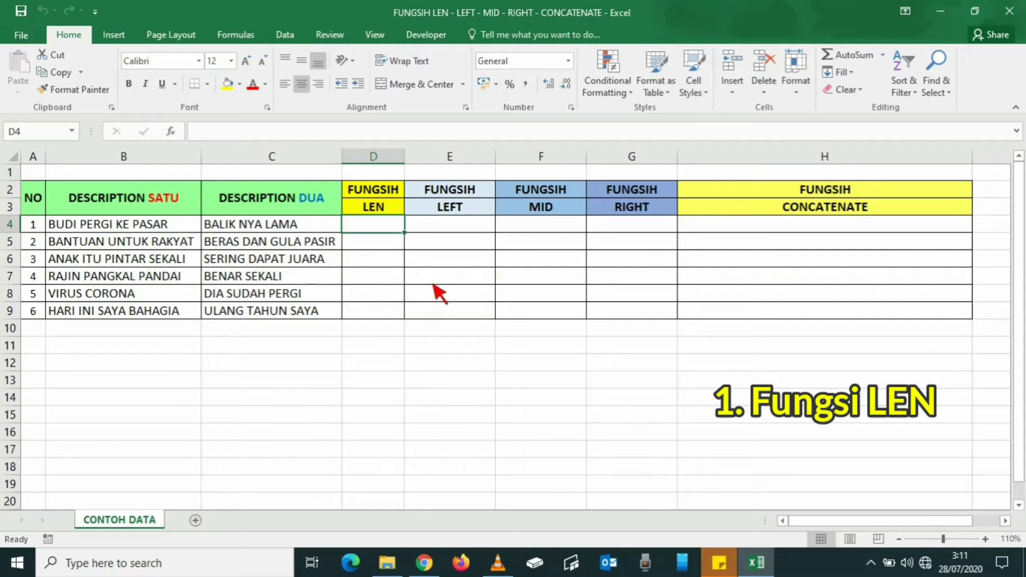
click(187, 229)
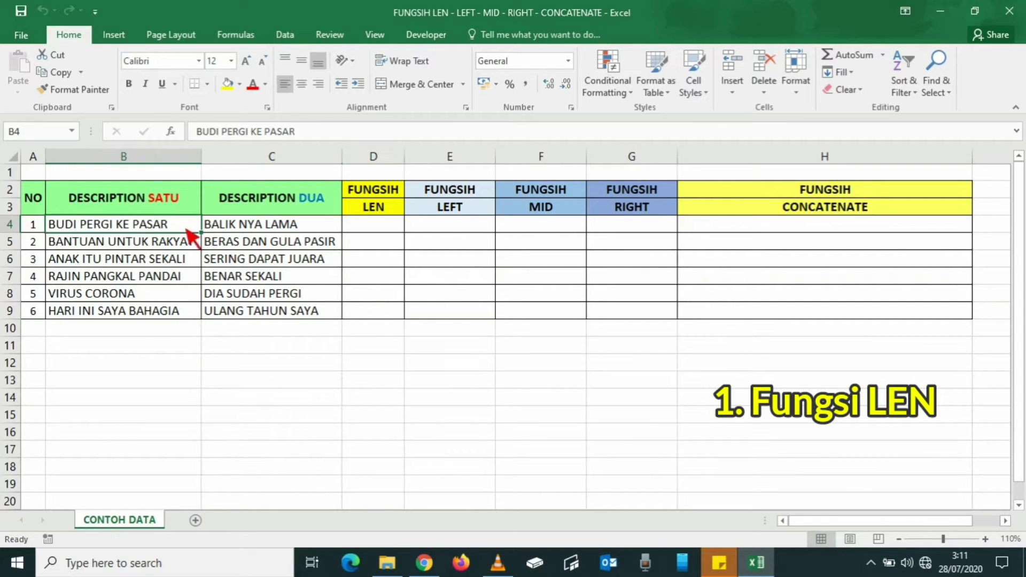
click(453, 228)
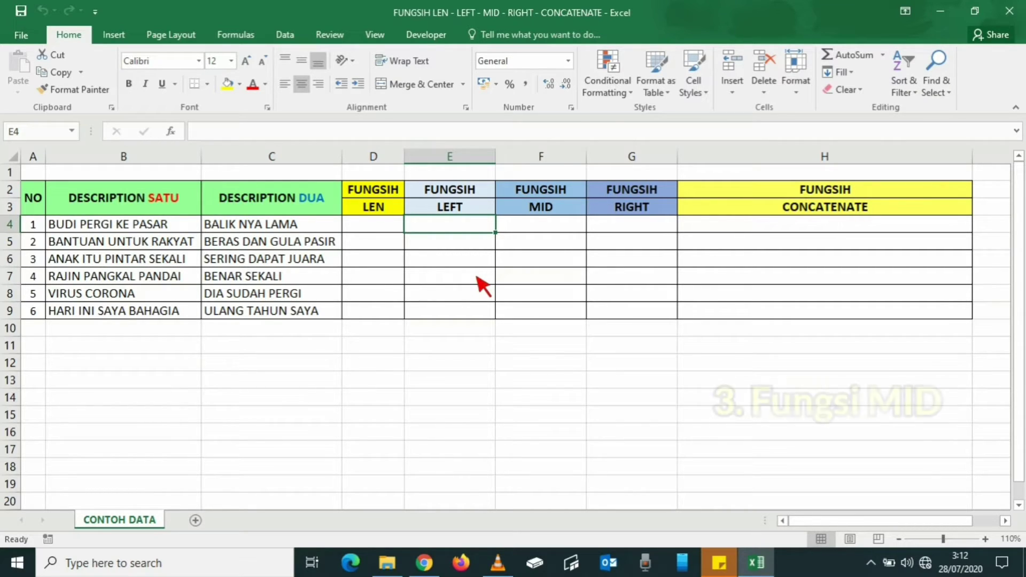
click(537, 227)
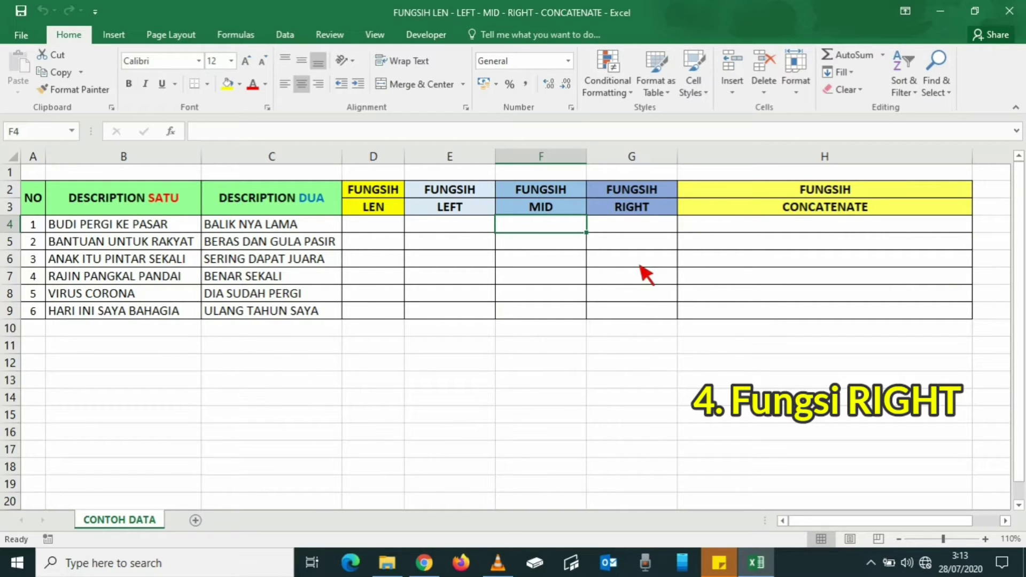
click(723, 225)
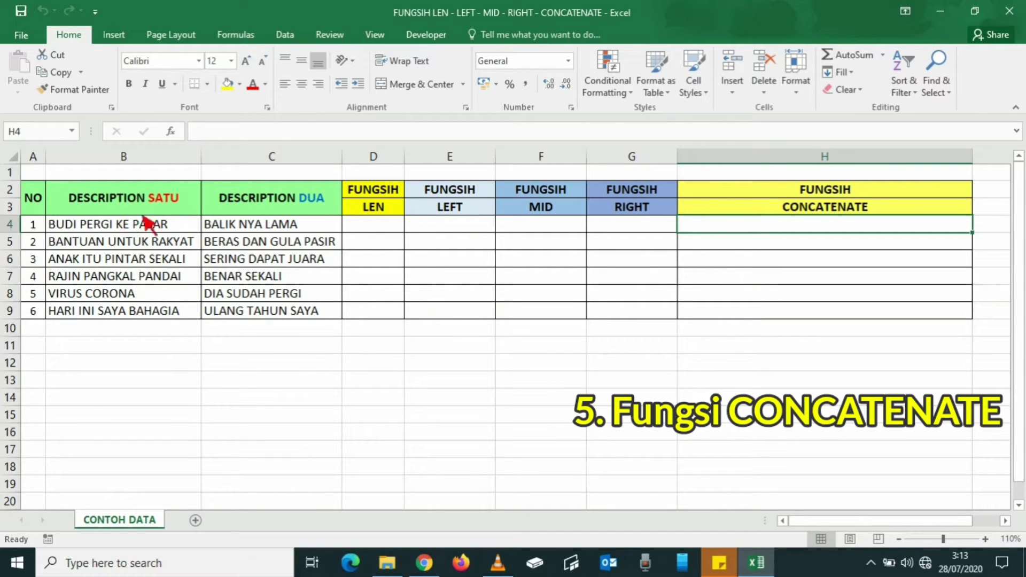
Step: Compare the DESCRIPTION SATU and DESCRIPTION DUA headers and texts in row 4
click(174, 208)
click(270, 201)
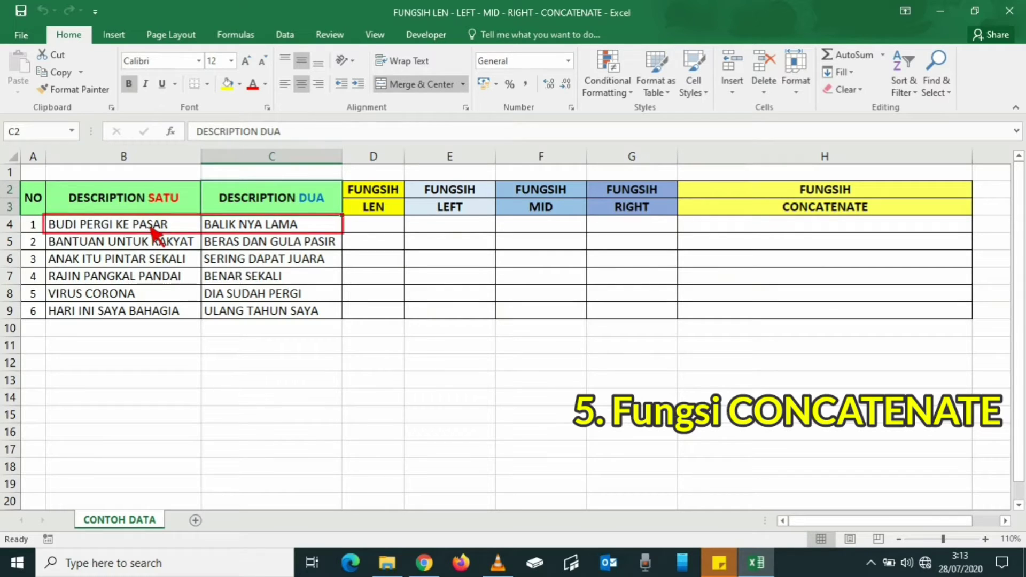
click(154, 232)
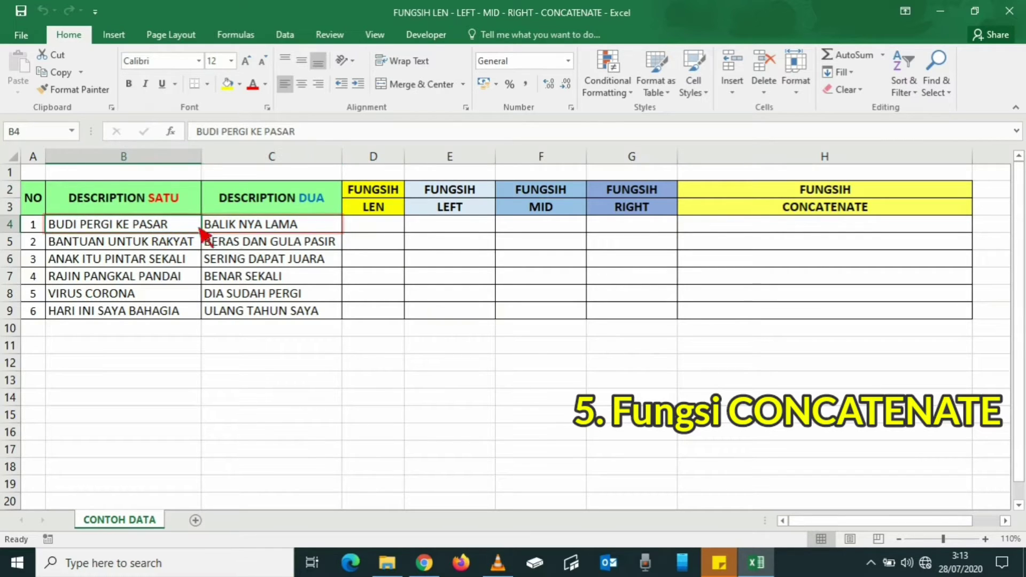
click(262, 229)
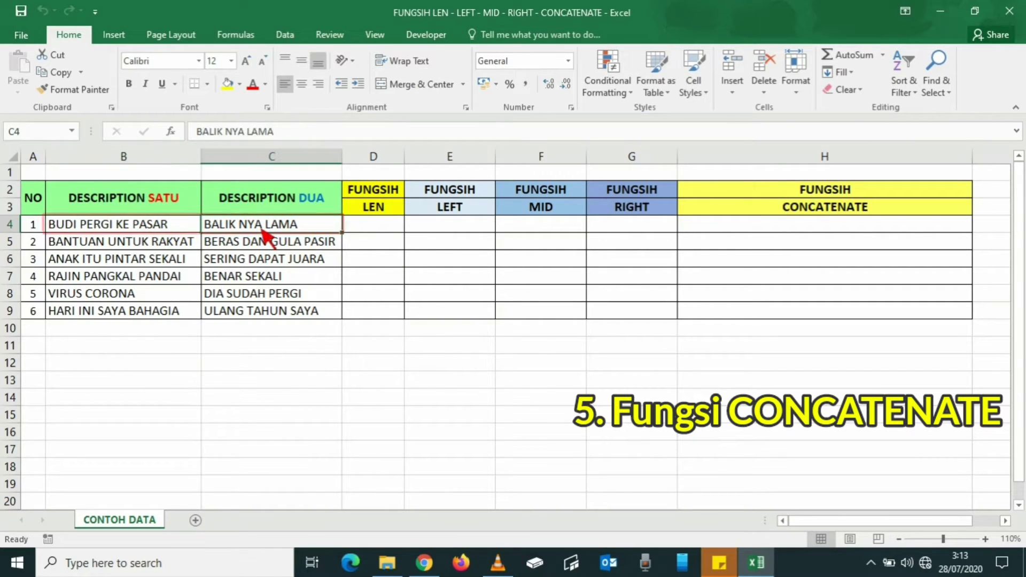
click(179, 226)
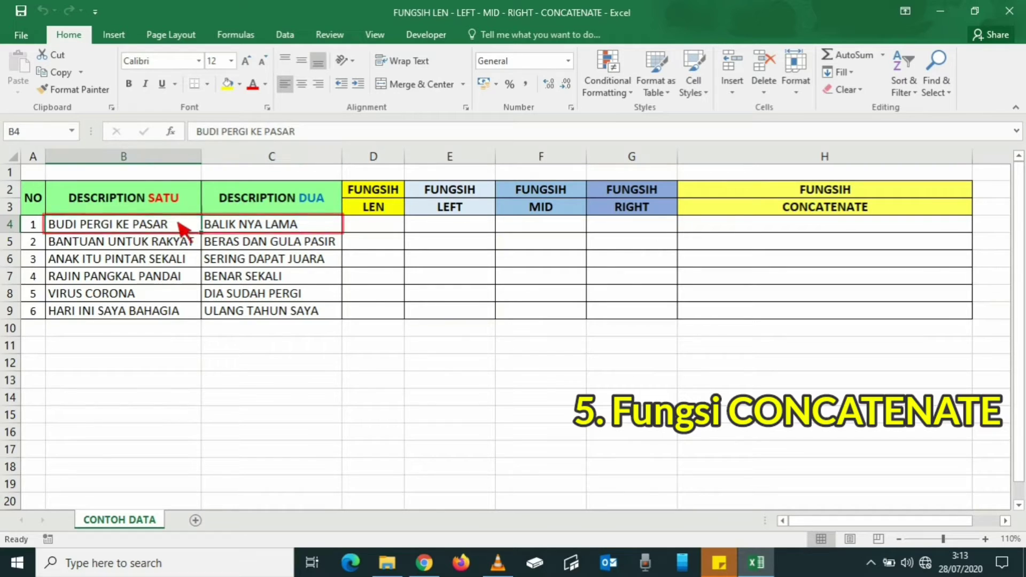
click(239, 228)
click(163, 225)
click(230, 224)
click(535, 398)
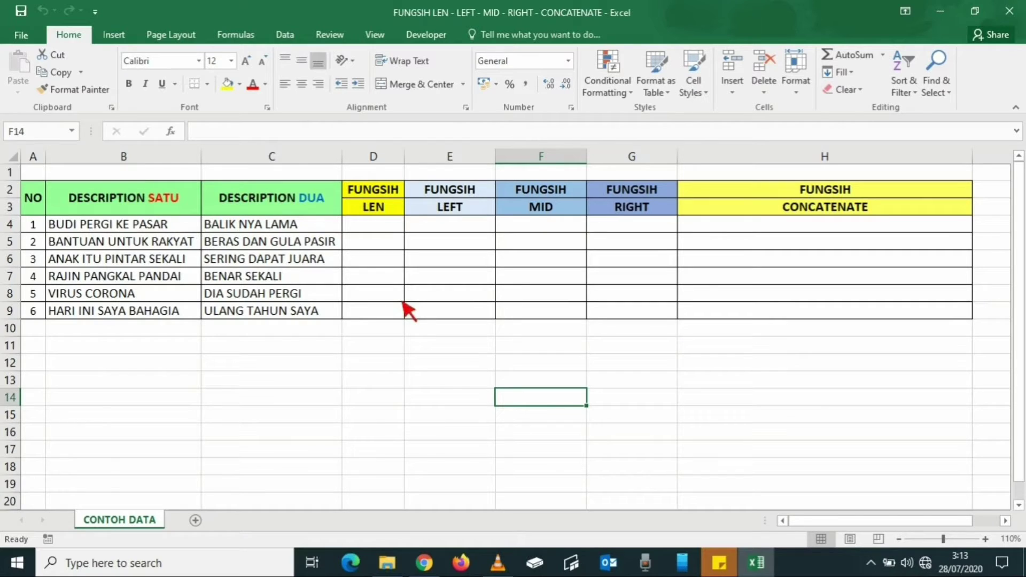
Step: Enter =LEN(B4) in D4 so it returns 19
click(388, 227)
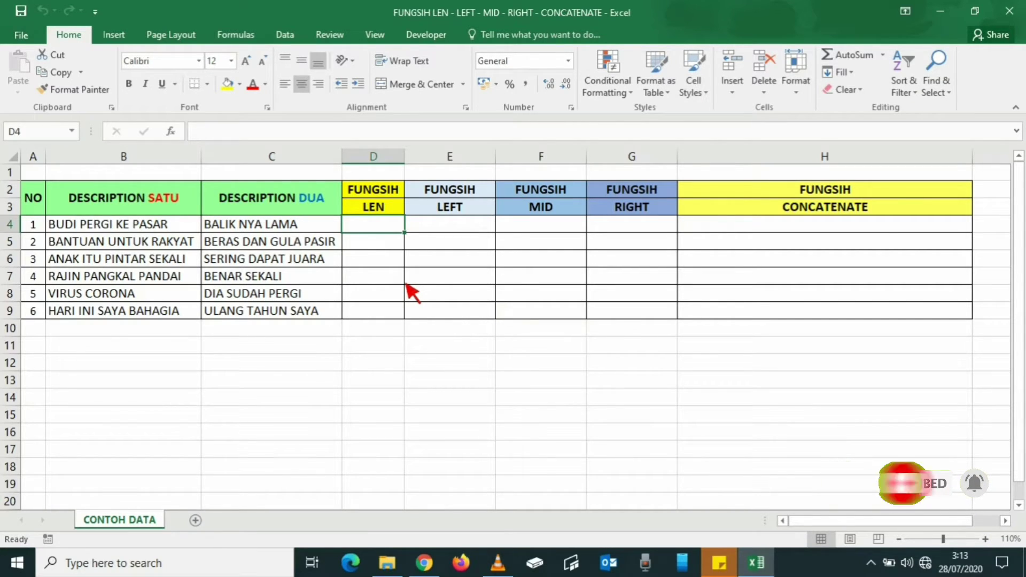
text(=)
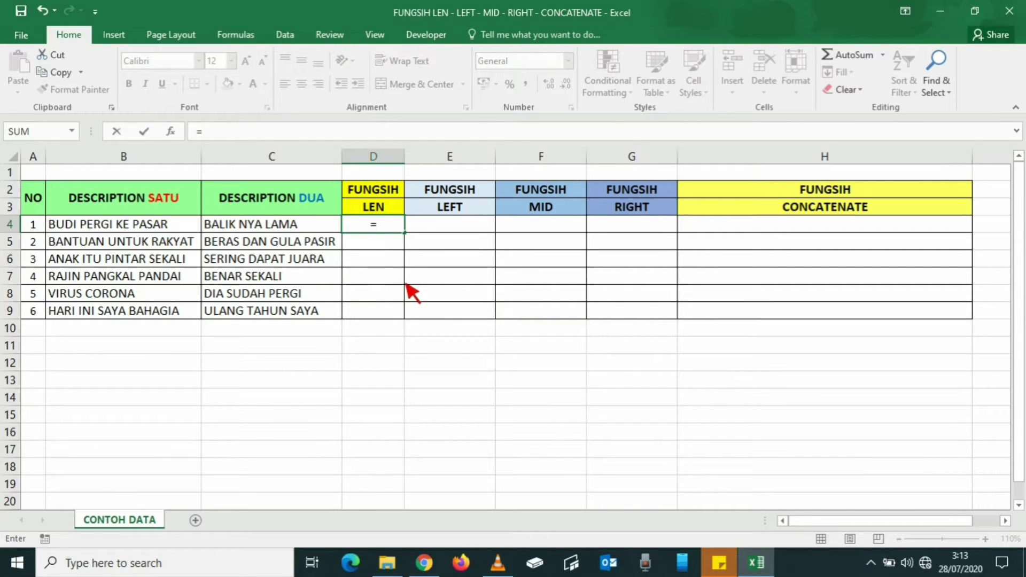
text(LEN)
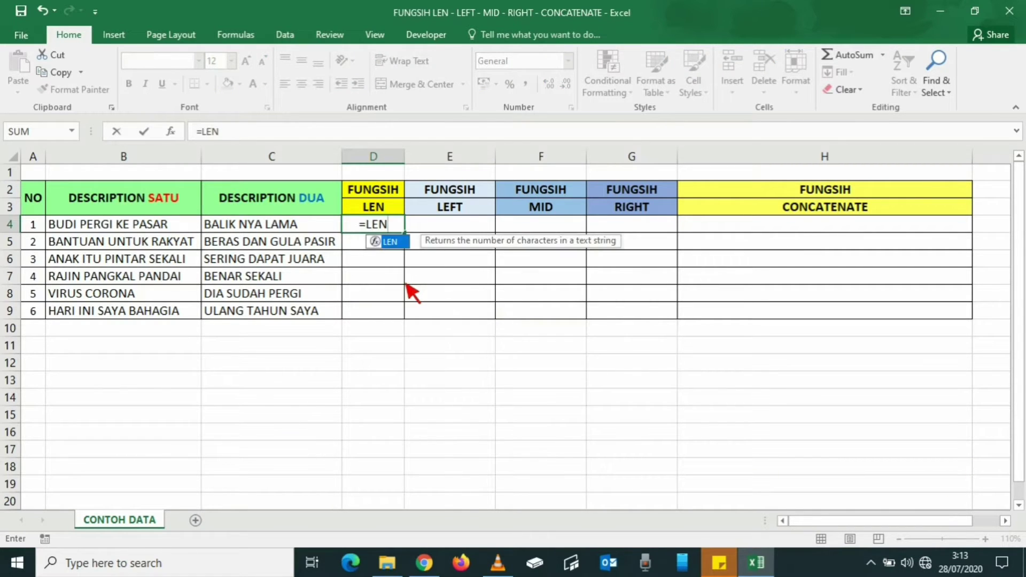
text(()
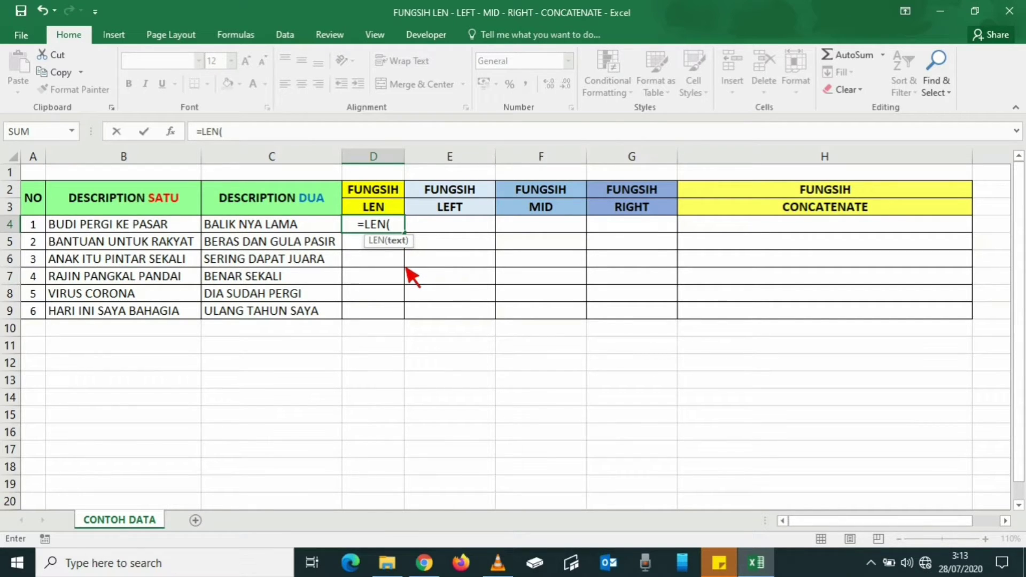
key(Left)
key(Left)
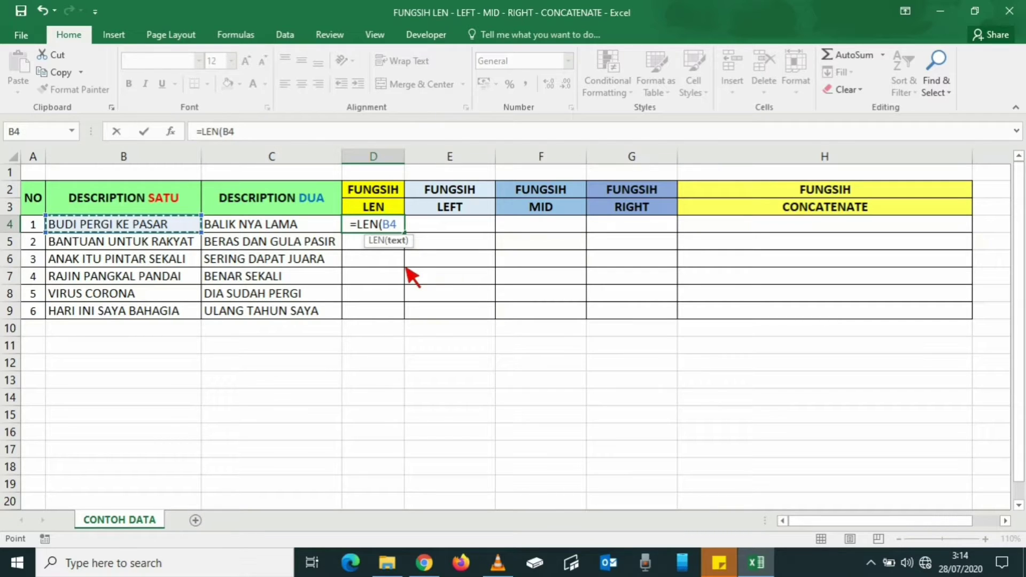
text())
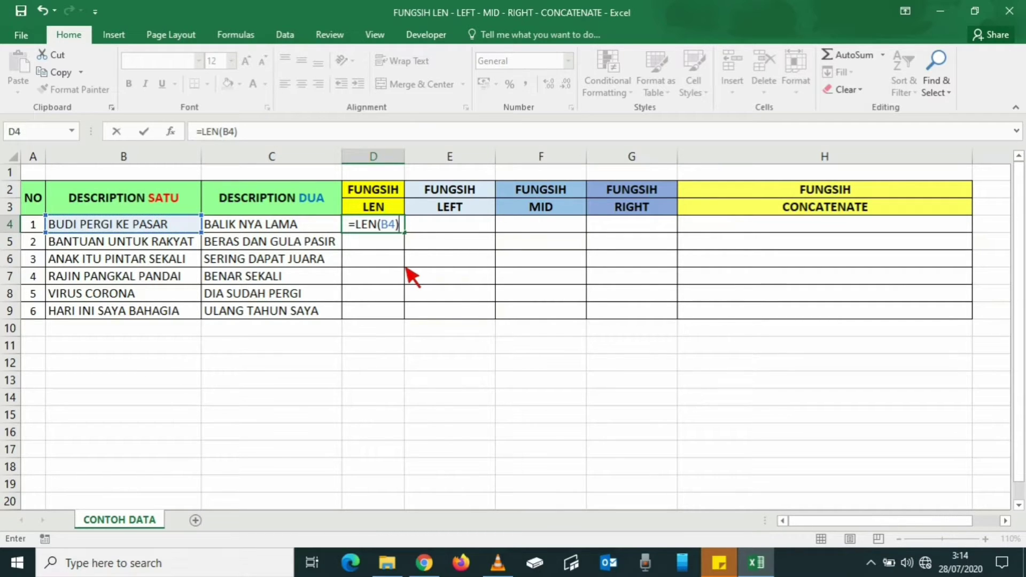
key(Return)
key(Up)
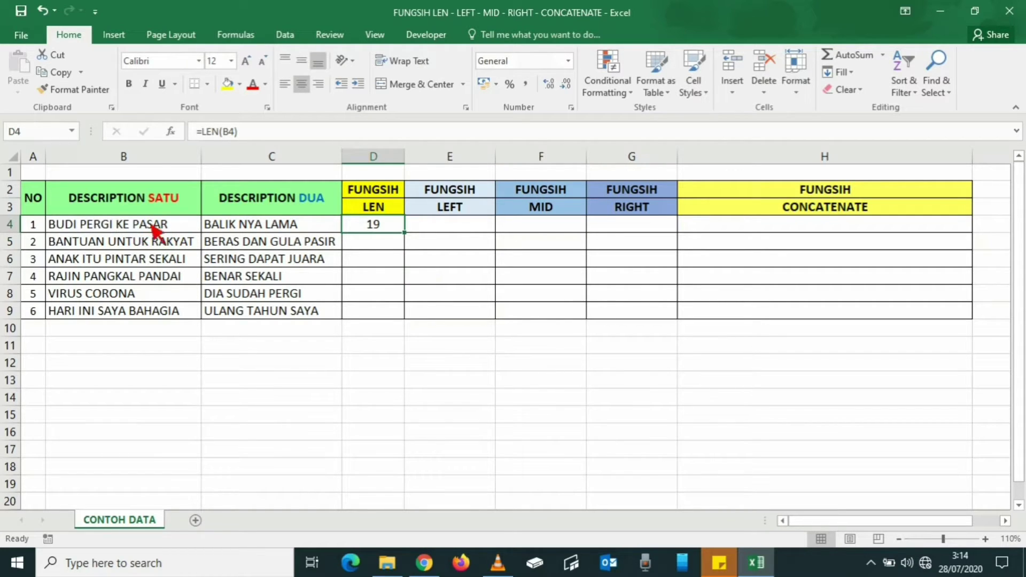
Step: Check the B4 text against the LEN result of 19 in D4
click(128, 229)
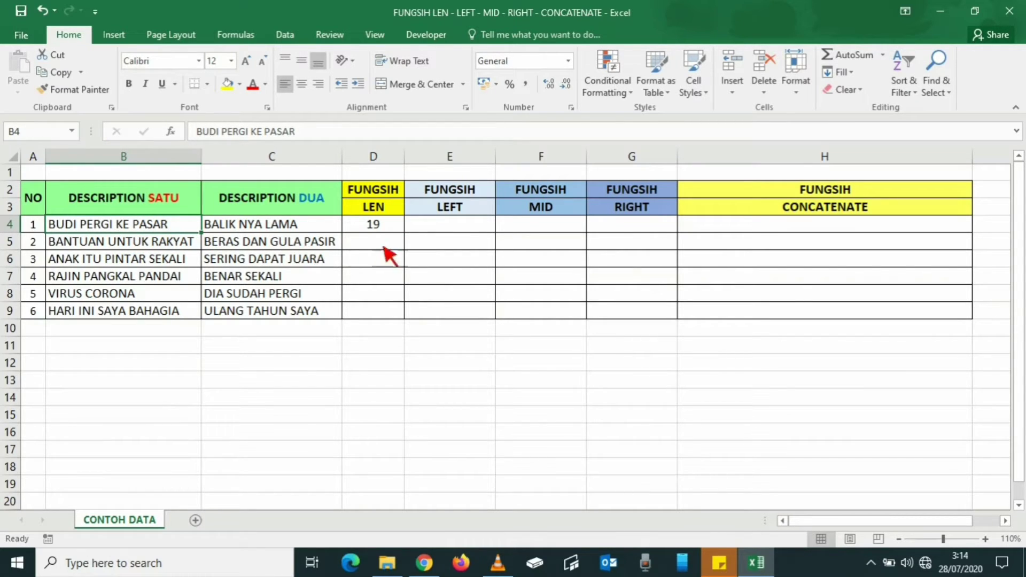
click(381, 227)
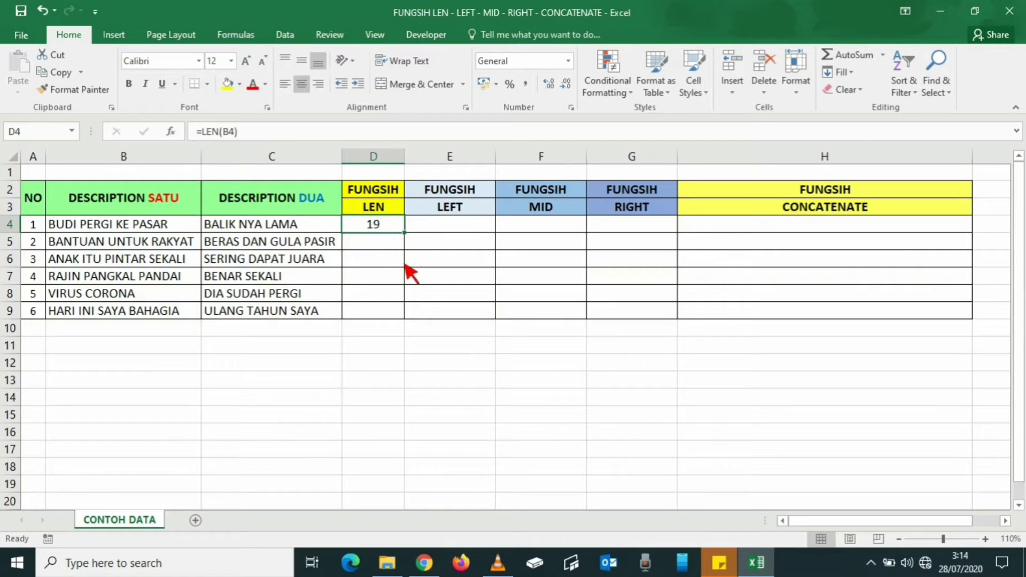
click(171, 227)
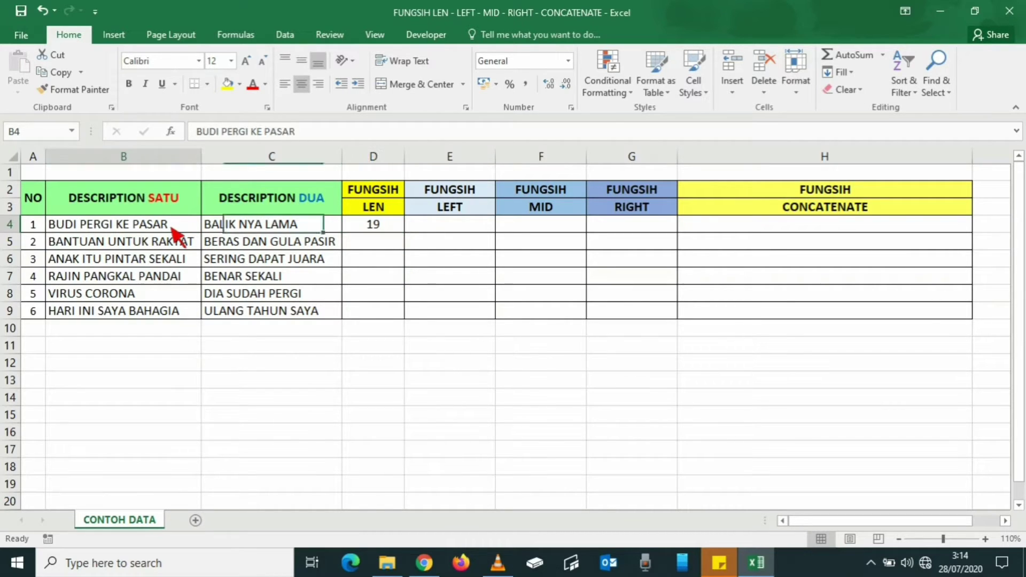
click(198, 132)
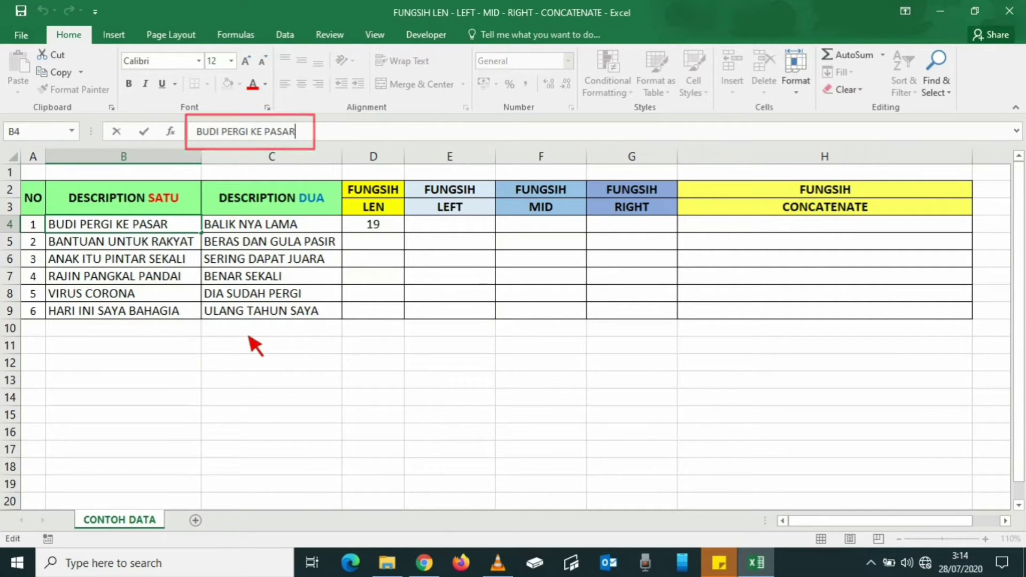
key(Return)
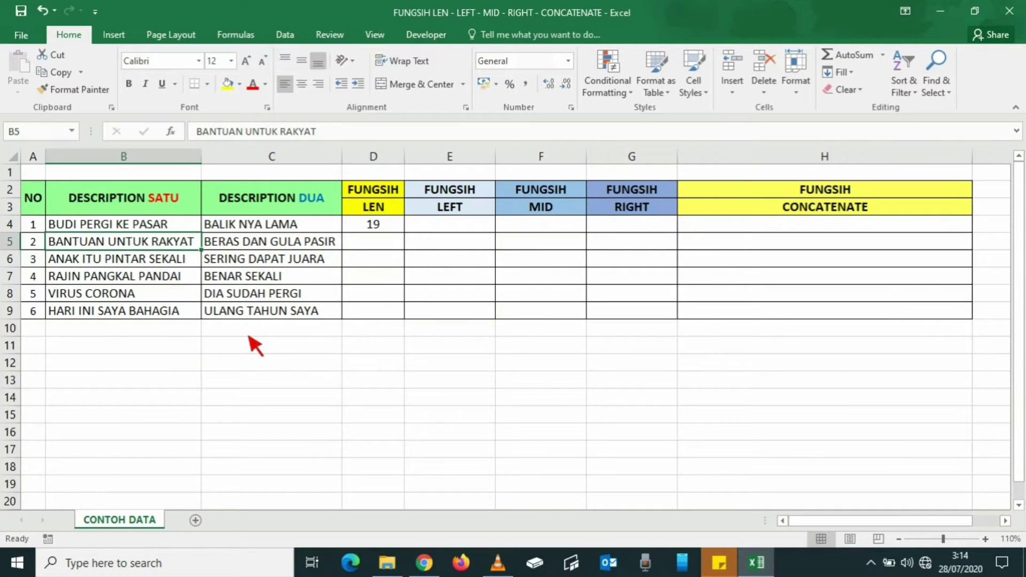
key(Up)
key(Right)
key(Right)
key(Right)
key(Left)
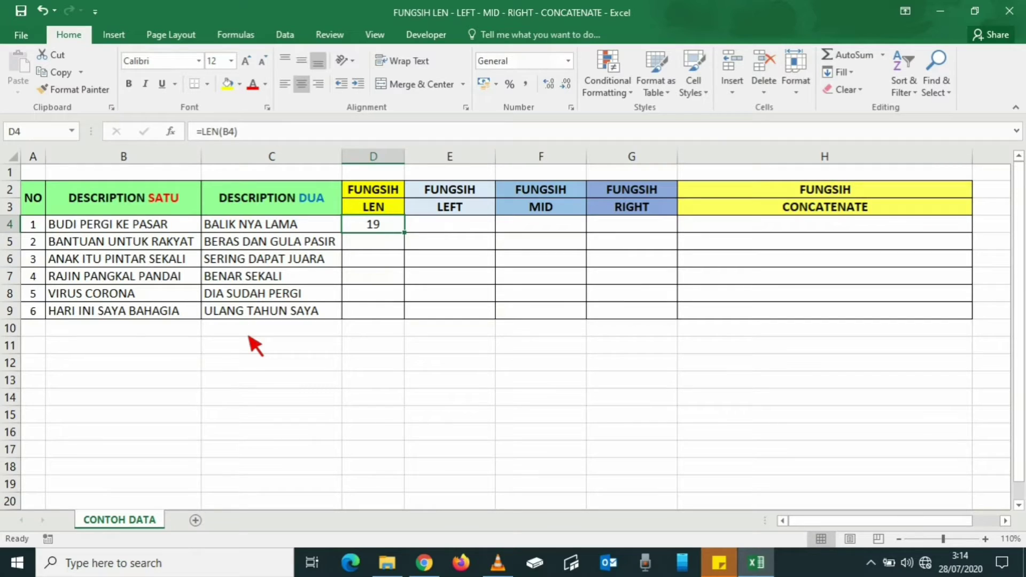
Step: Copy the LEN formula from D4 into D5:D9, giving 20, 22, 20, 12 and 21
key(ctrl+c)
key(Down)
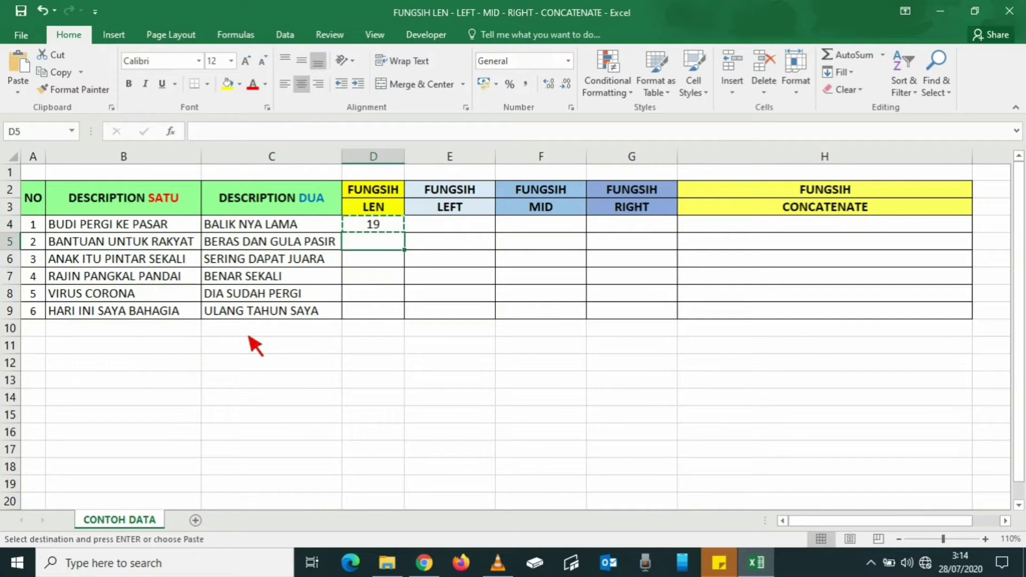
key(shift+Down)
key(shift+Down)
key(shift+Down)
key(shift+Down)
key(Return)
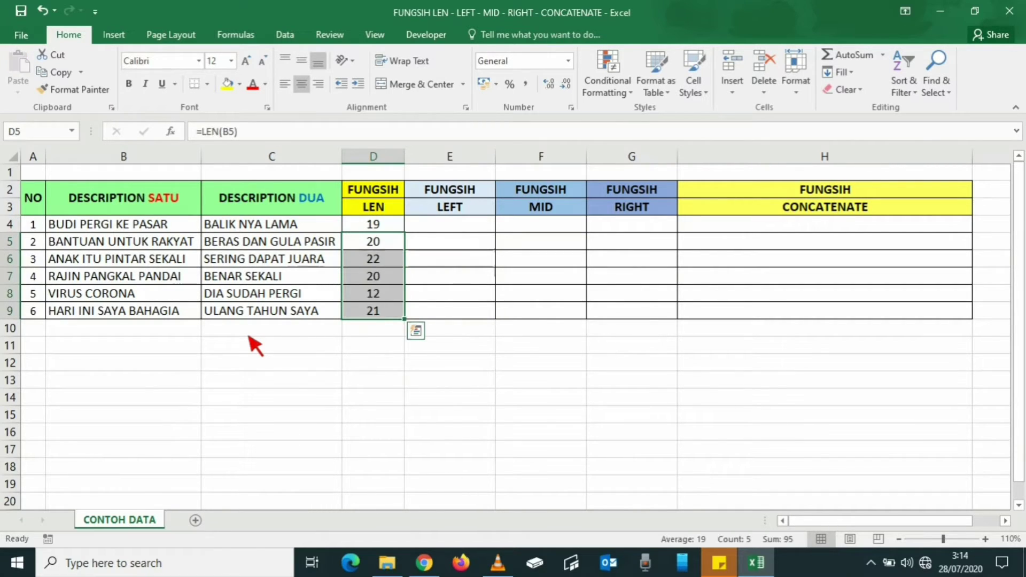
click(368, 402)
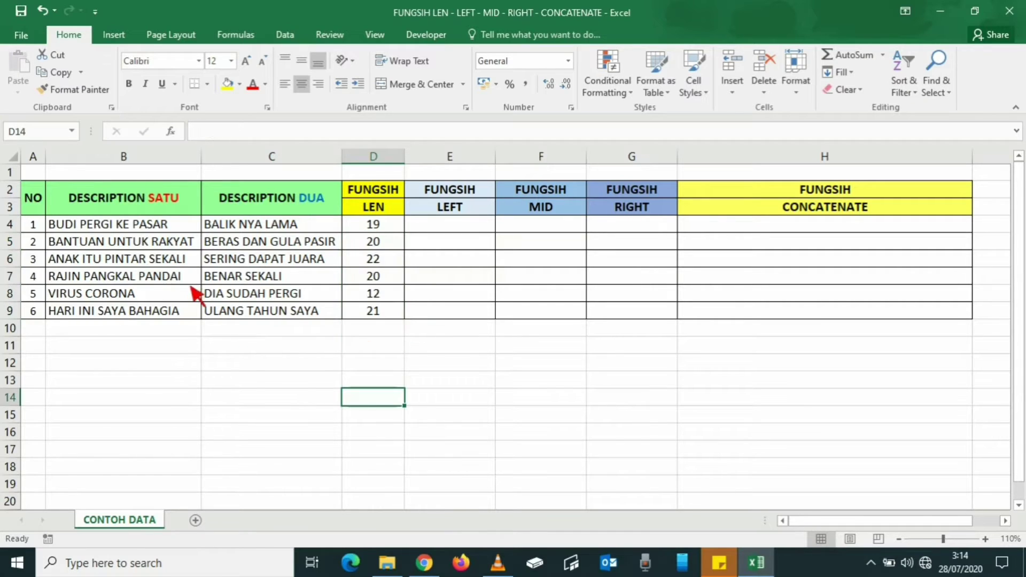
click(33, 244)
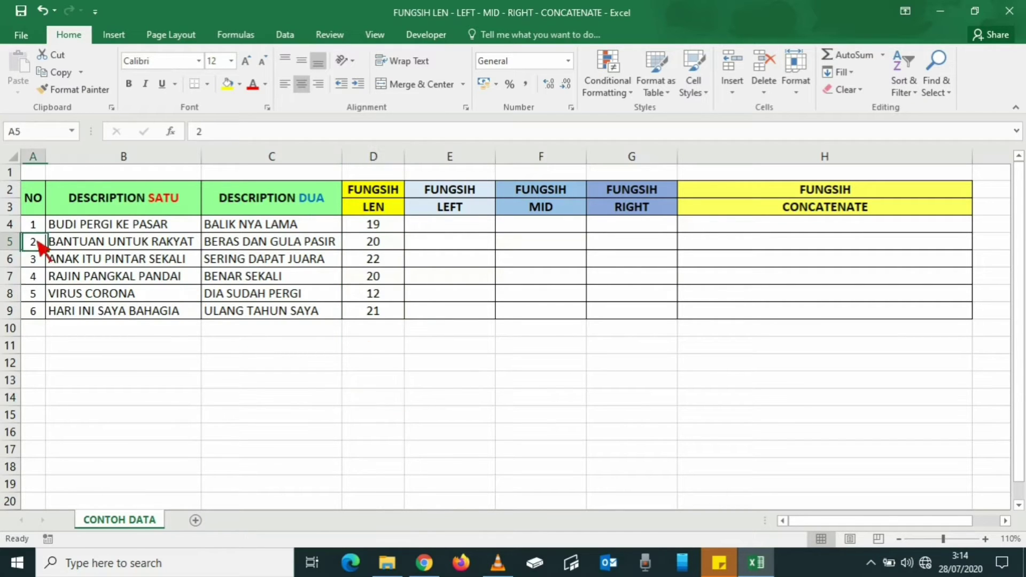
click(116, 247)
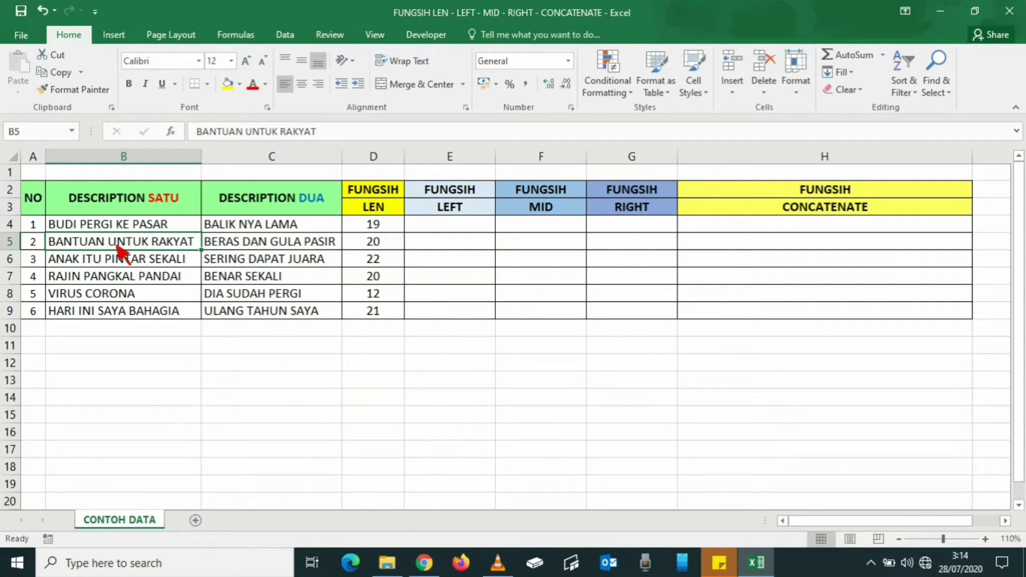
click(388, 247)
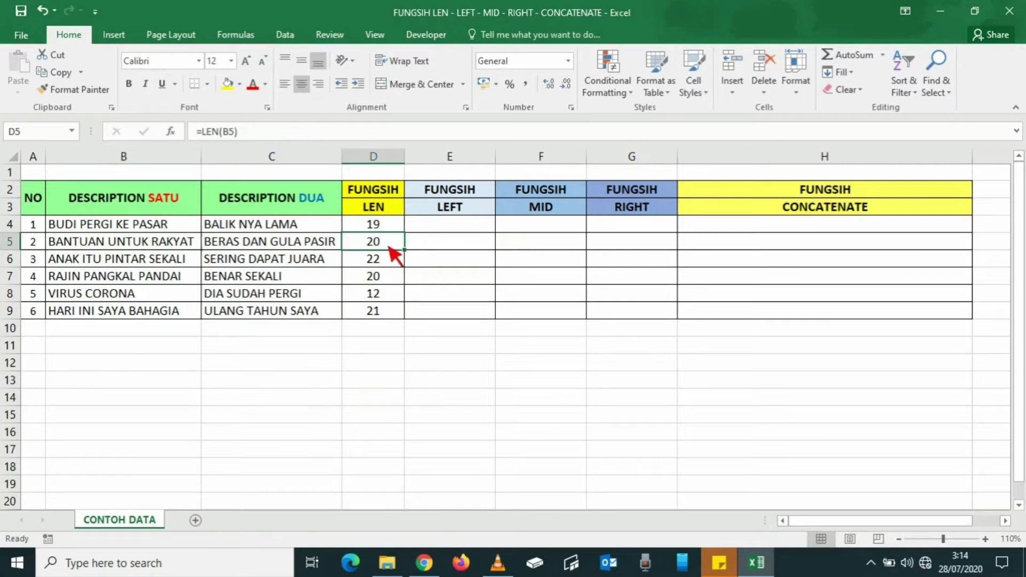
click(128, 247)
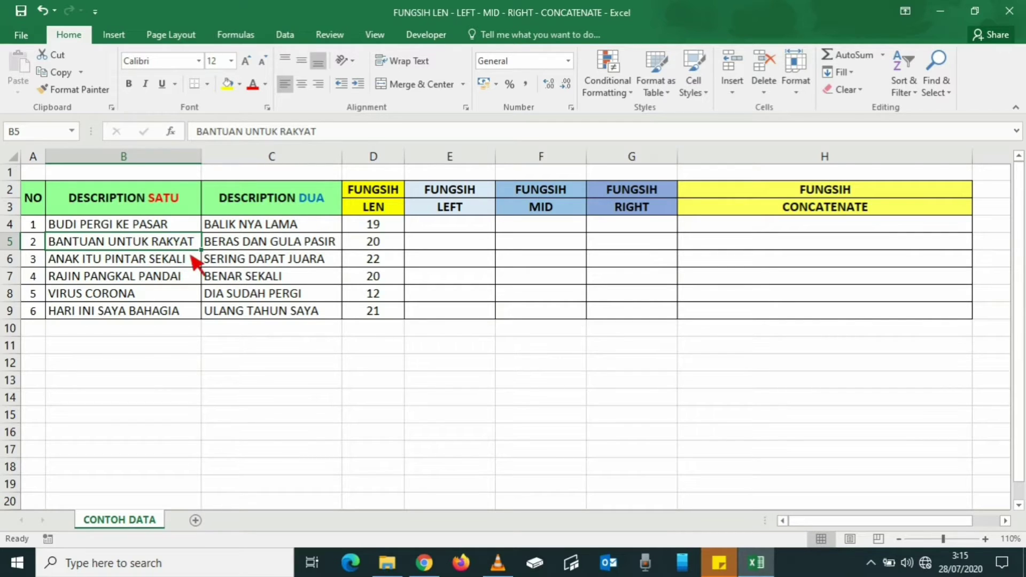
click(163, 261)
key(ctrl+5)
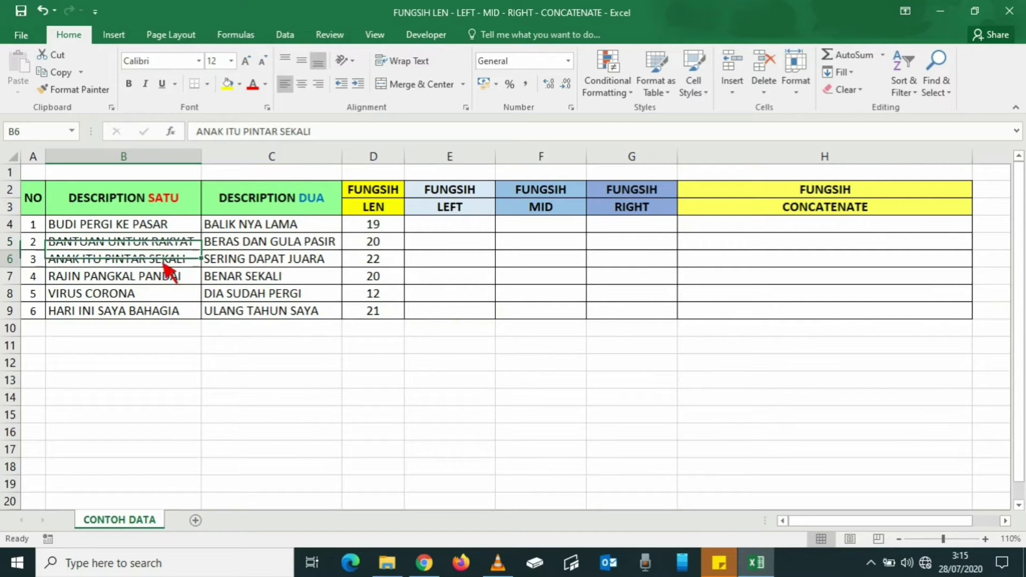
key(ctrl+z)
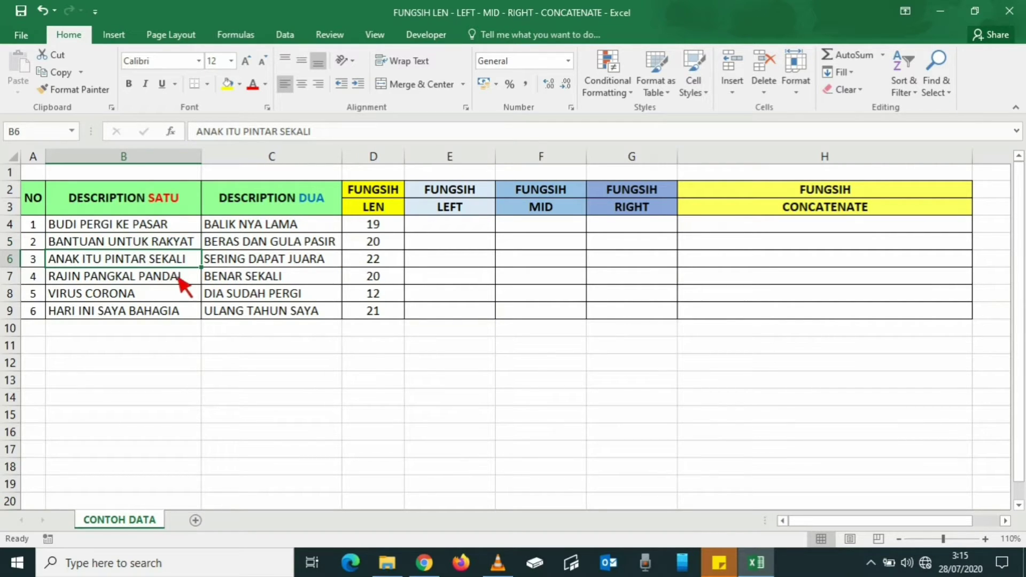
click(381, 263)
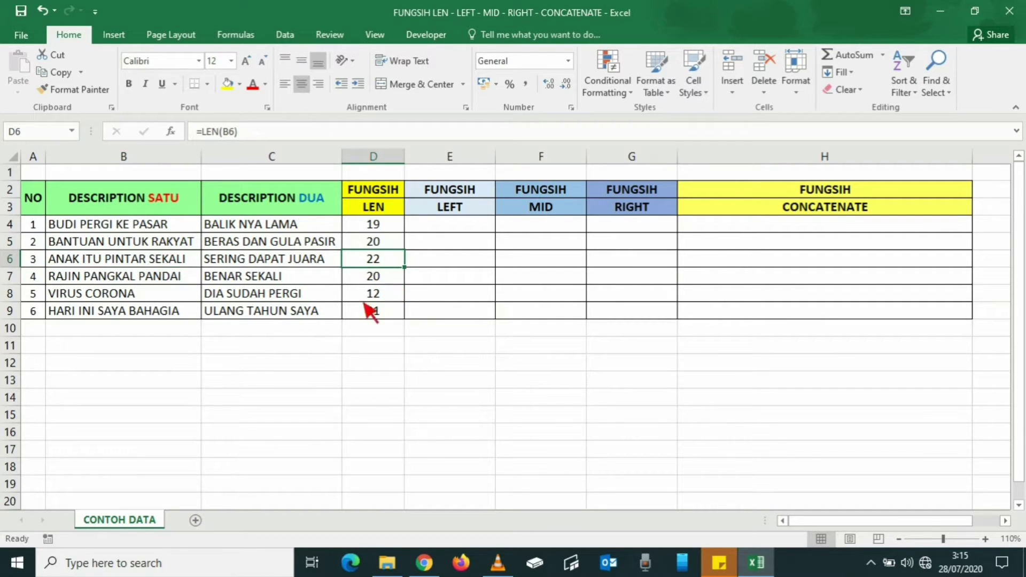
click(156, 279)
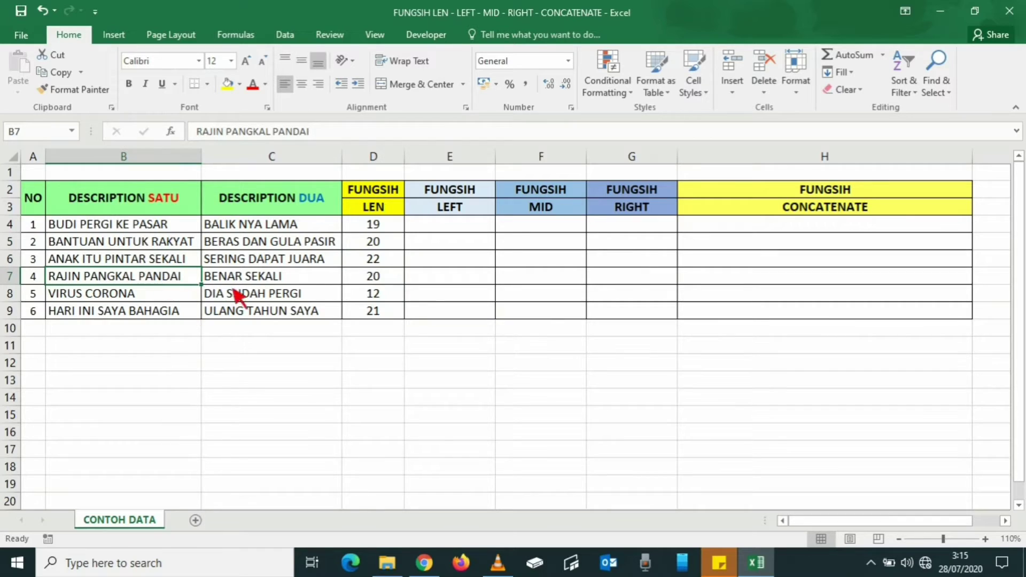
click(374, 282)
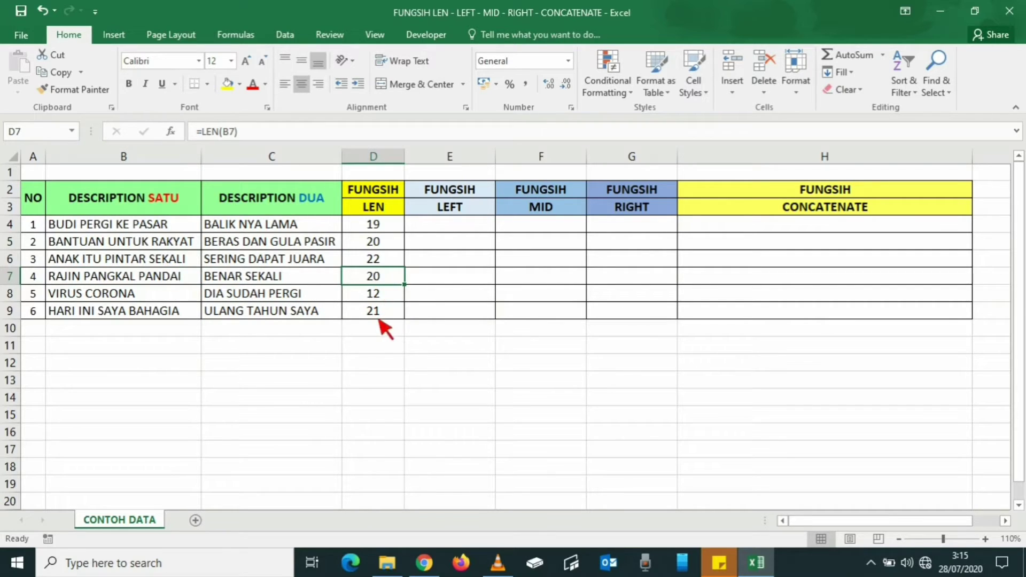
click(146, 296)
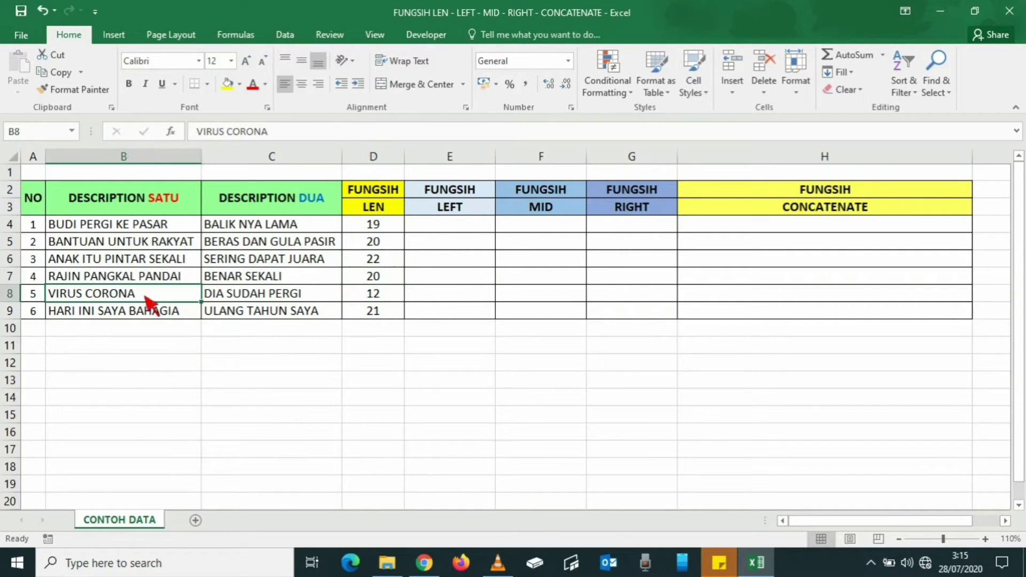
click(385, 295)
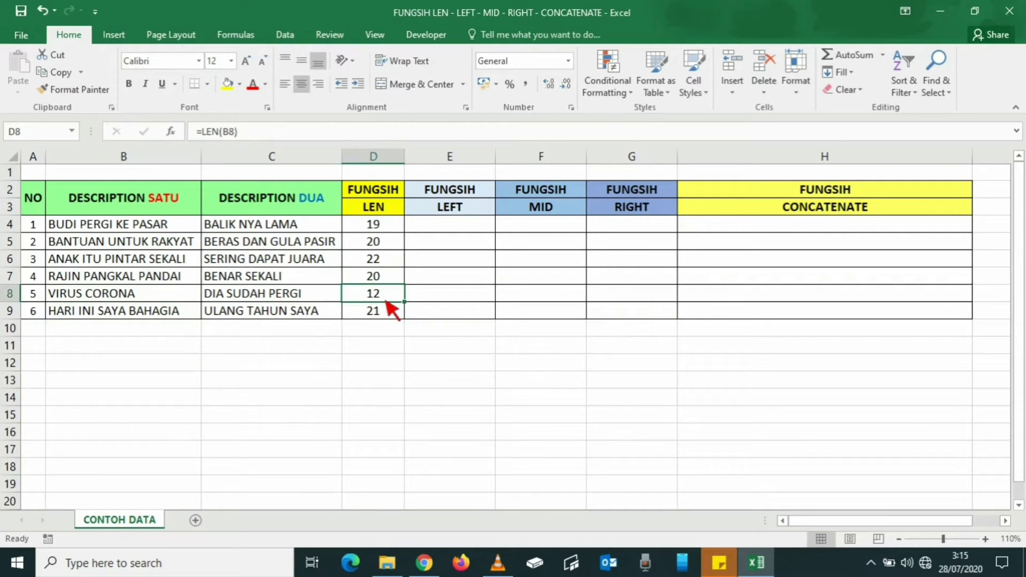
click(165, 314)
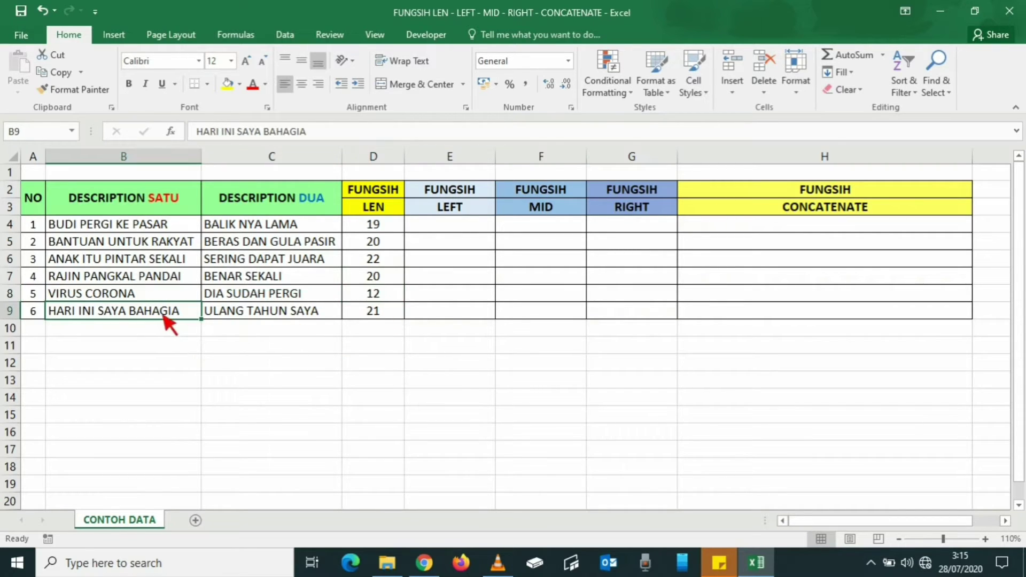
click(389, 317)
click(426, 362)
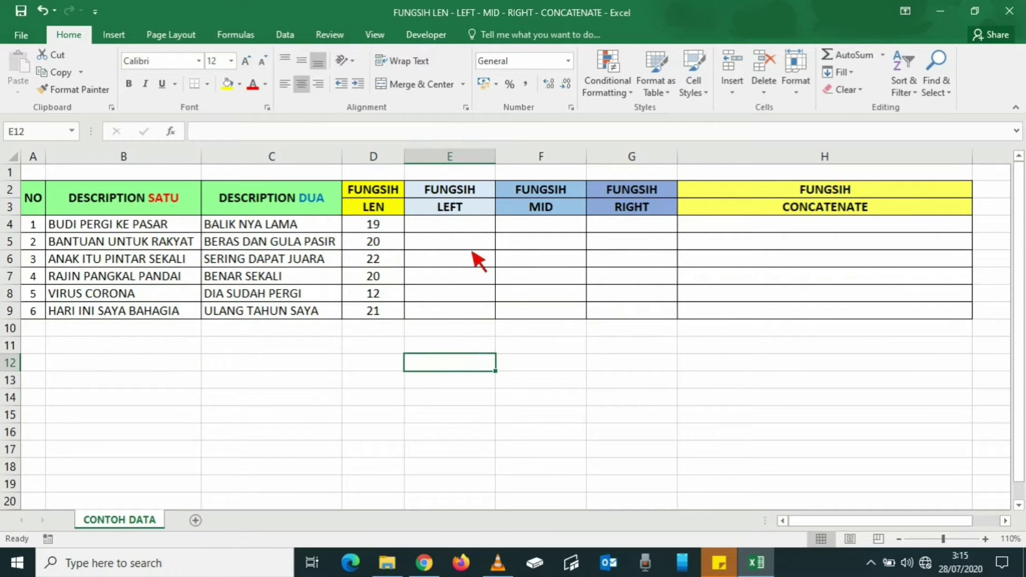
Step: Enter =LEFT(B4;4) in E4 so it returns BUDI
click(471, 225)
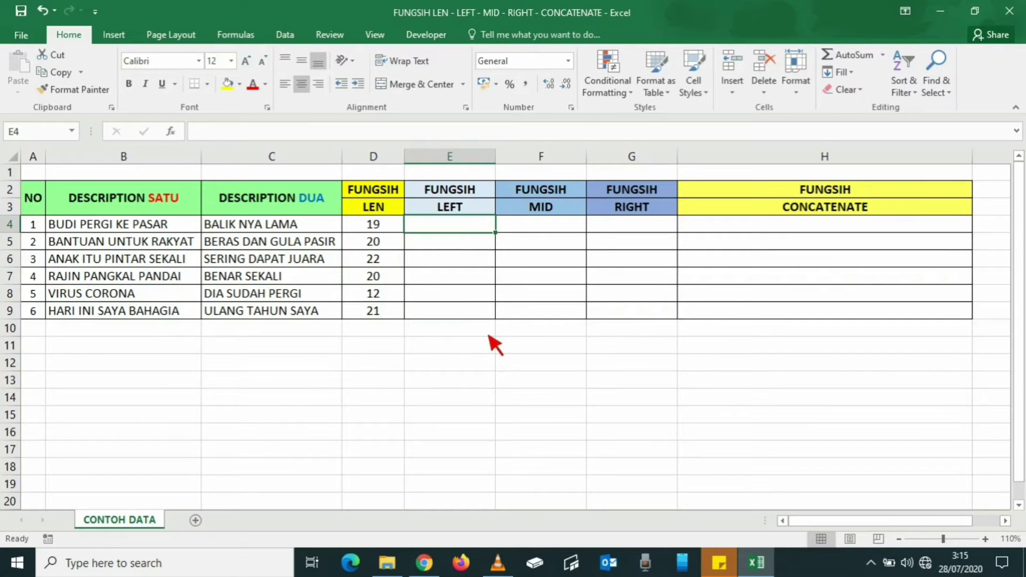
text(=)
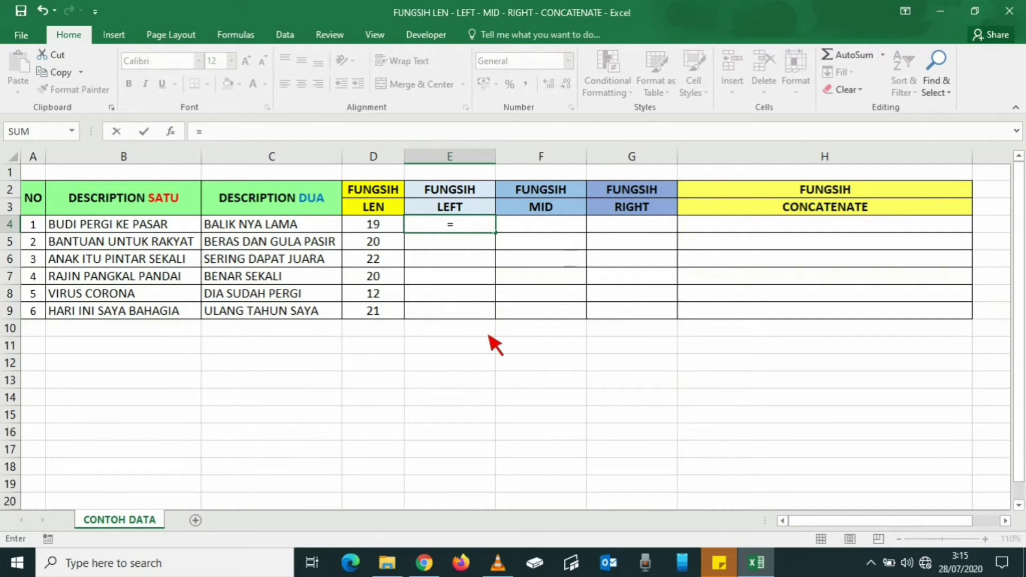
text(LE)
text(D)
text(T)
key(BackSpace)
key(BackSpace)
text(FT)
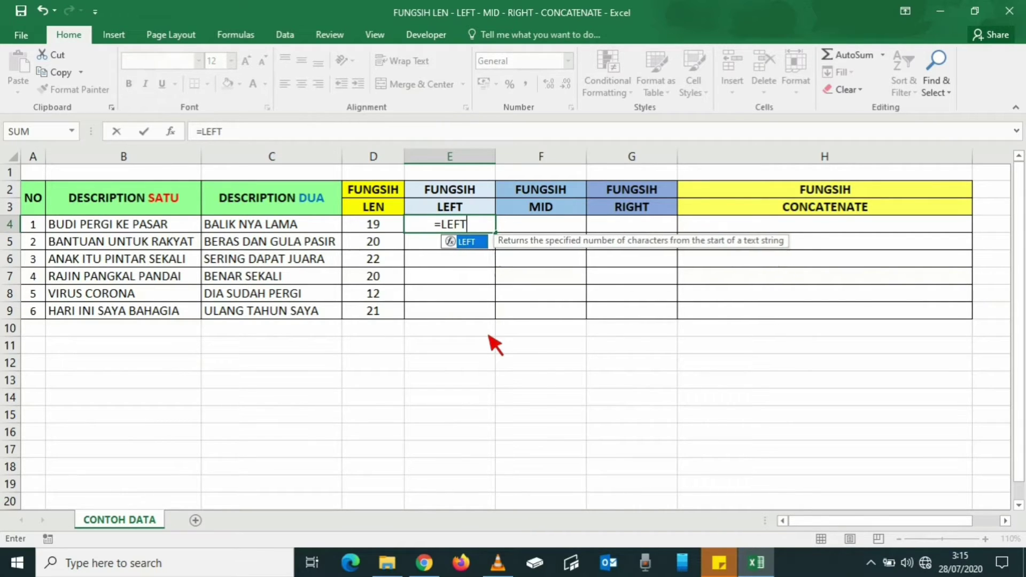
text(()
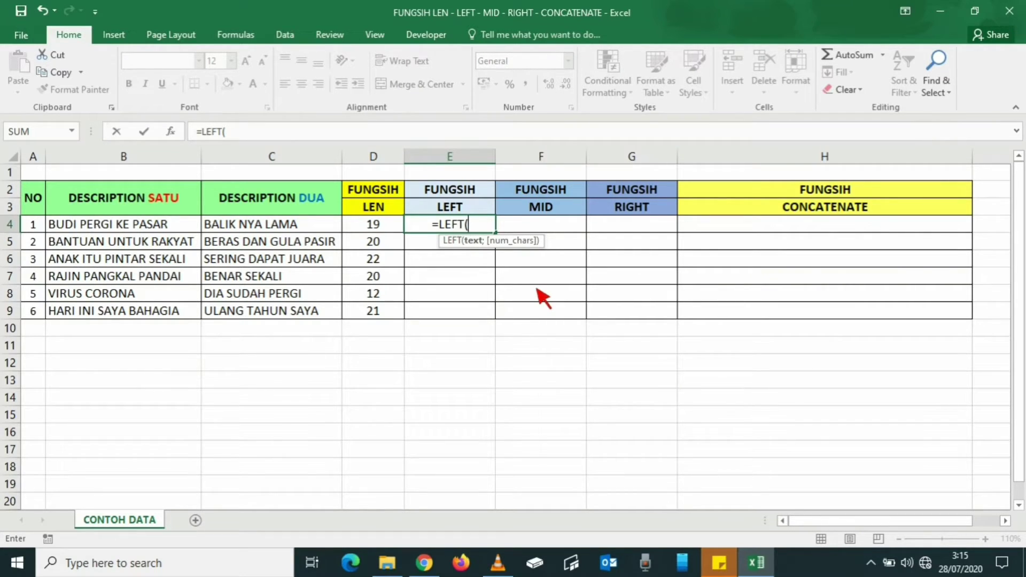
key(Left)
key(Left)
key(Left)
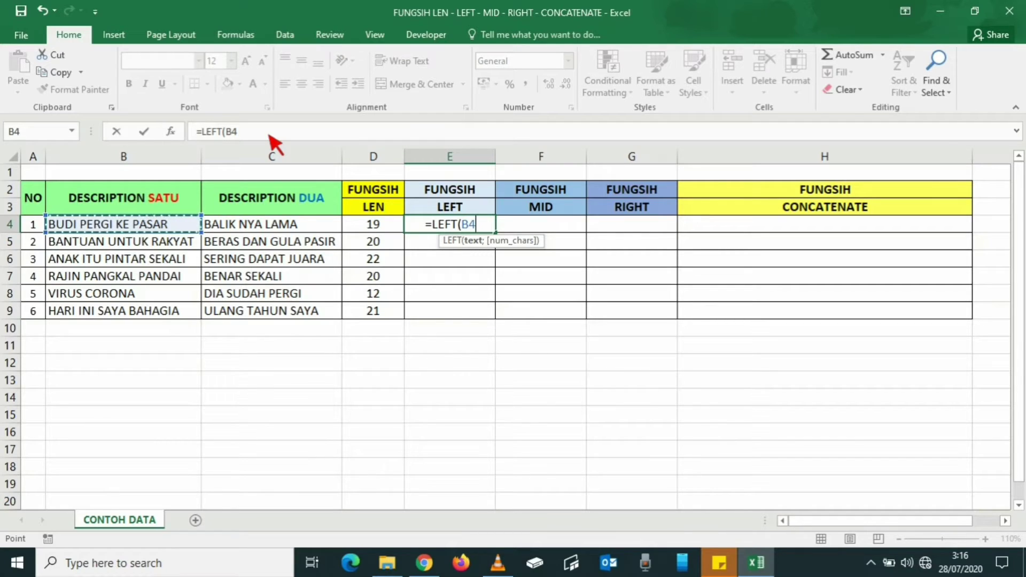
click(270, 134)
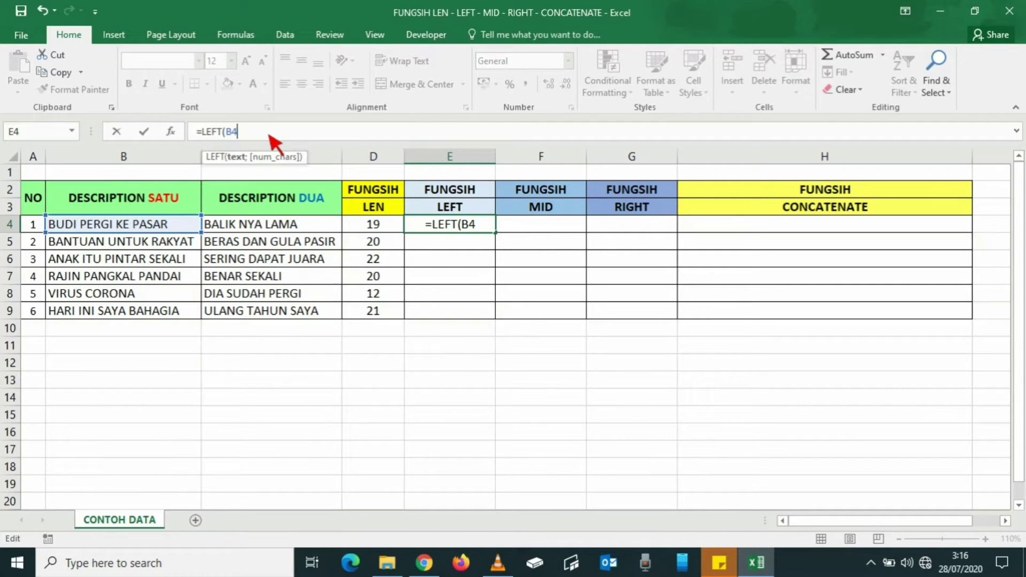
text(;)
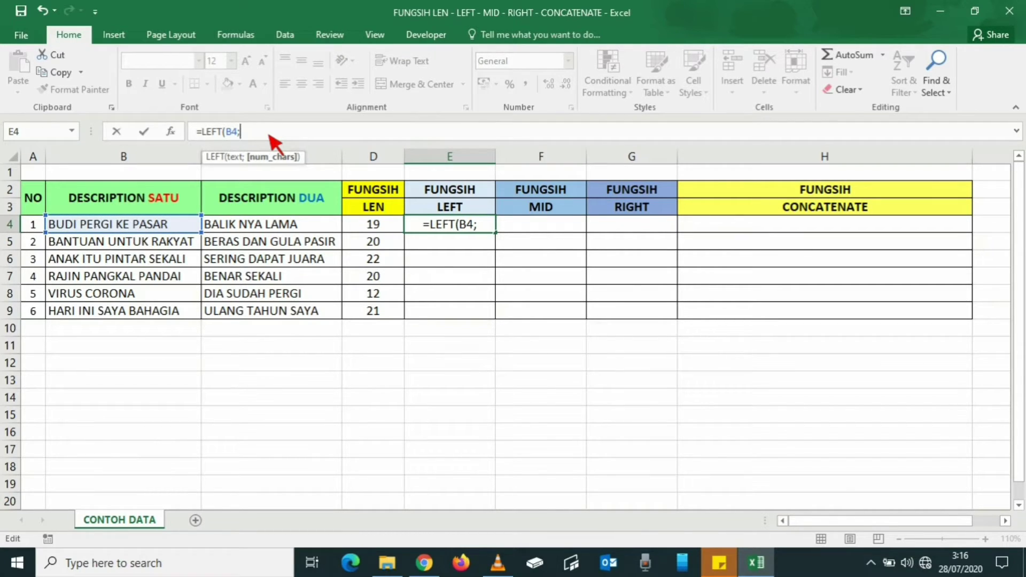
text(4)
text())
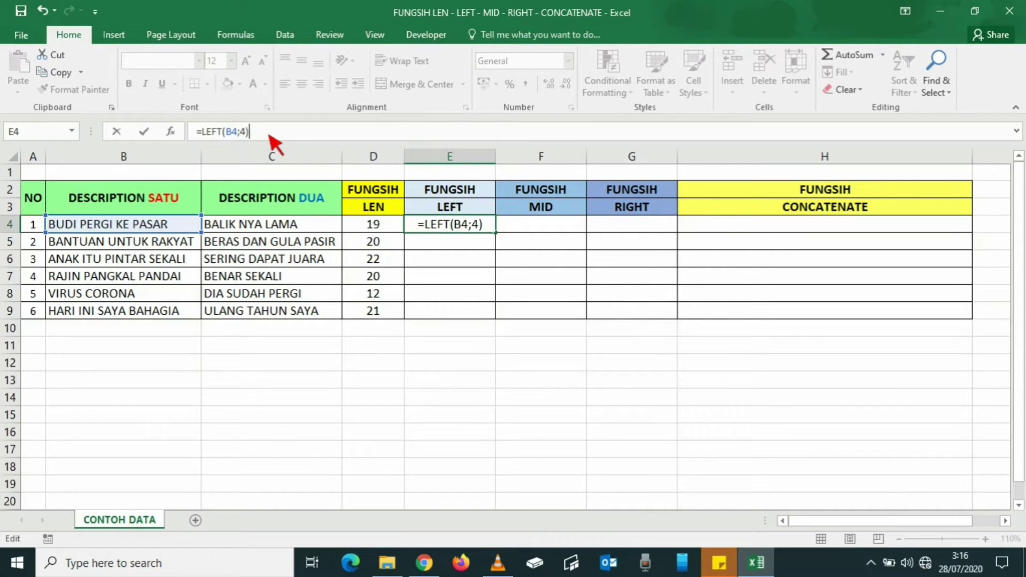
key(Return)
key(Up)
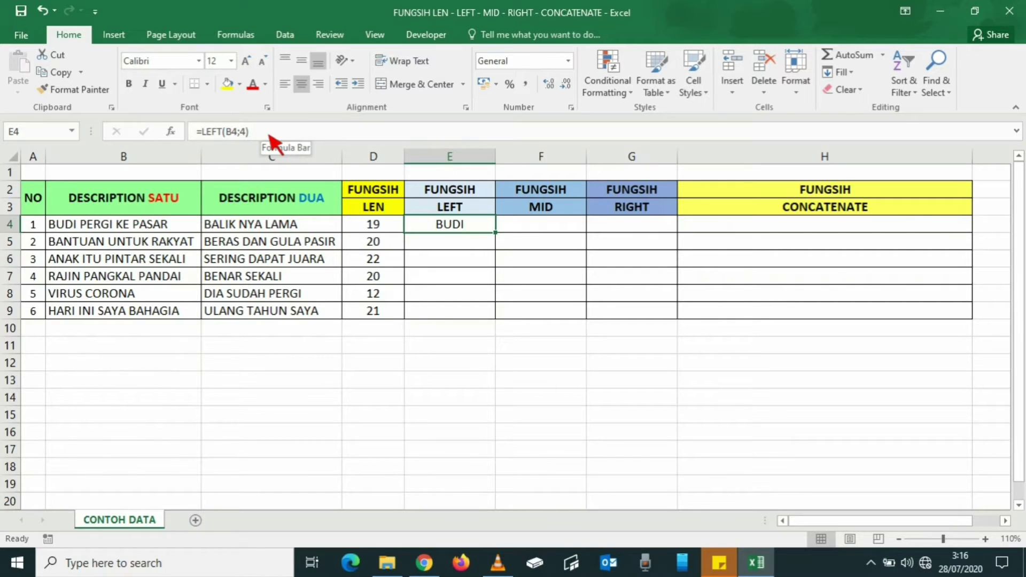
key(Down)
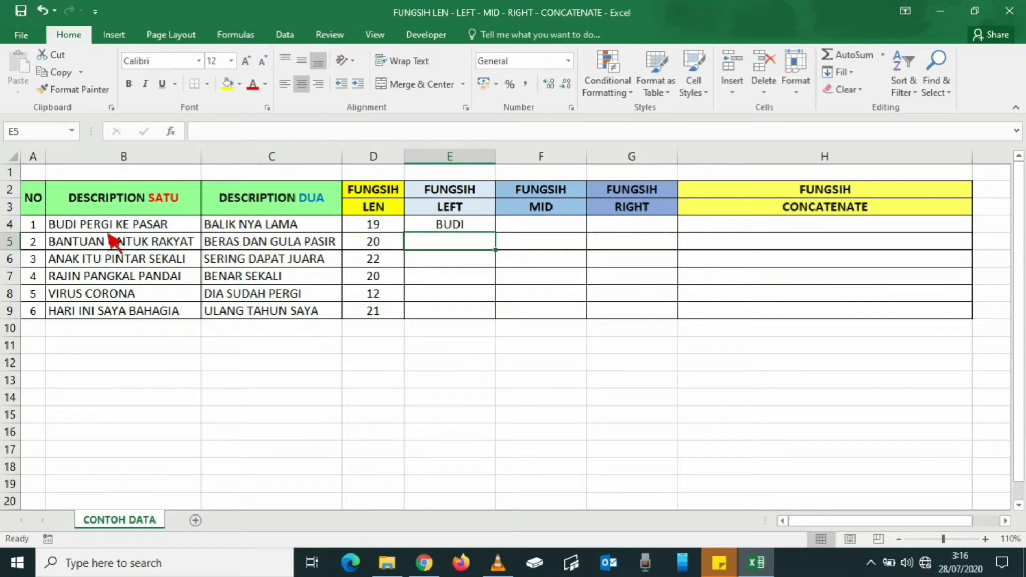
Step: Count the letters of BANTUAN in the B5 description
click(68, 246)
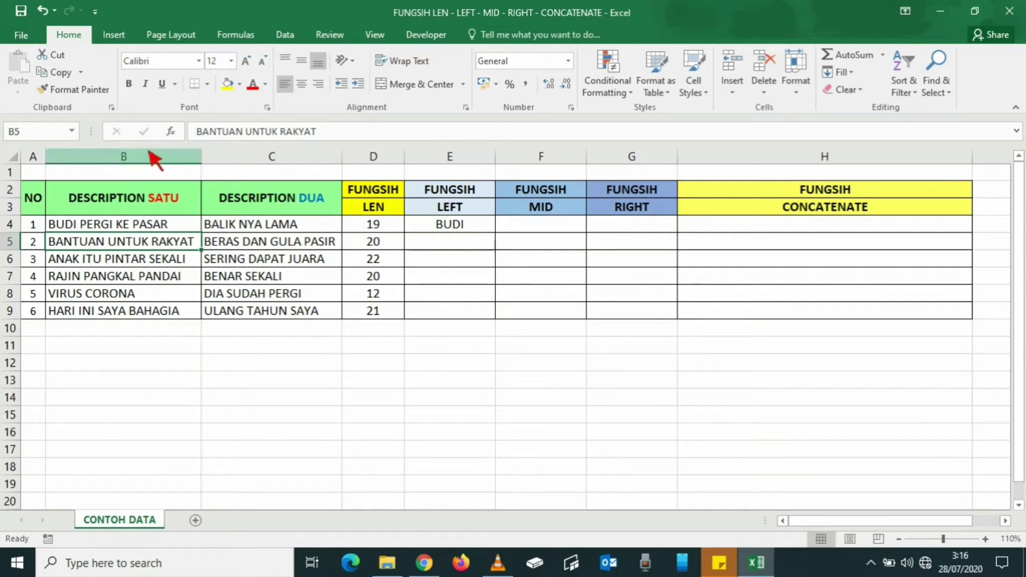
click(196, 133)
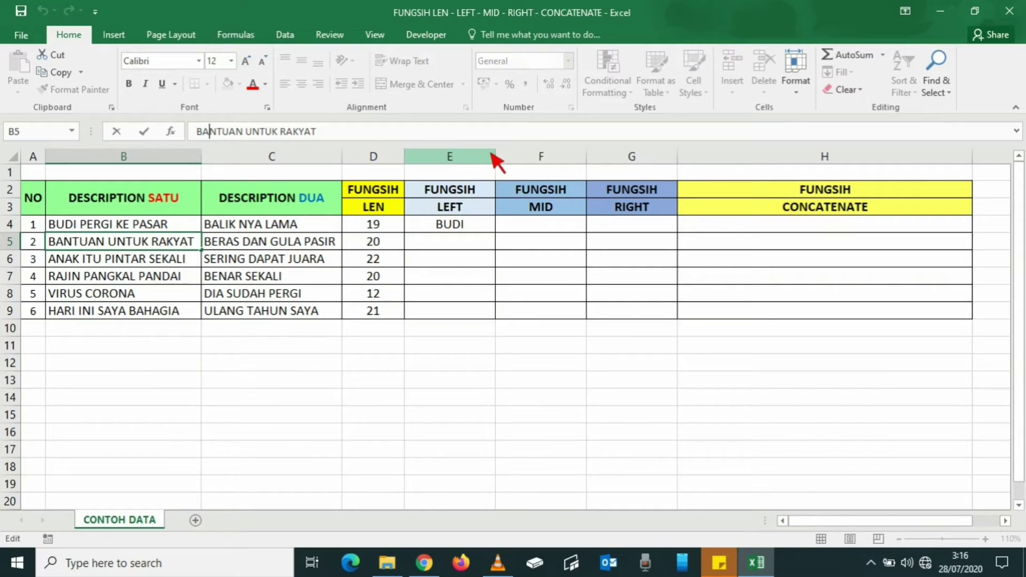
key(Right)
key(Right)
key(Right)
key(Right)
key(Right)
key(Return)
key(Right)
key(Right)
key(Right)
key(Up)
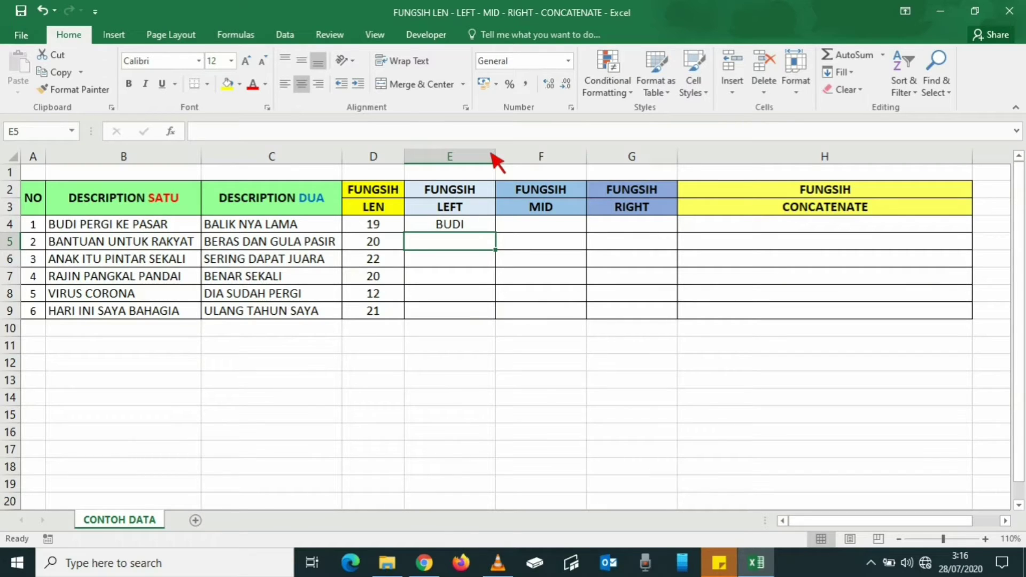
Step: Copy the LEFT formula into E5 and change its count to 7 to show BANTUAN
key(Up)
key(ctrl+c)
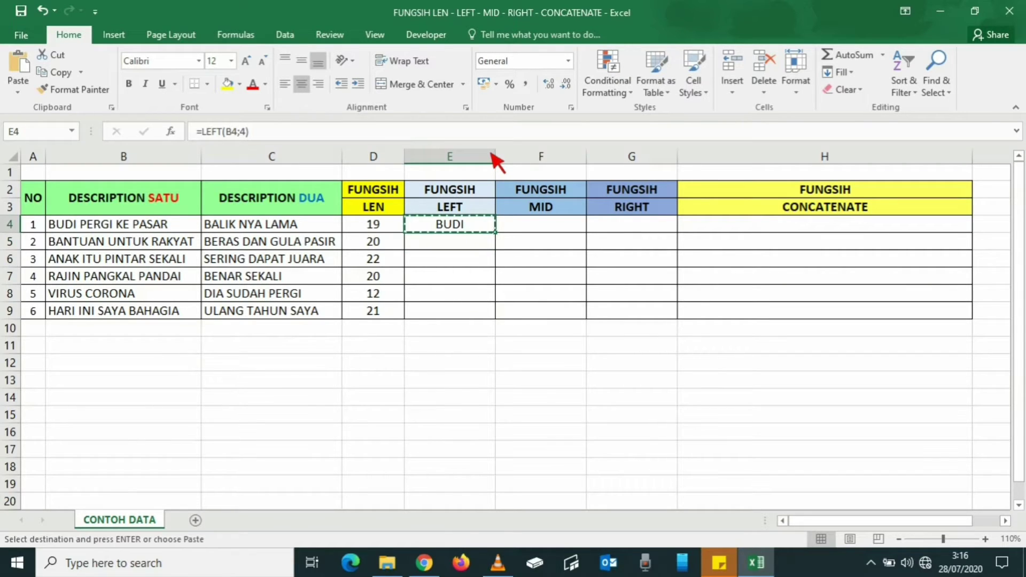
key(Down)
key(ctrl+v)
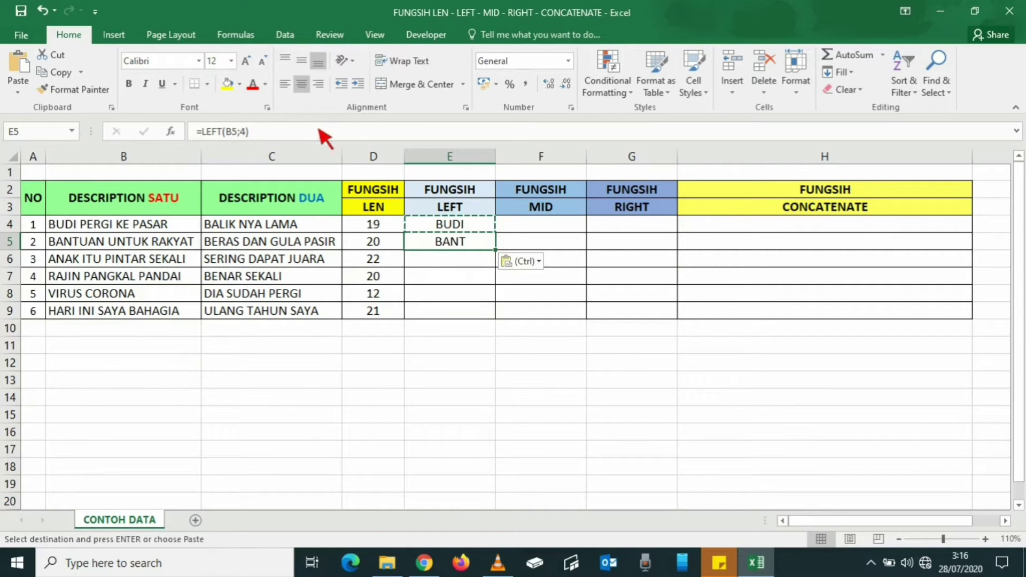
key(F2)
key(Left)
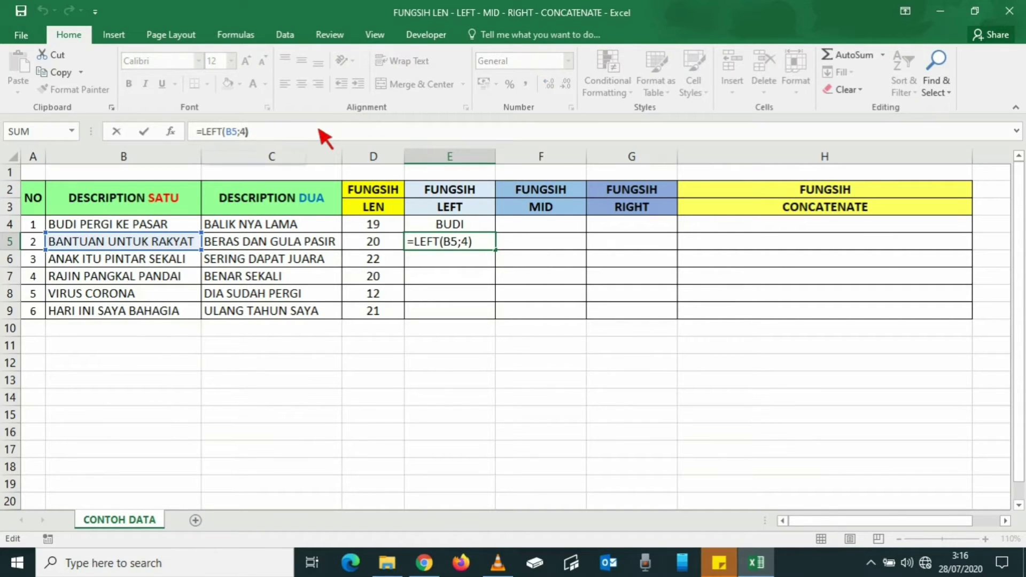
key(shift+Left)
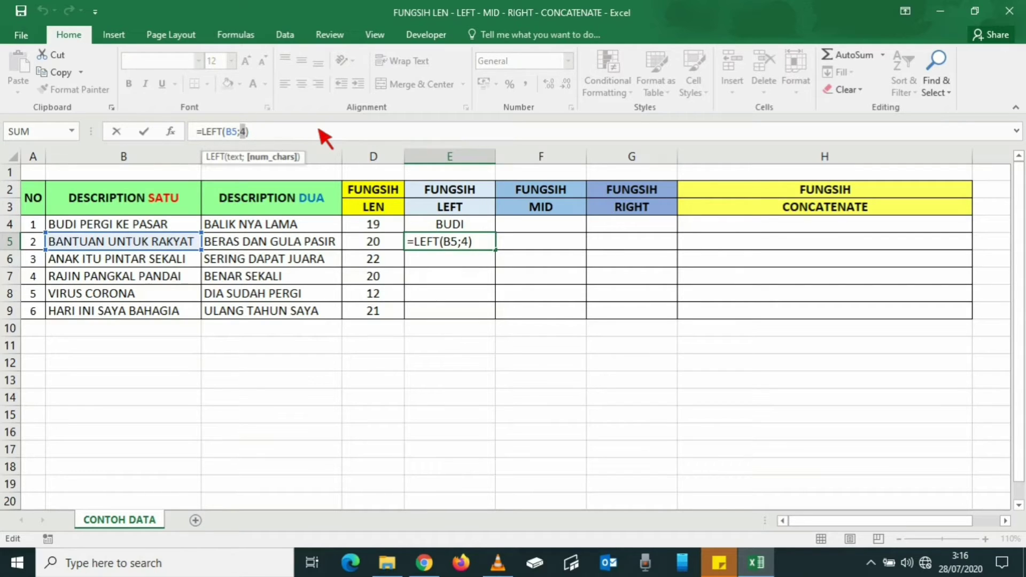
text(7)
key(Return)
key(Up)
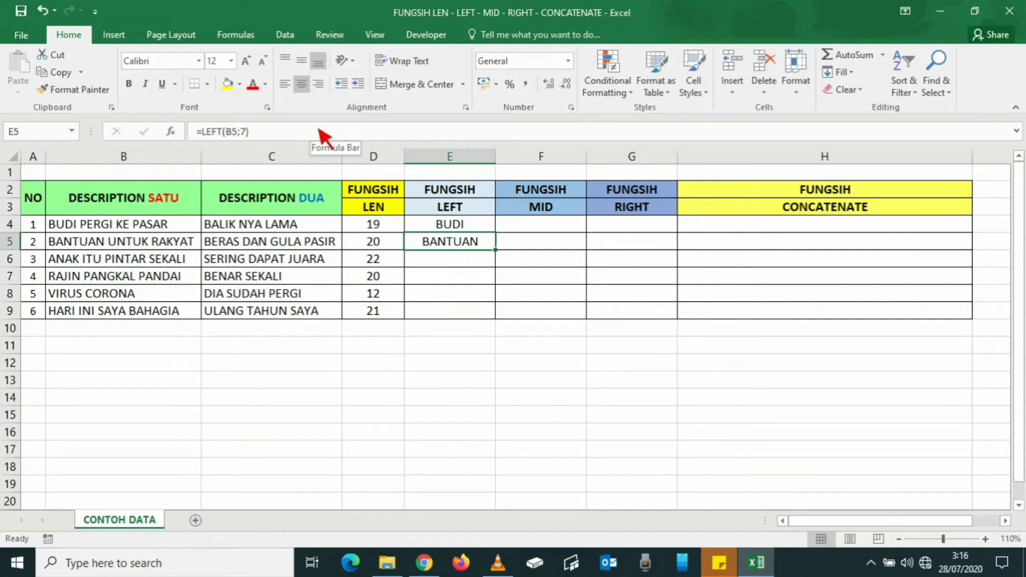
Step: Copy it into E6 with a count of 4 to show ANAK, then copy it for E7
key(ctrl+c)
key(Down)
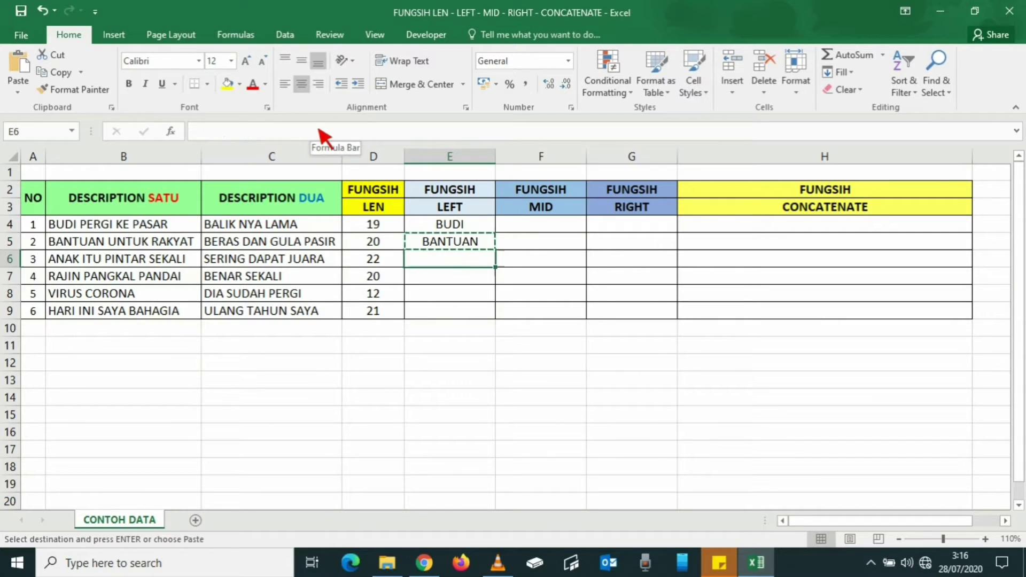
key(Return)
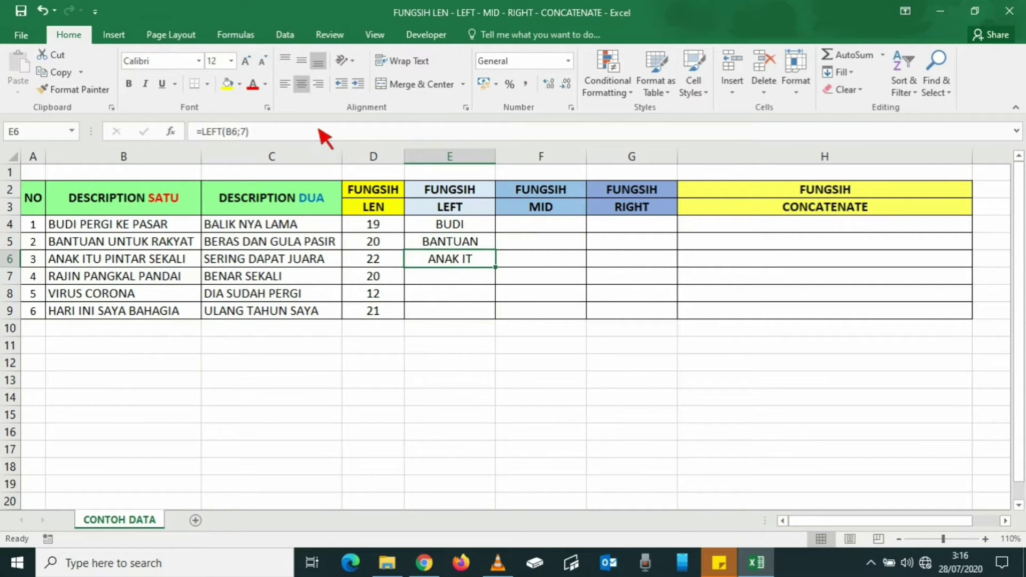
key(F2)
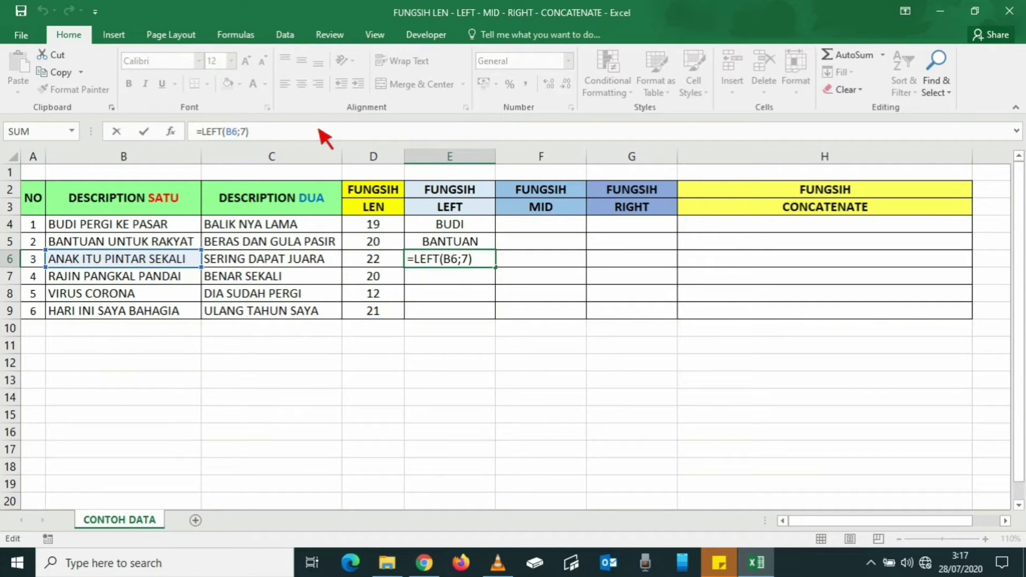
click(324, 134)
key(Left)
key(shift+Left)
text(4)
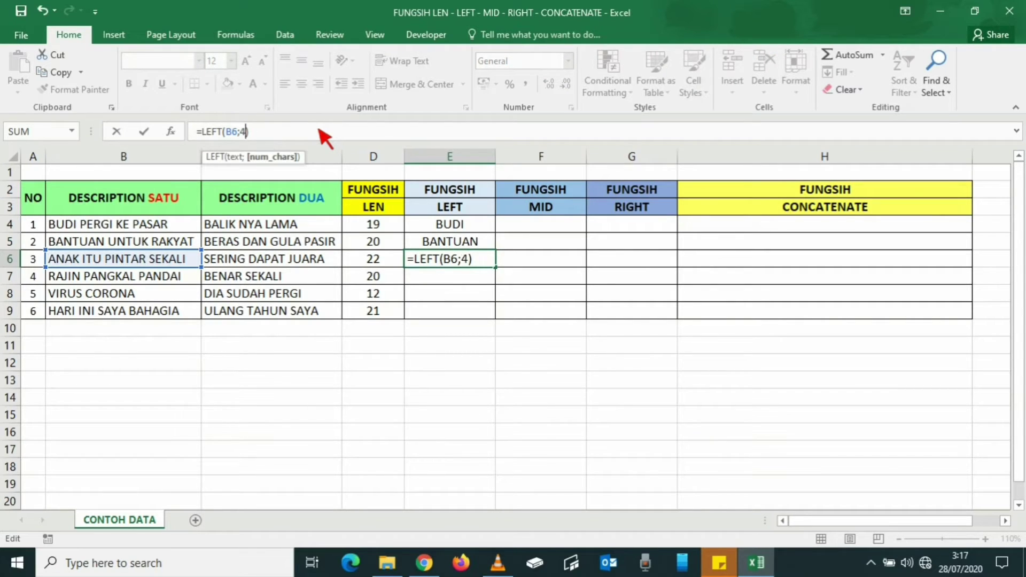
key(Return)
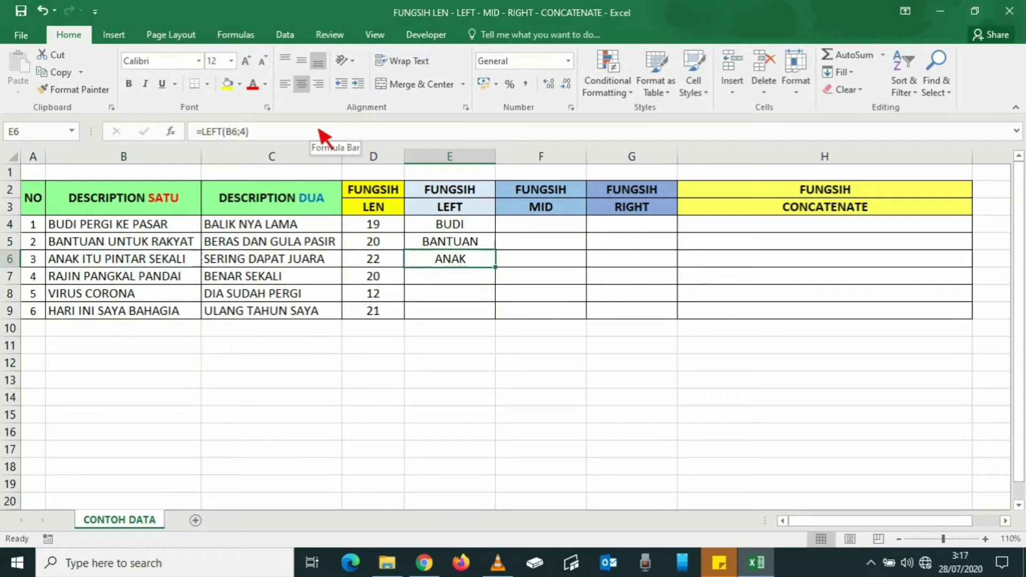
key(ctrl+c)
key(Down)
Step: Paste the LEFT formula into E7 and change its count to 5 to show RAJIN
key(ctrl+v)
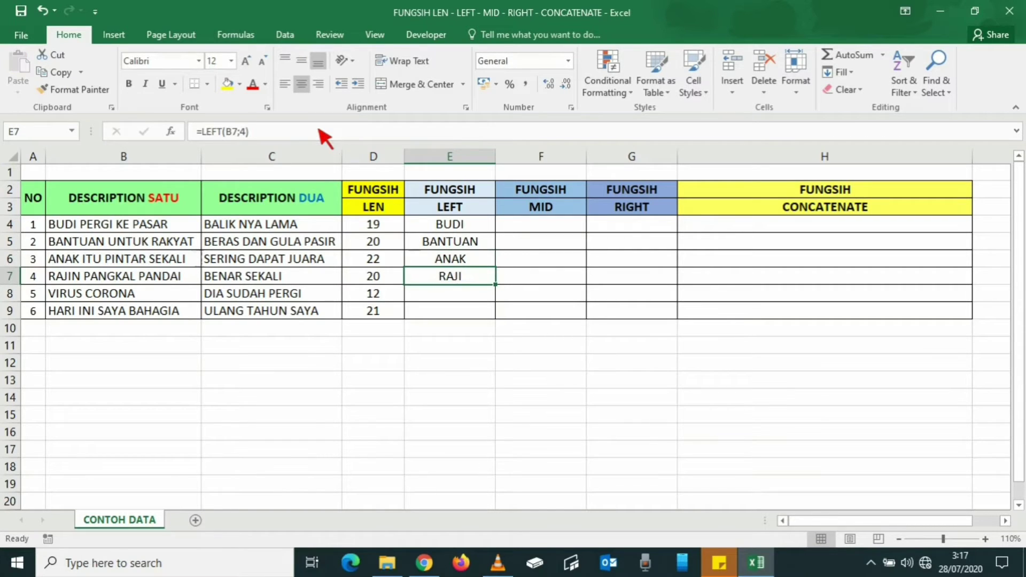
key(F2)
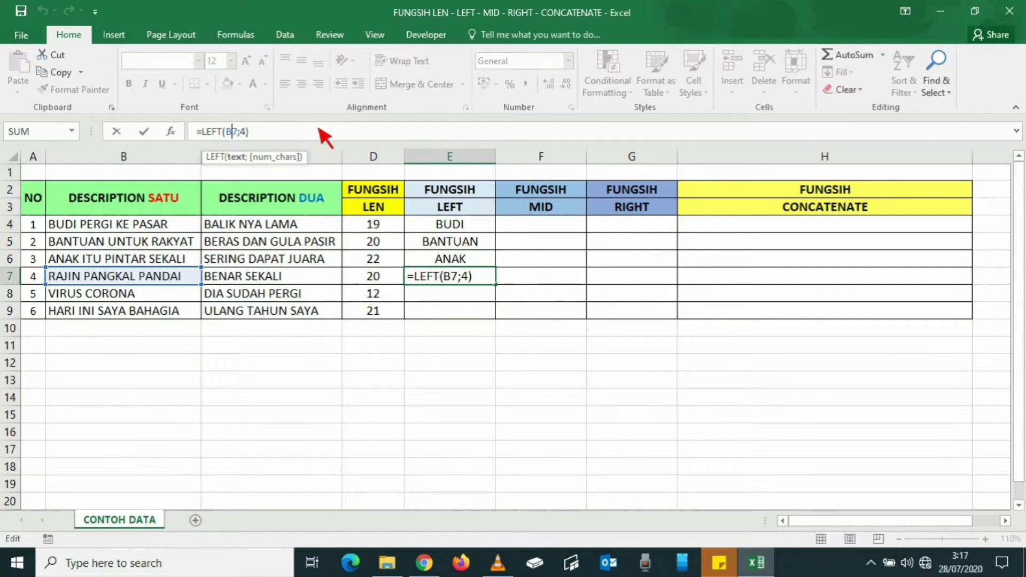
key(Left)
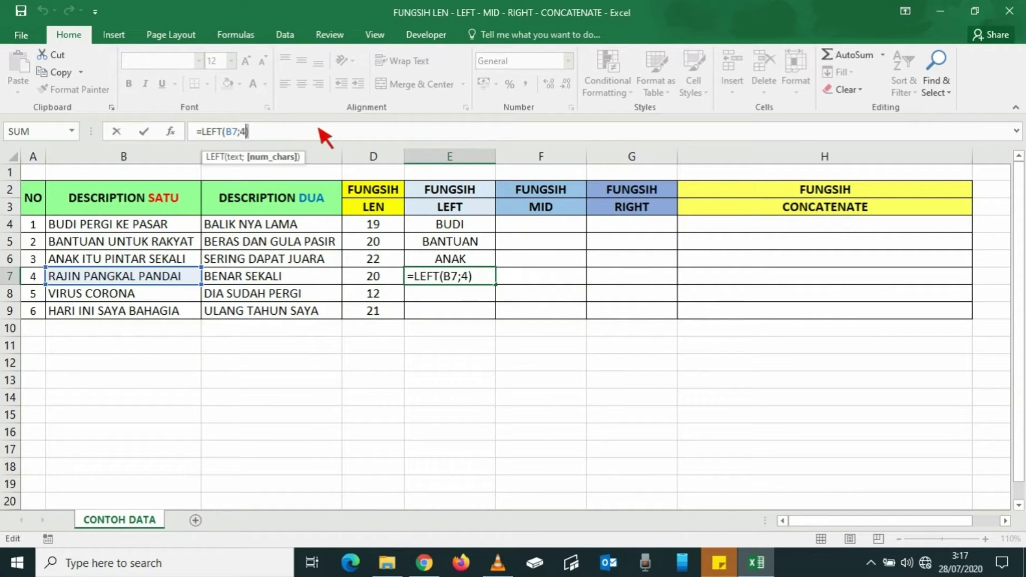
key(Left)
key(Delete)
text(5)
key(Return)
key(Up)
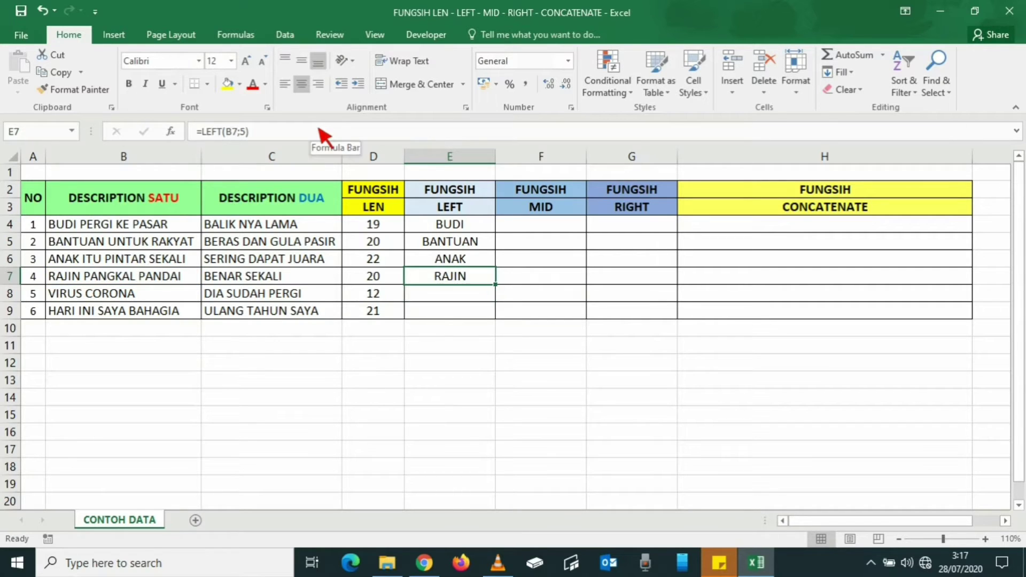
Step: Copy E7's formula into E8, returning VIRUS
key(ctrl+c)
key(Down)
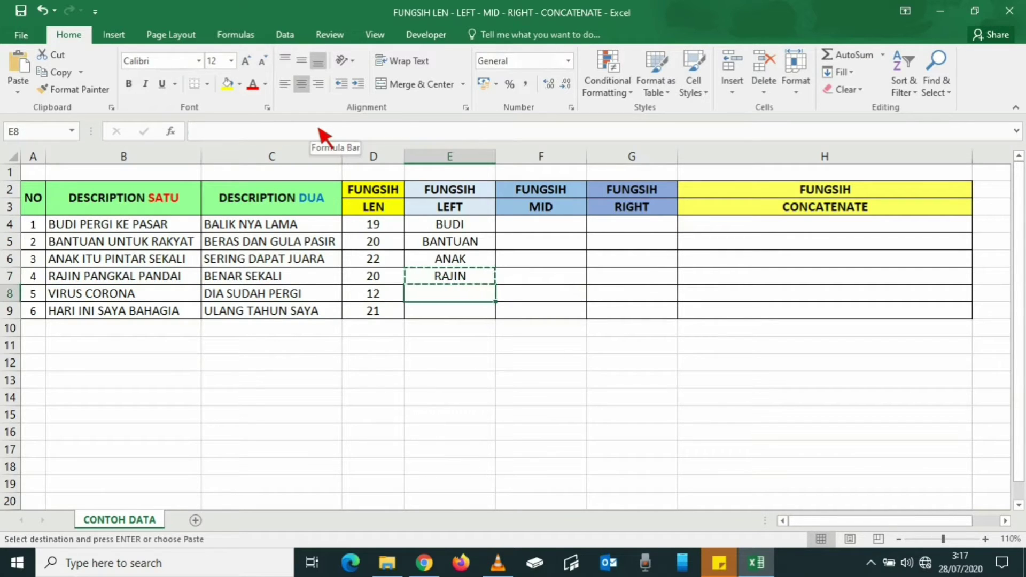
key(Return)
key(F2)
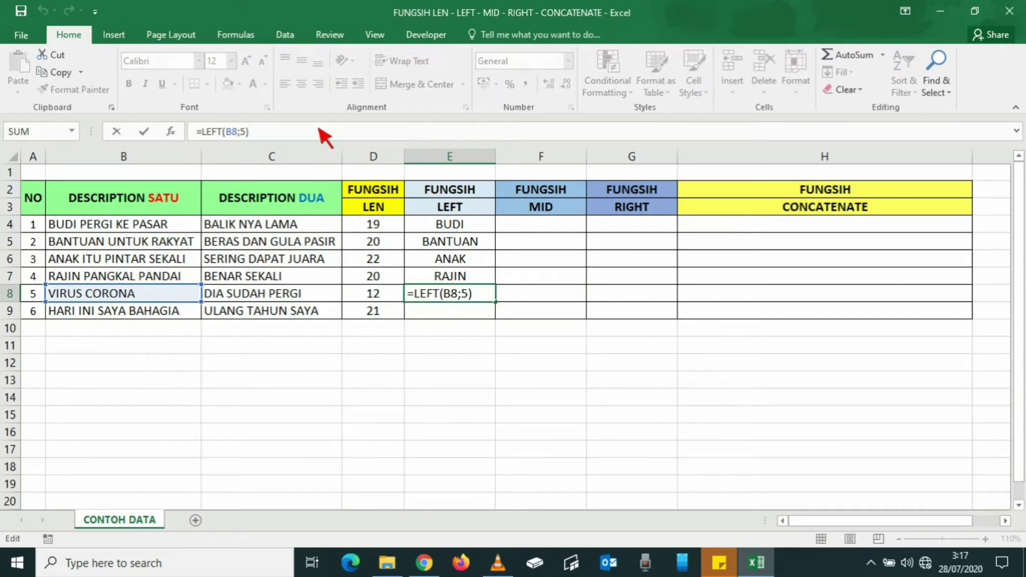
key(Return)
key(Up)
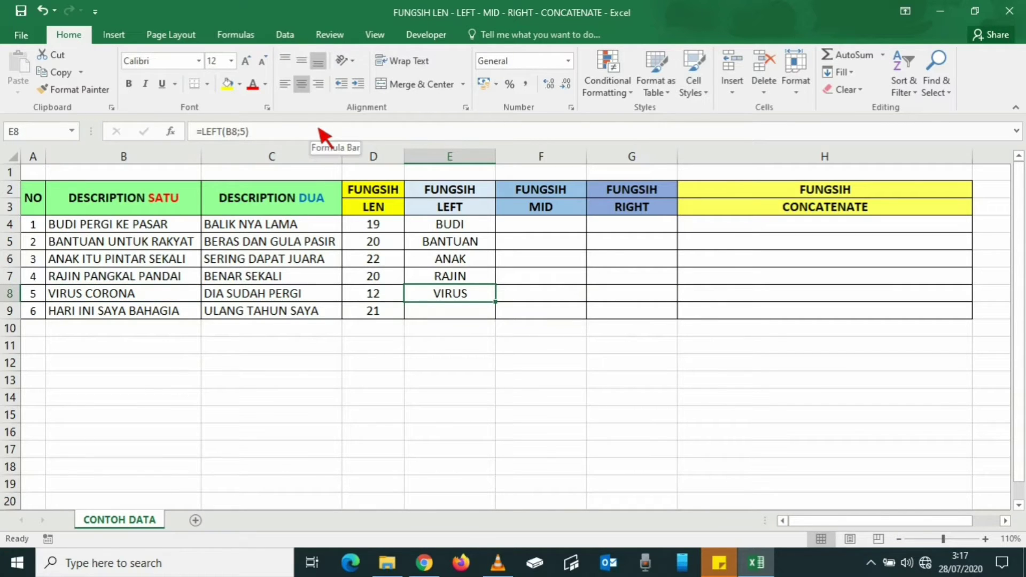
Step: Copy the formula into E9 and change its count to 4 to show HARI
key(ctrl+c)
key(Down)
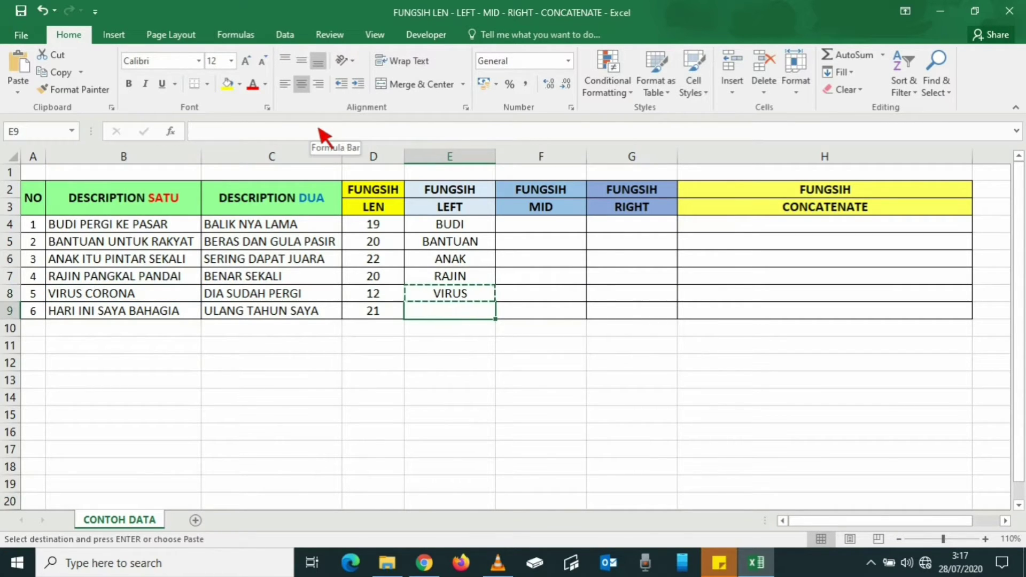
key(Return)
key(F2)
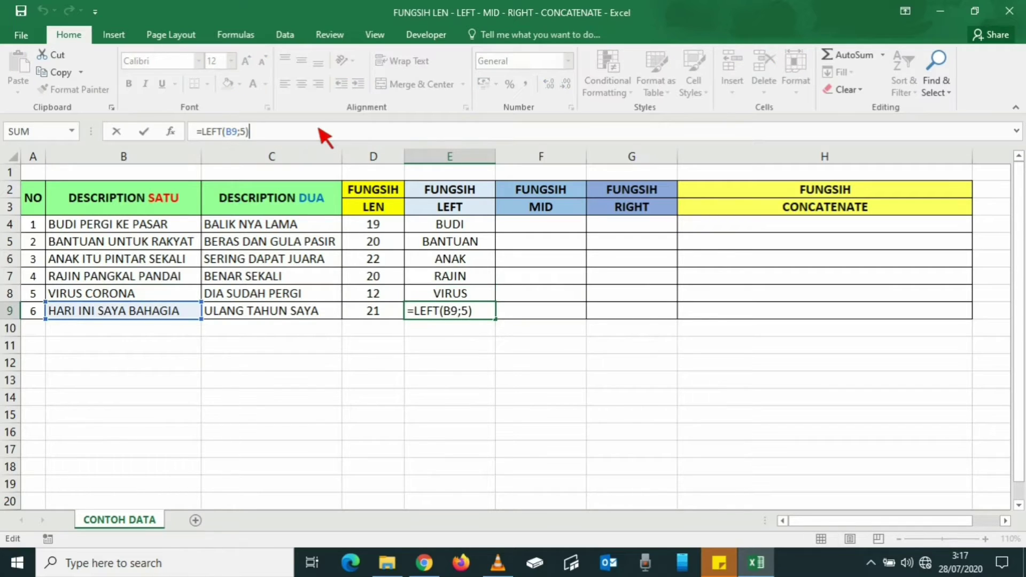
key(Left)
key(shift+Left)
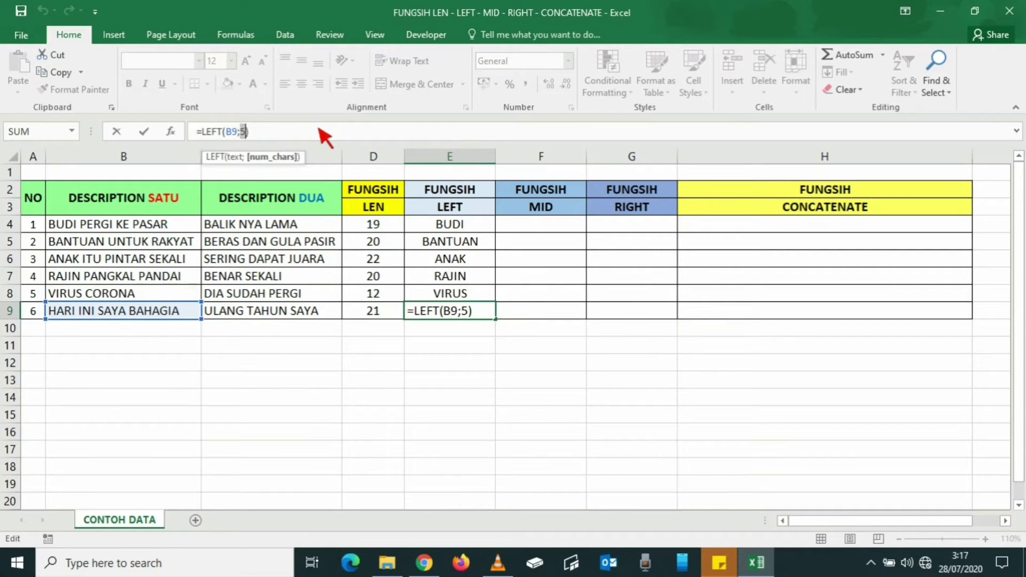
text(4)
key(Return)
Step: Move to F4, the first cell of the MID column
key(Up)
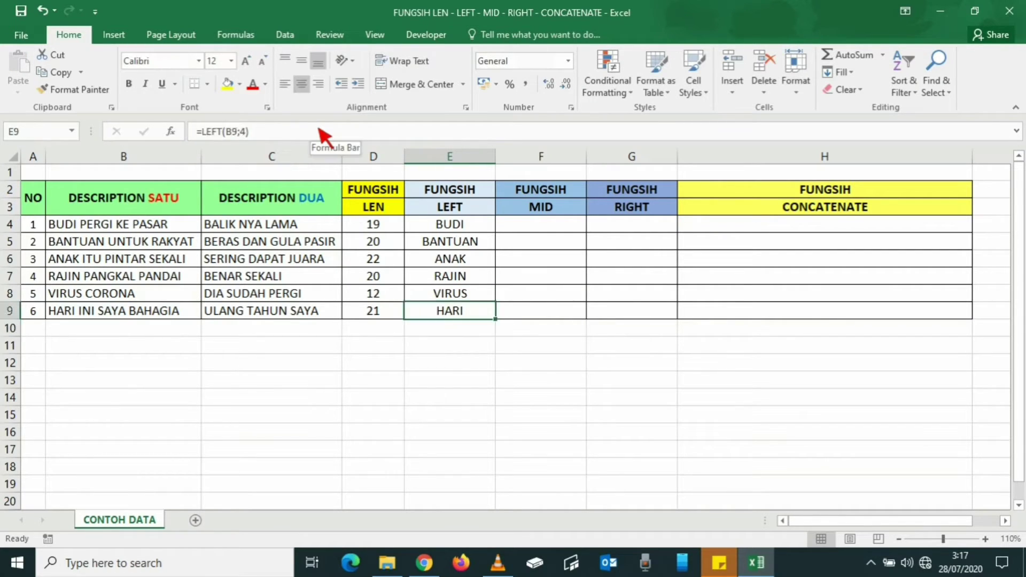
key(Up)
key(Up)
key(Up)
key(Up)
key(Down)
key(Down)
key(Down)
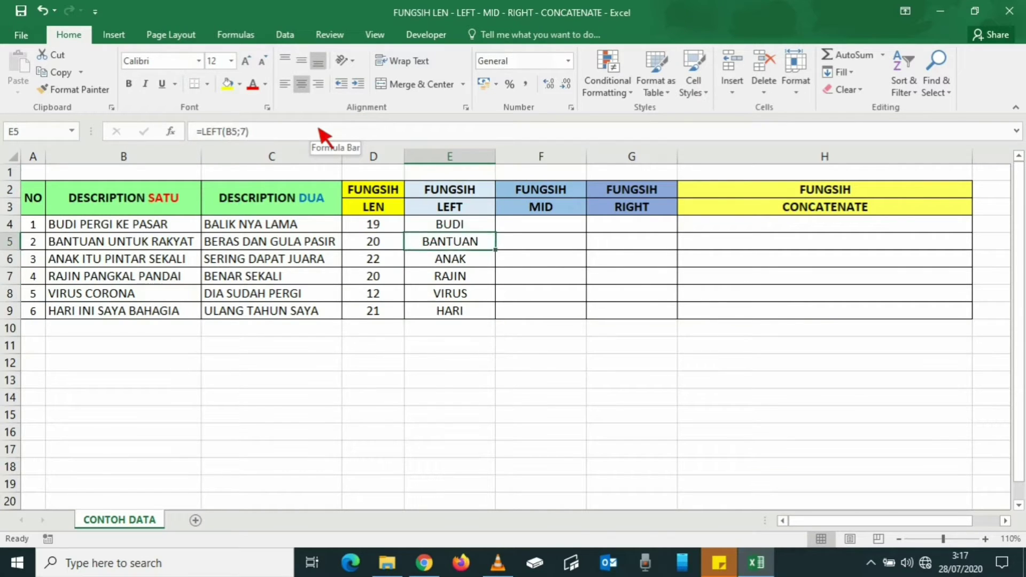
key(Down)
key(Up)
key(Up)
key(Right)
key(Down)
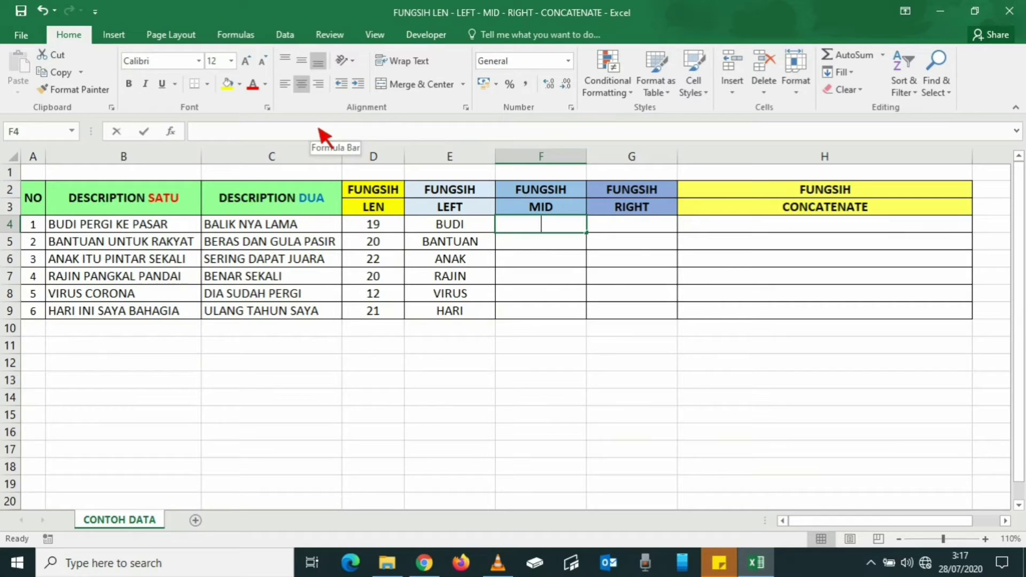
Step: Enter =MID(B4;6;5) in F4 so it extracts PERGI
text(=MID)
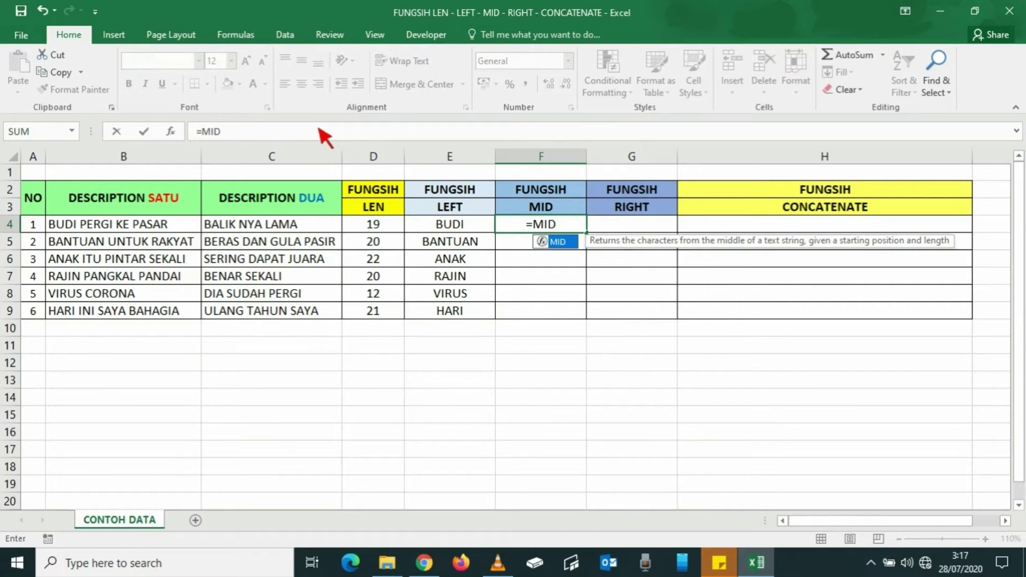
text(()
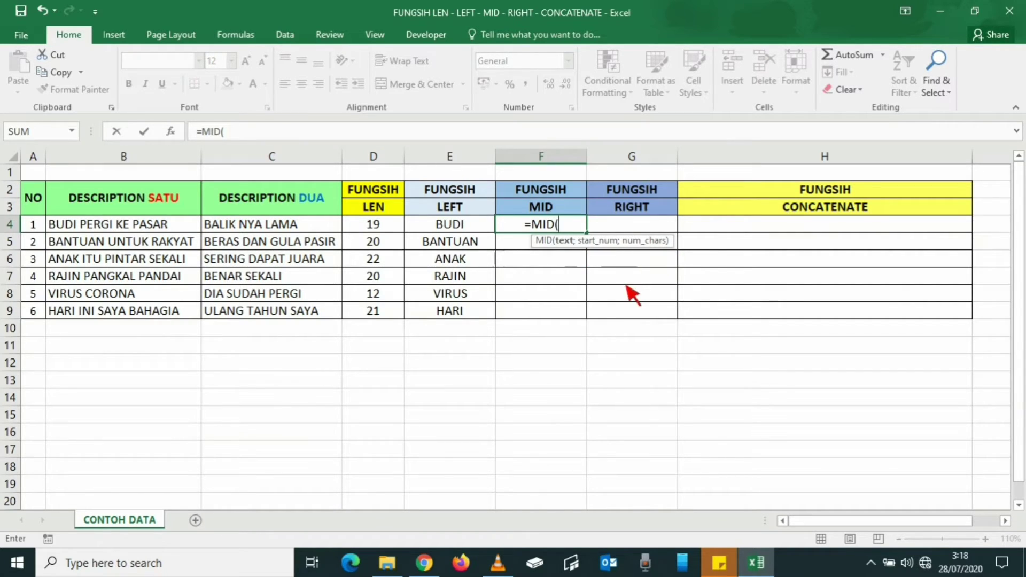
key(Left)
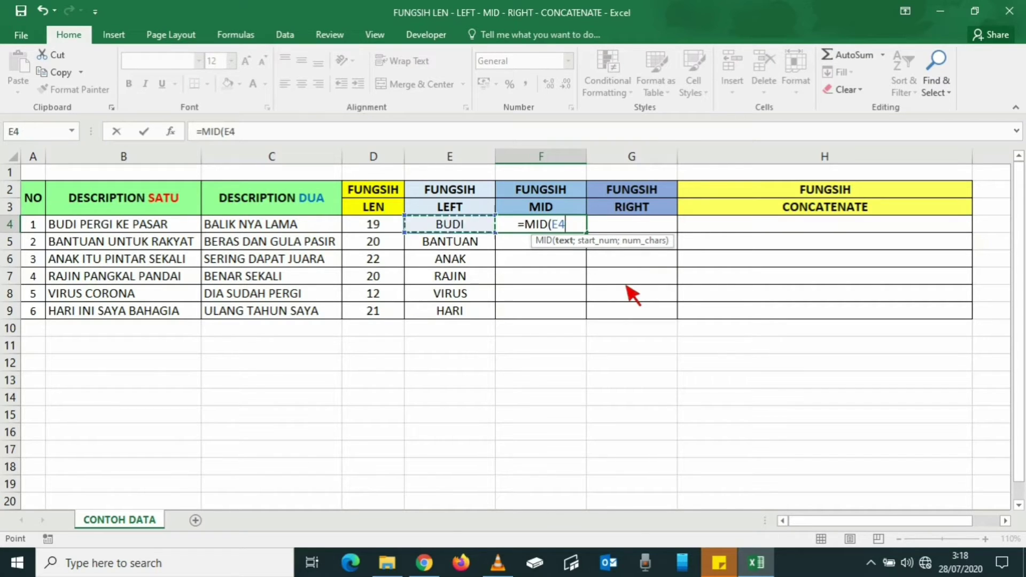
key(Left)
key(Left)
key(Left)
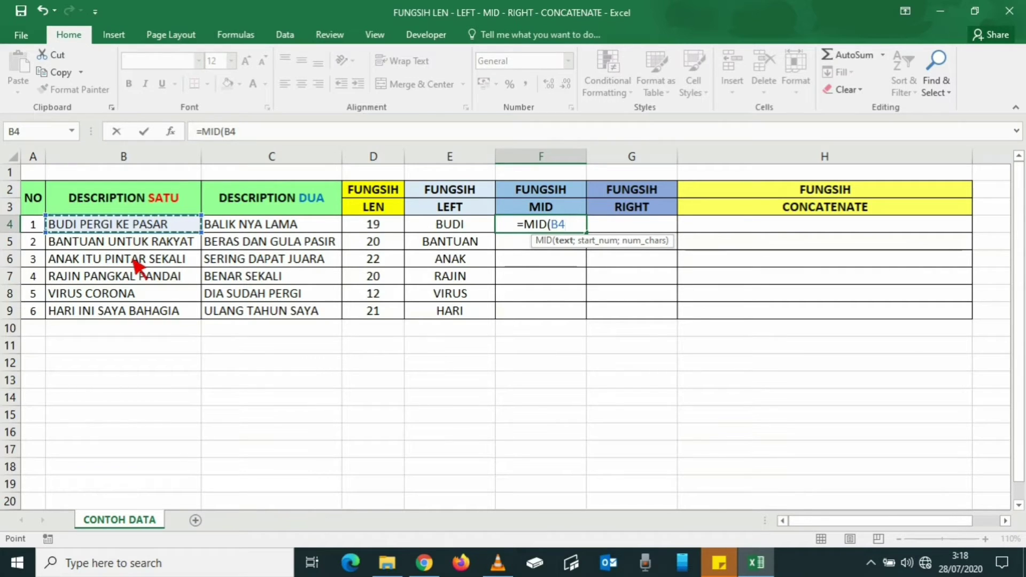
click(298, 131)
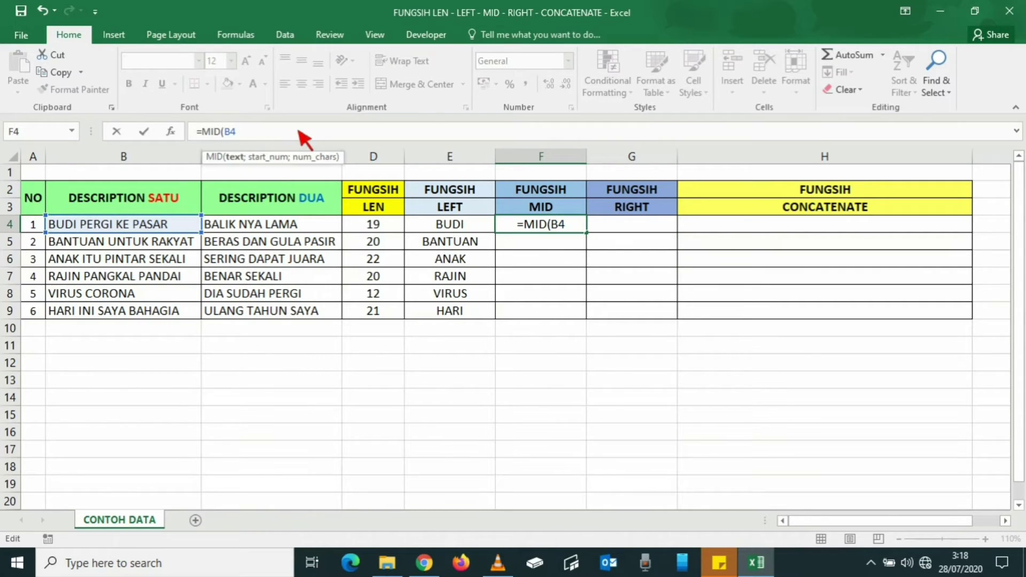
text(;6)
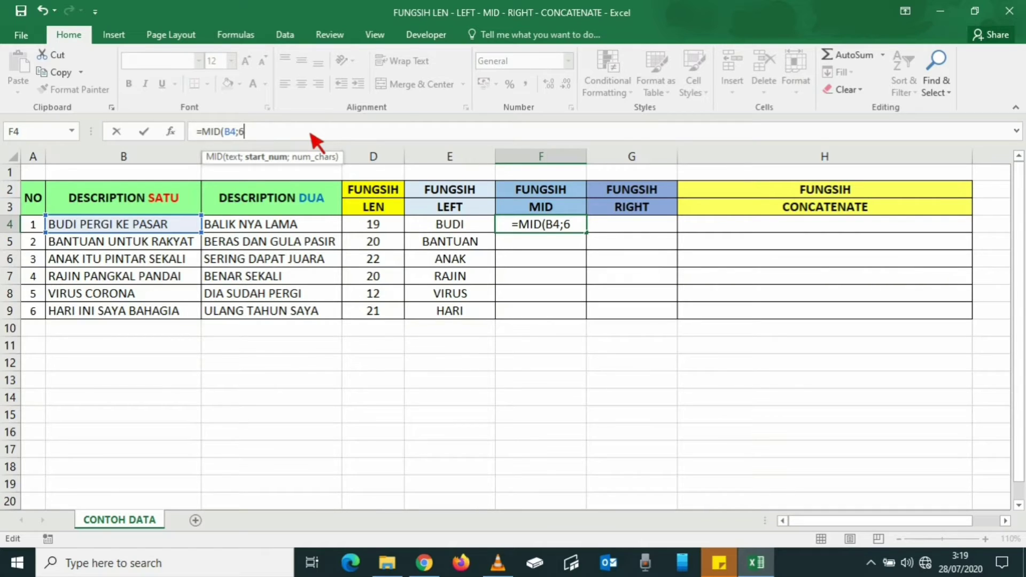
text(;5)
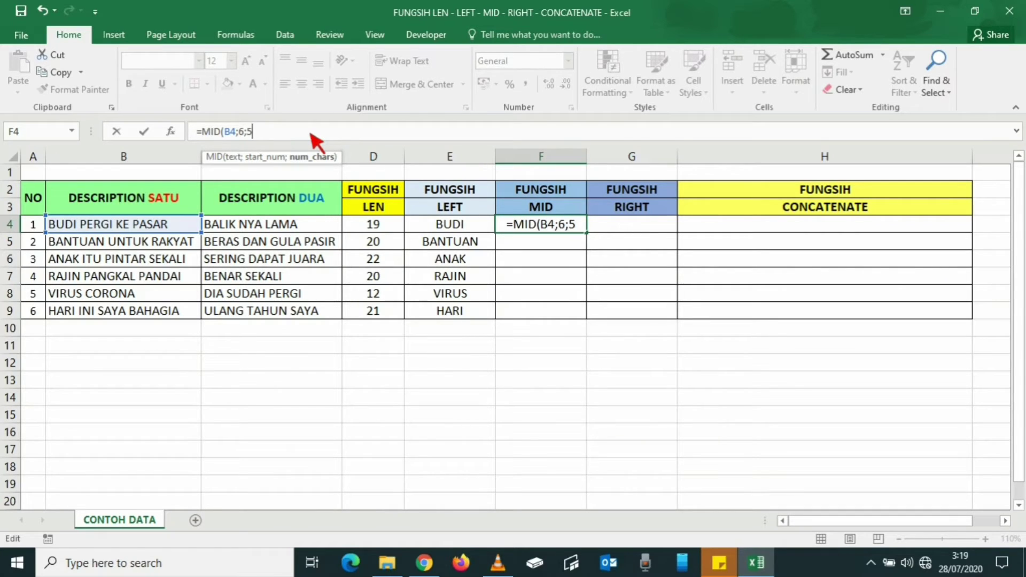
text())
key(ctrl+Return)
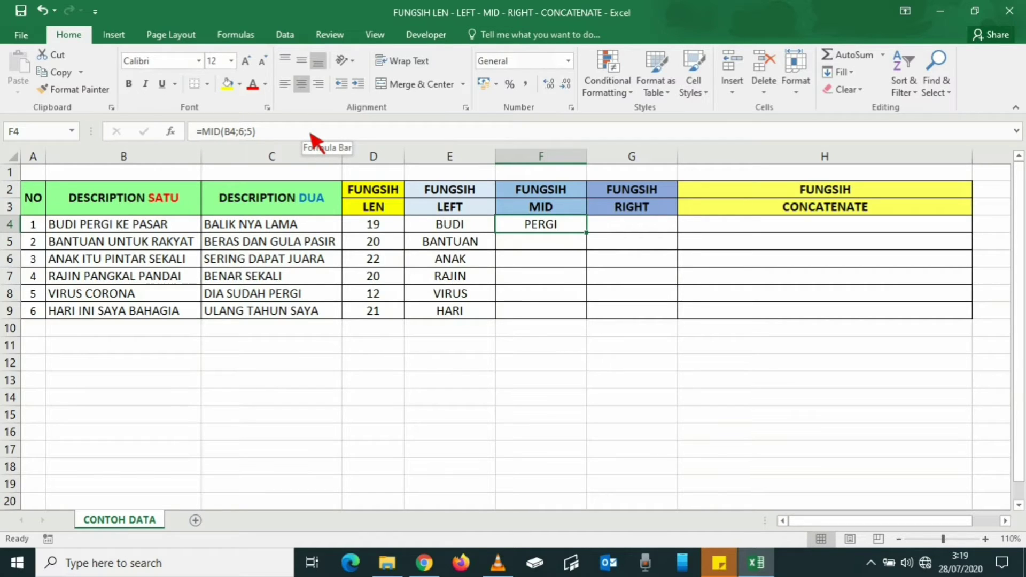
key(Down)
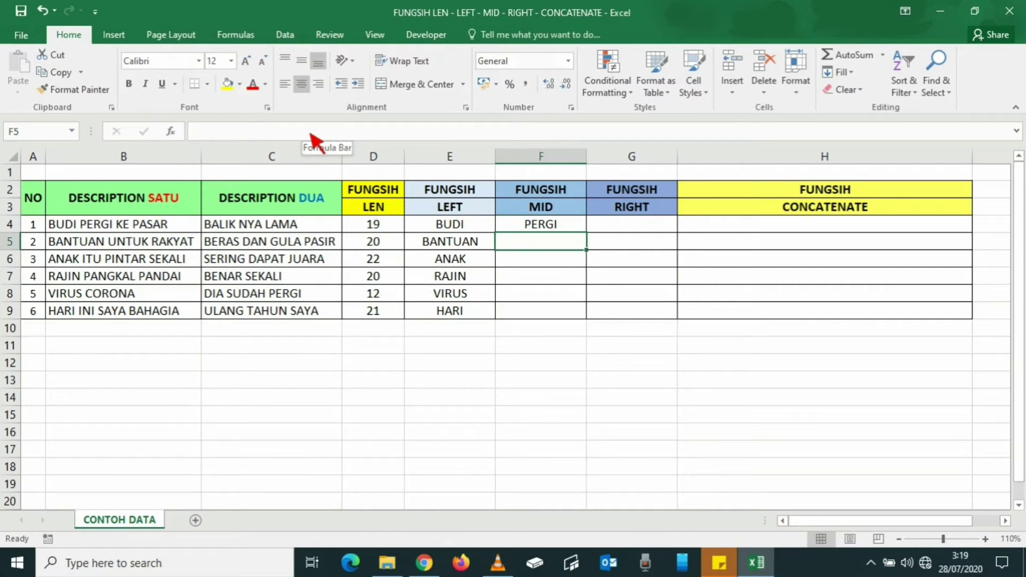
Step: Copy the MID formula into F5 and change its start to 9: =MID(B5;9;5) returns UNTUK
click(529, 227)
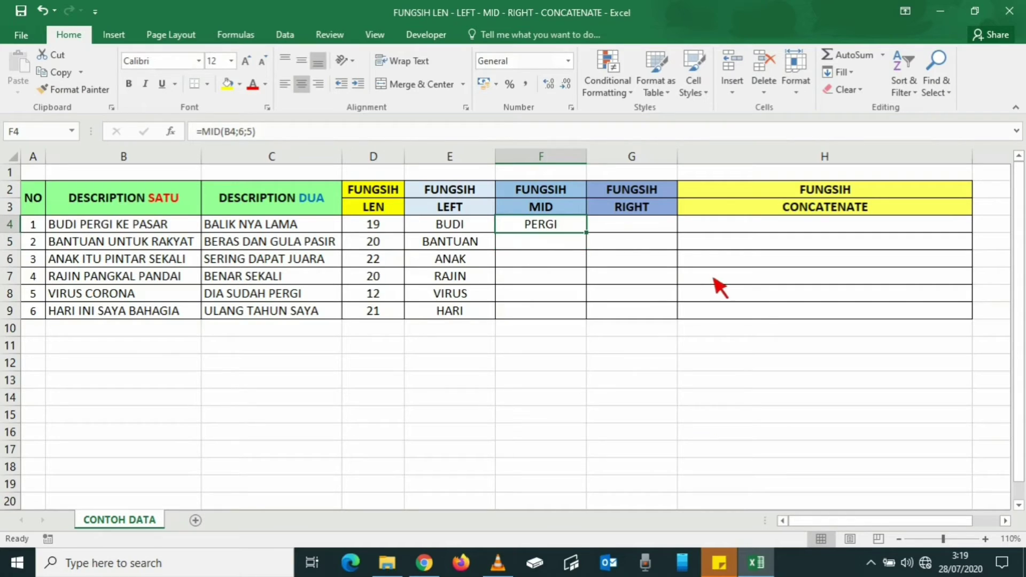
key(ctrl+c)
key(Down)
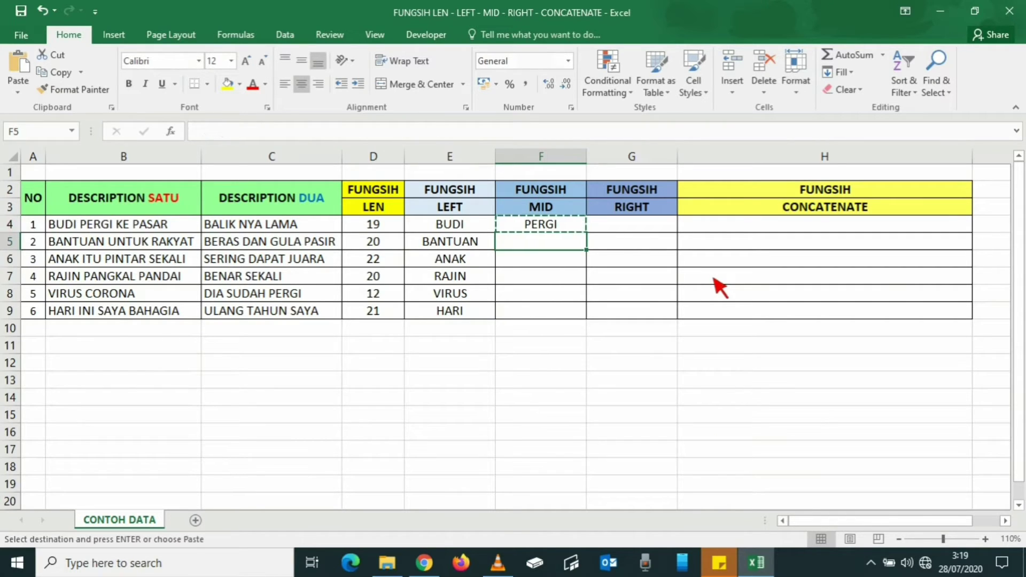
key(Return)
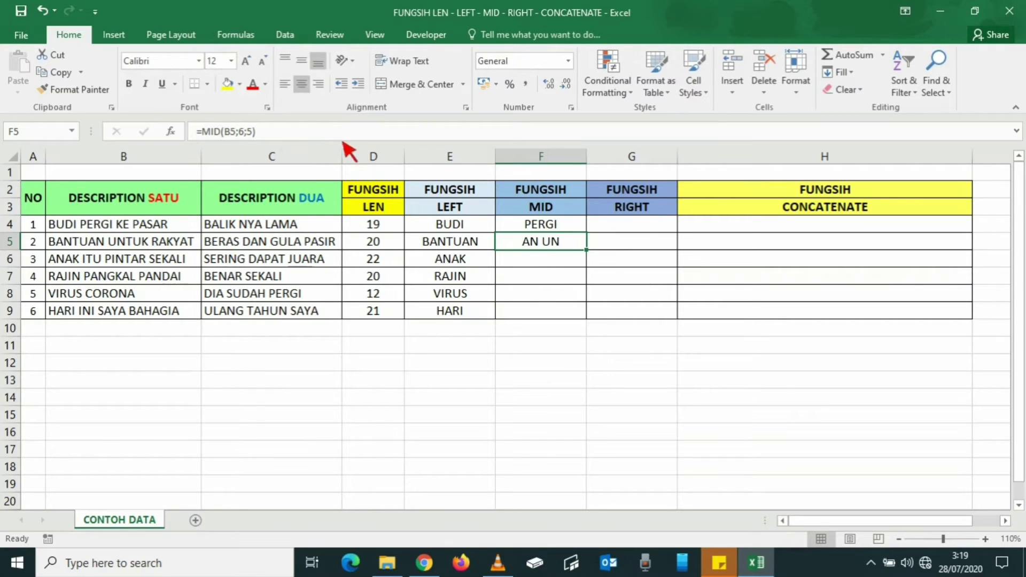
click(335, 129)
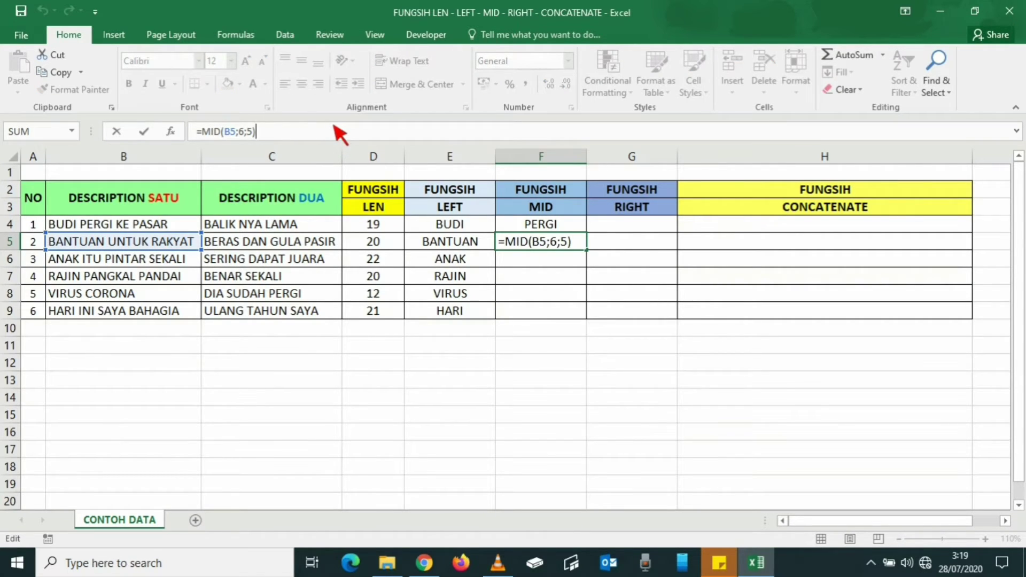
click(335, 130)
key(Left)
key(Left)
key(Left)
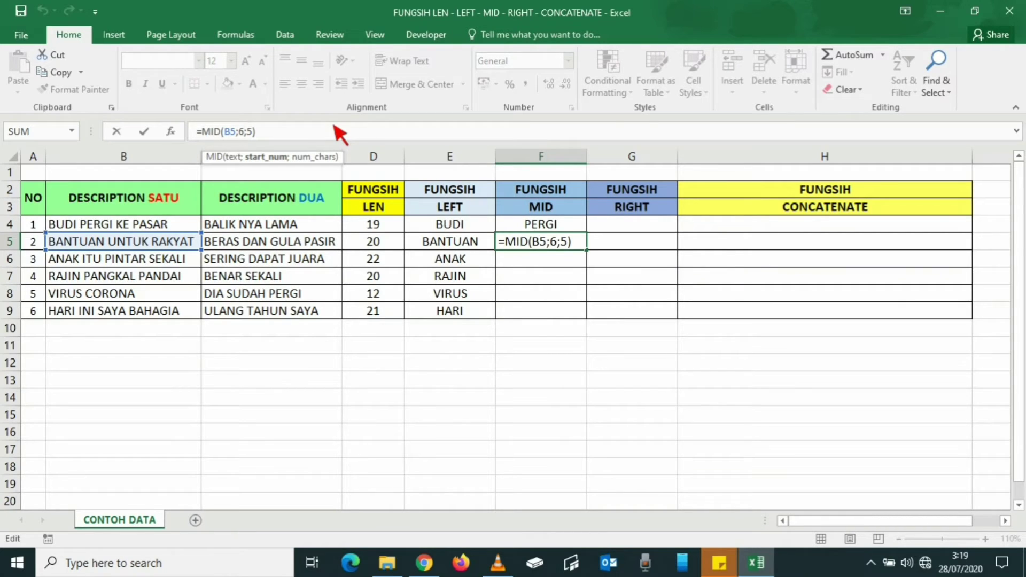
key(shift+Left)
text(9)
key(Right)
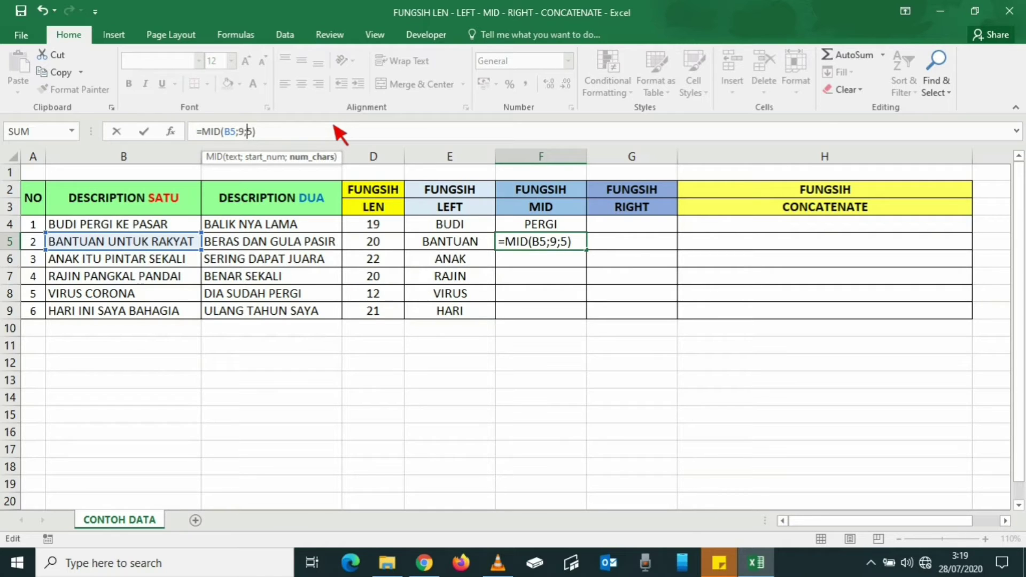
key(Right)
key(Right)
key(Return)
Step: Copy F5's formula into F6, which shows PINT
key(Up)
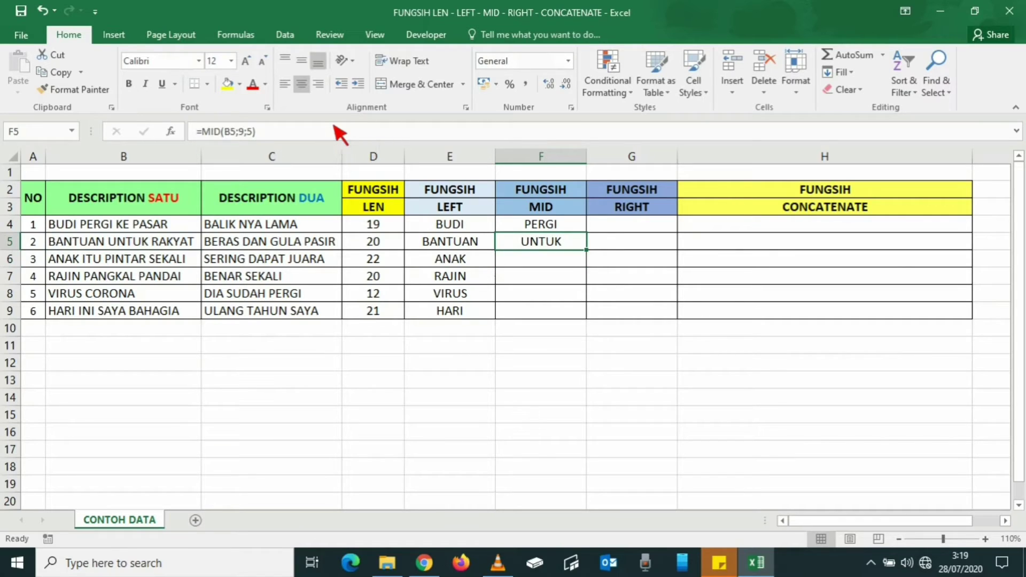
key(ctrl+c)
key(Down)
key(Return)
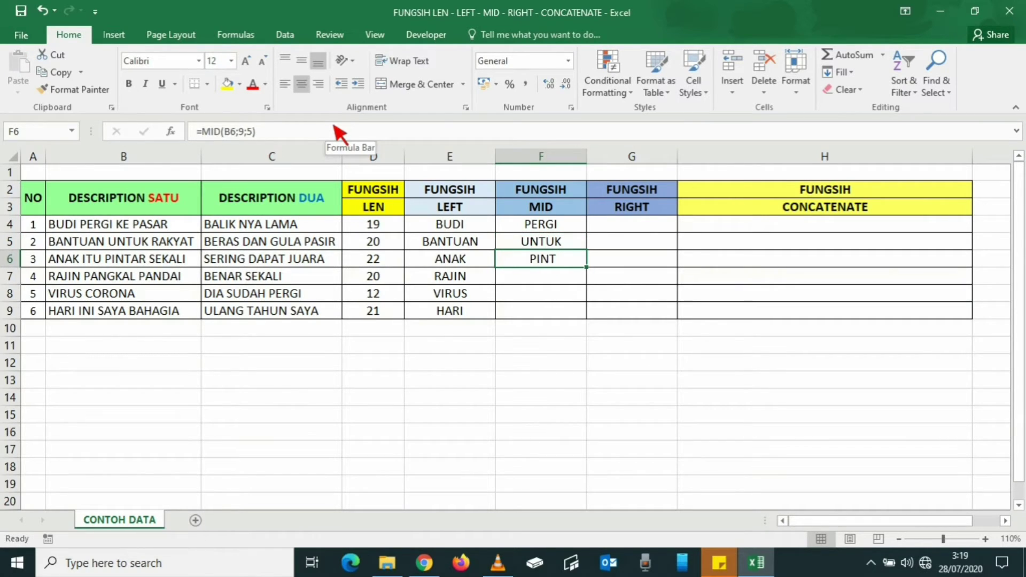
Step: Change F6's formula to =MID(B6;10;6) so it returns PINTAR
key(F2)
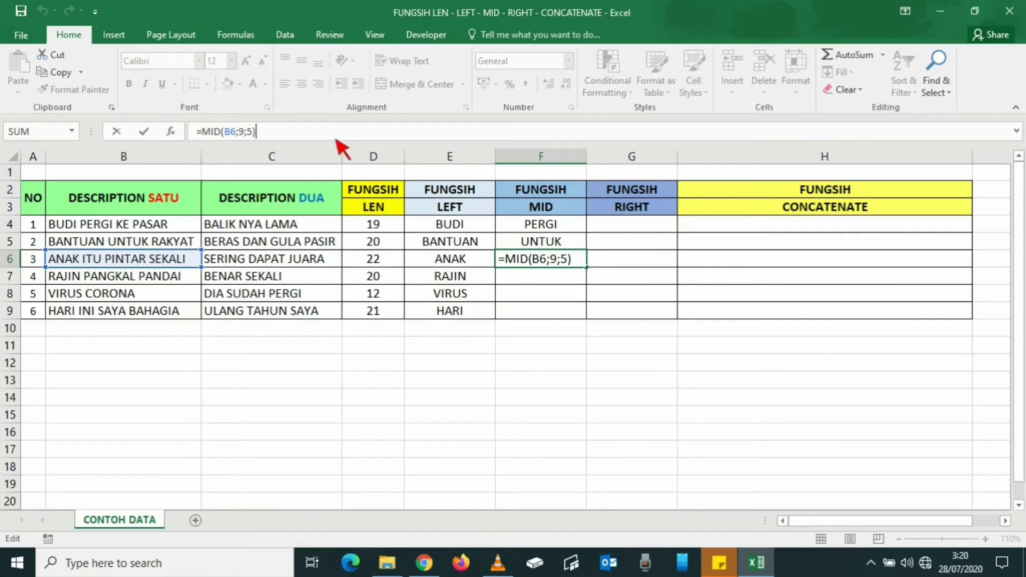
key(BackSpace)
key(BackSpace)
key(BackSpace)
key(BackSpace)
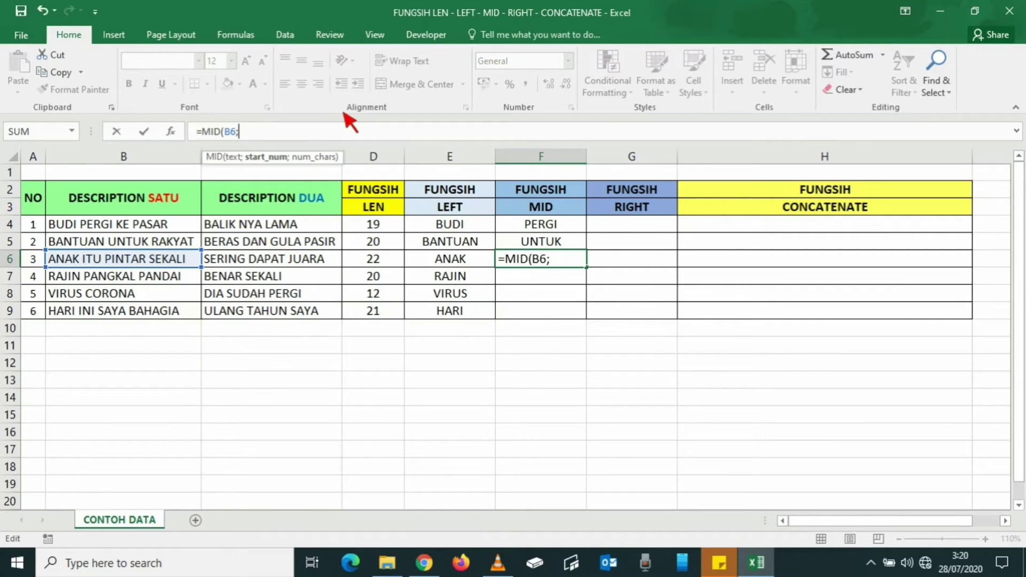
text(10)
text(;)
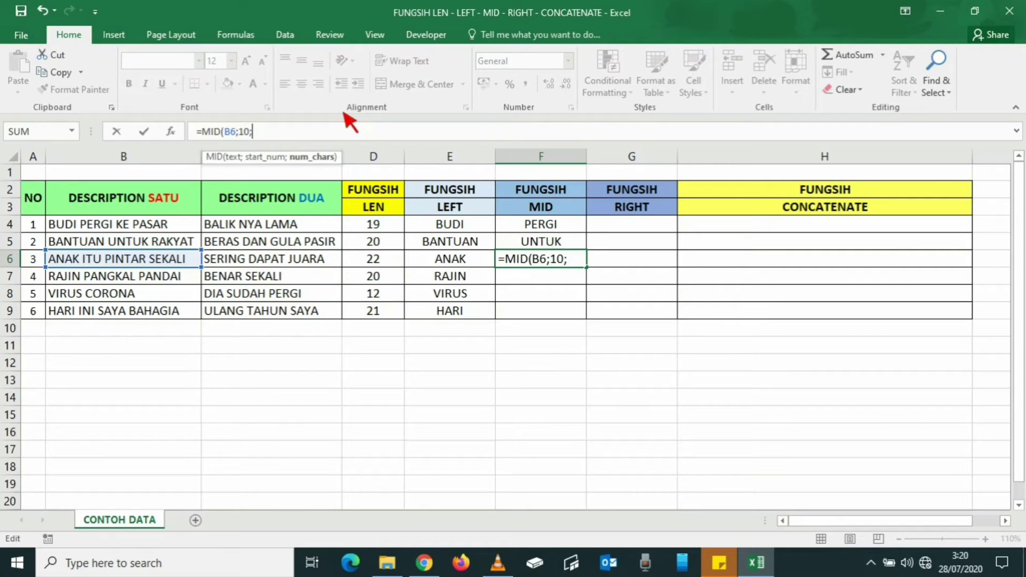
text(6))
key(Return)
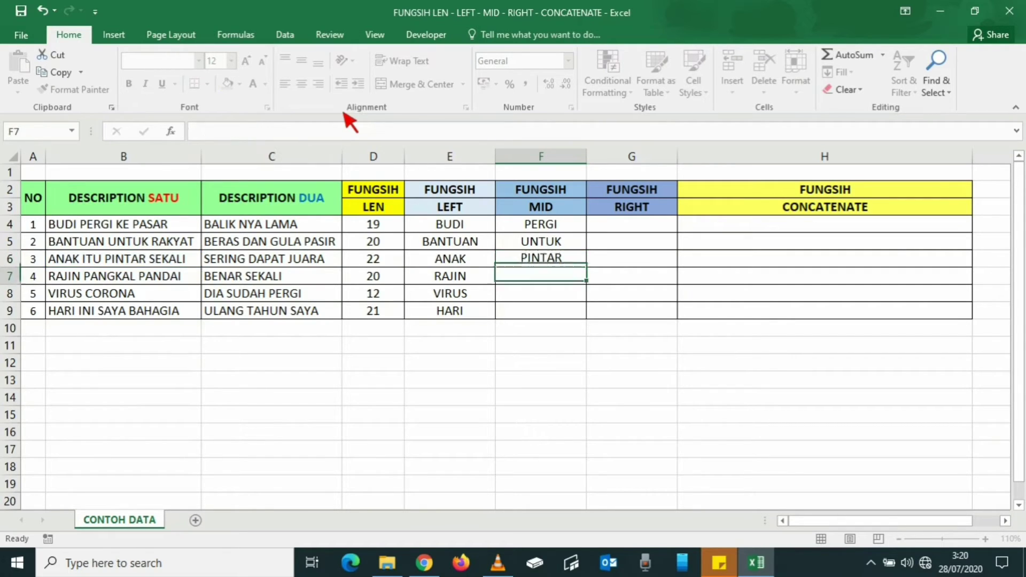
Step: Copy F6's formula into F7, which shows GKAL P
key(Up)
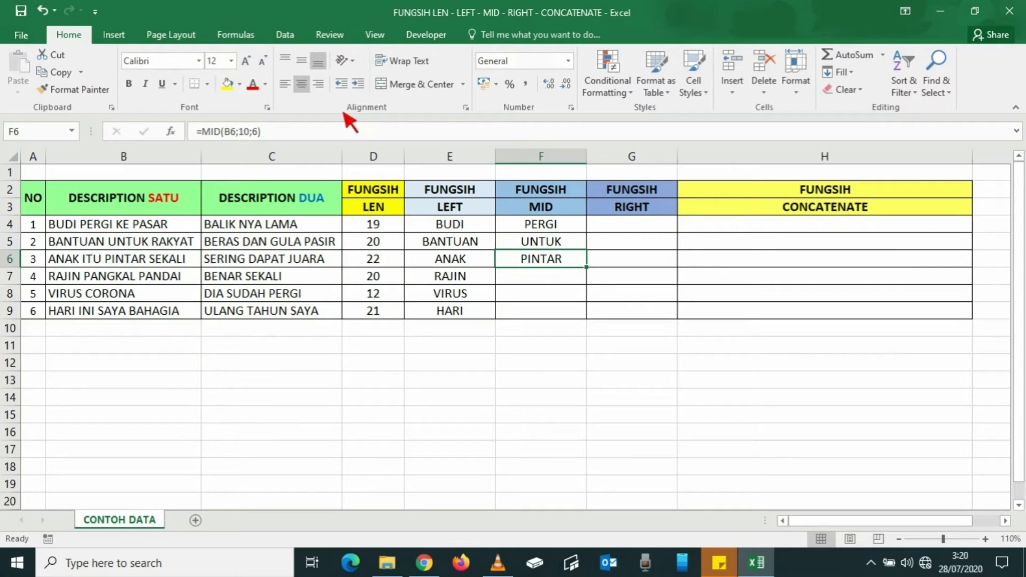
key(ctrl+c)
key(Down)
key(Return)
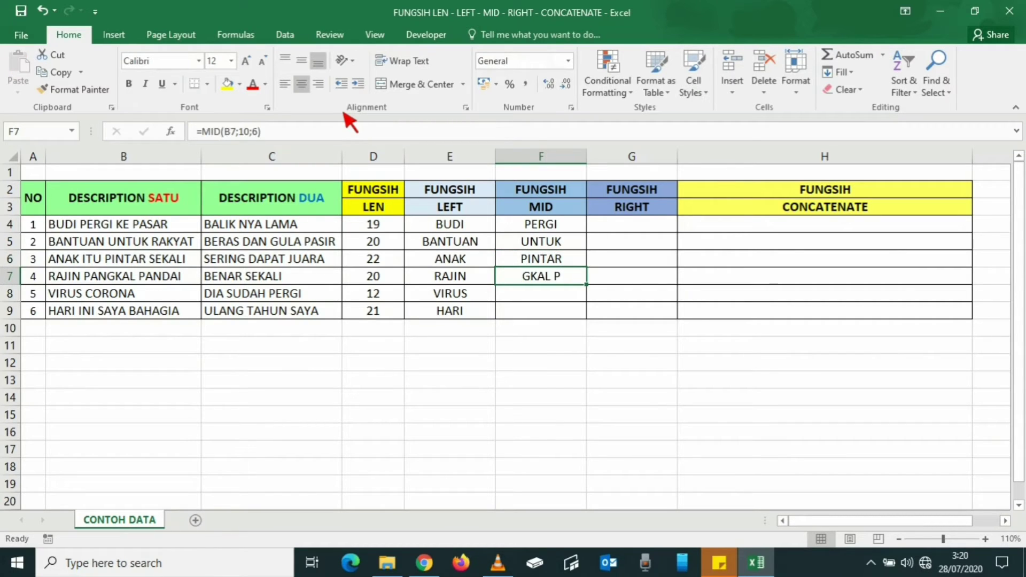
Step: Change F7's formula to =MID(B7;7;7) so it returns PANGKAL
click(325, 133)
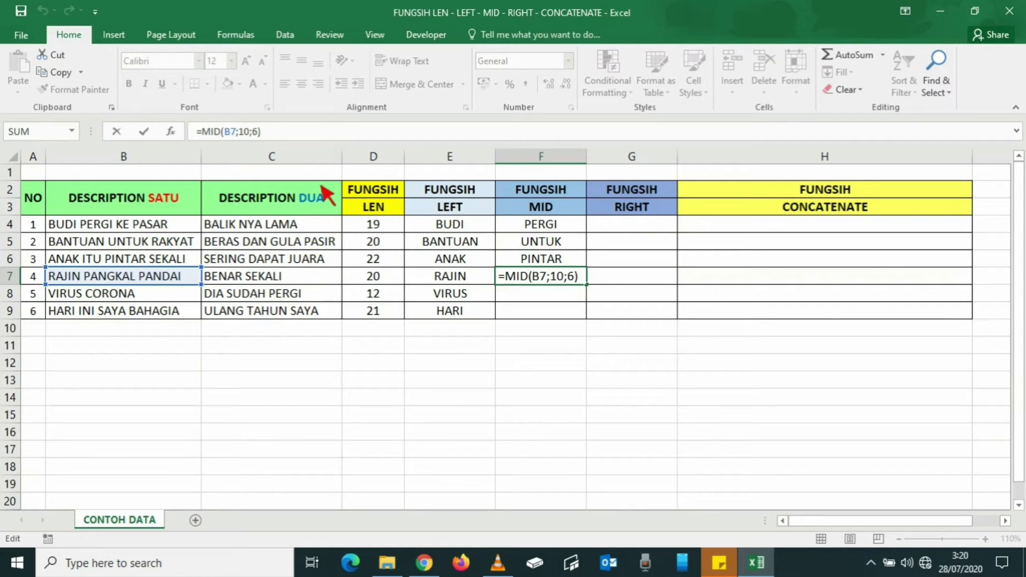
key(BackSpace)
key(BackSpace)
key(BackSpace)
key(BackSpace)
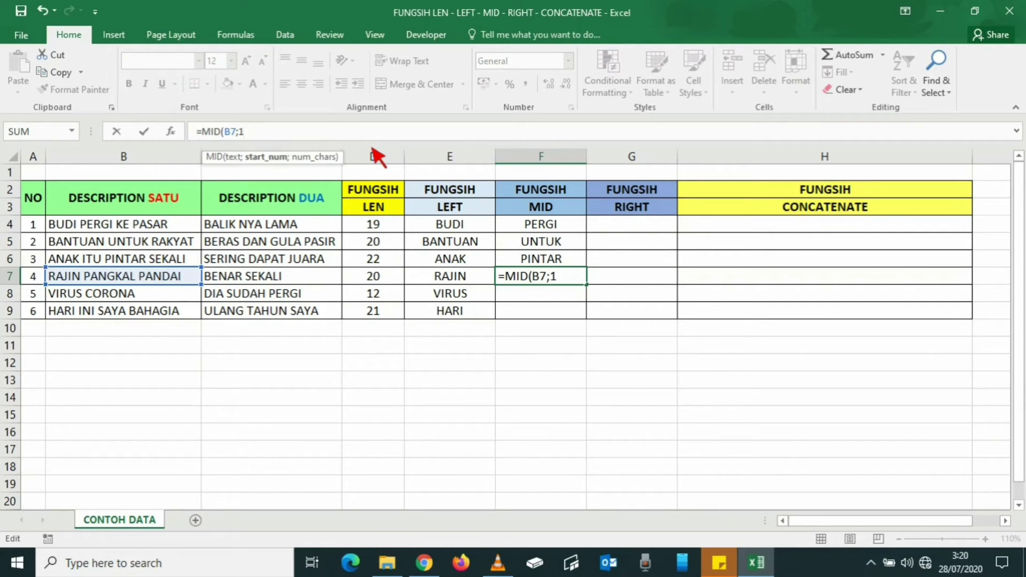
key(BackSpace)
text(7)
text(;)
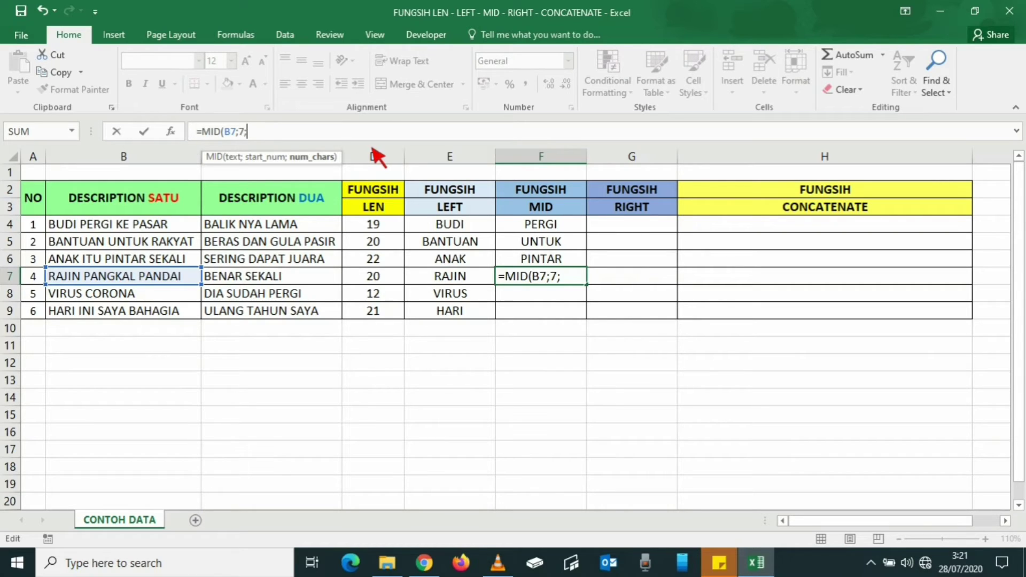
text(7))
key(Return)
Step: Copy the MID formula from F7 into F8, giving CORONA
key(ctrl+c)
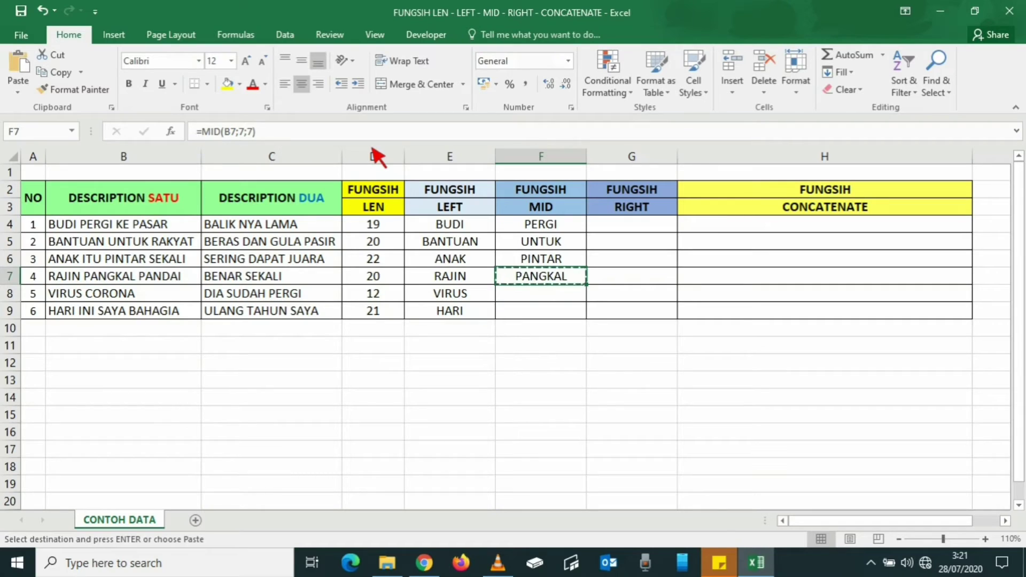
key(Down)
key(Return)
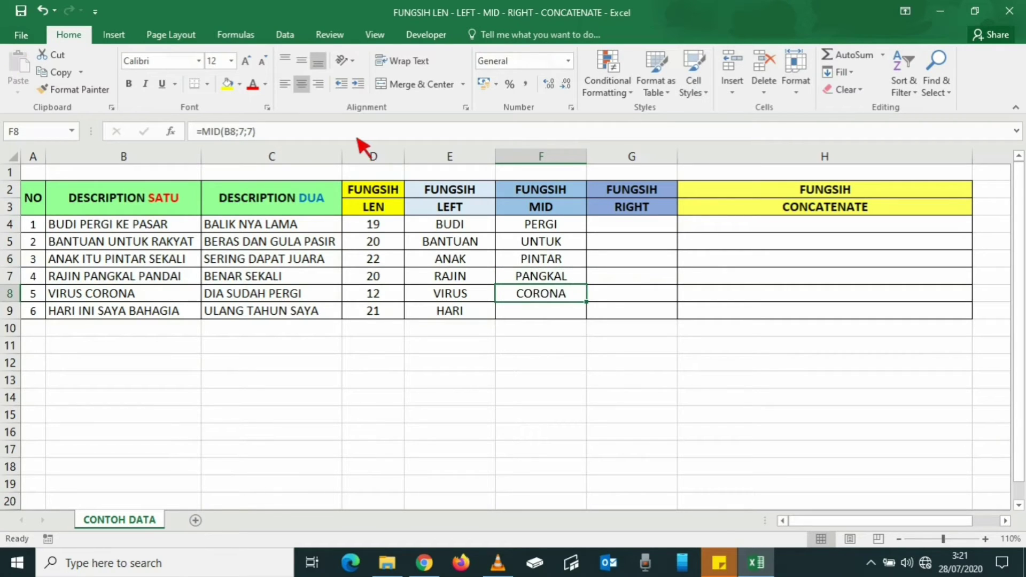
Step: Change F8's character count to 6, making it =MID(B8;7;6) and still returning CORONA
key(F2)
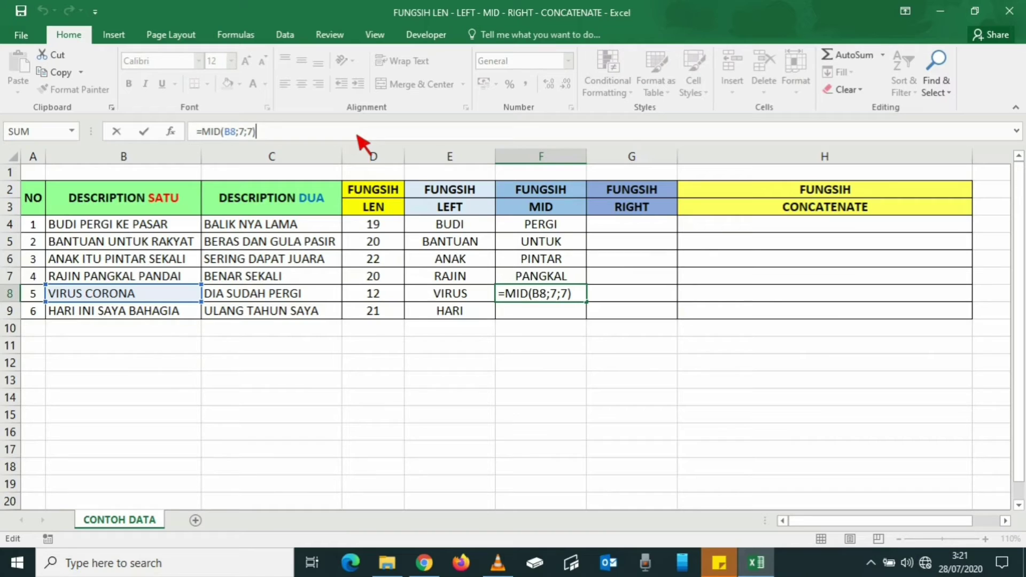
key(Left)
key(Left)
key(Left)
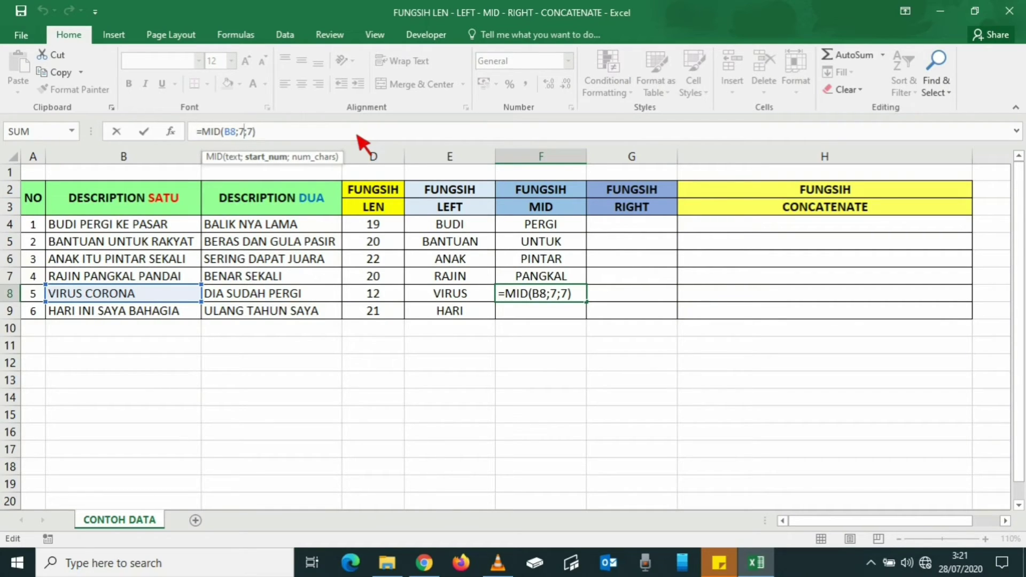
key(Right)
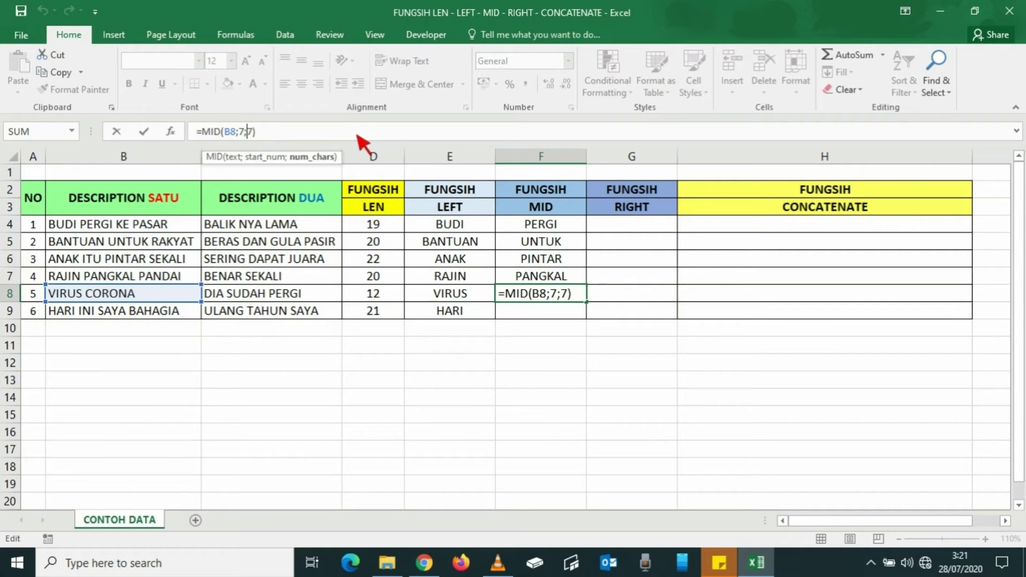
key(Right)
key(Right)
key(Left)
key(BackSpace)
text(6)
key(ctrl+Return)
Step: Copy the six-character MID formula from F8 into F9
key(ctrl+c)
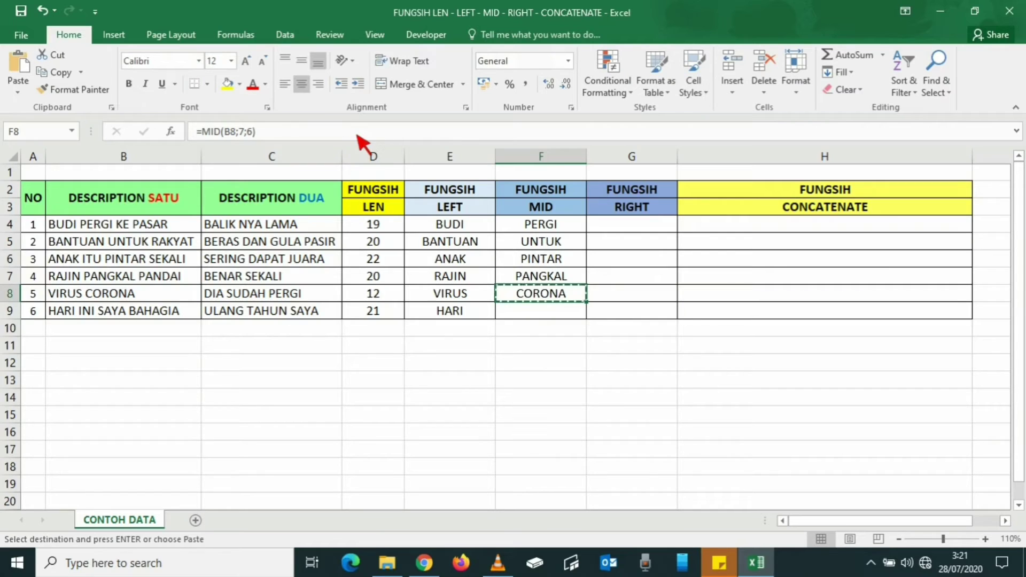
key(Down)
key(Return)
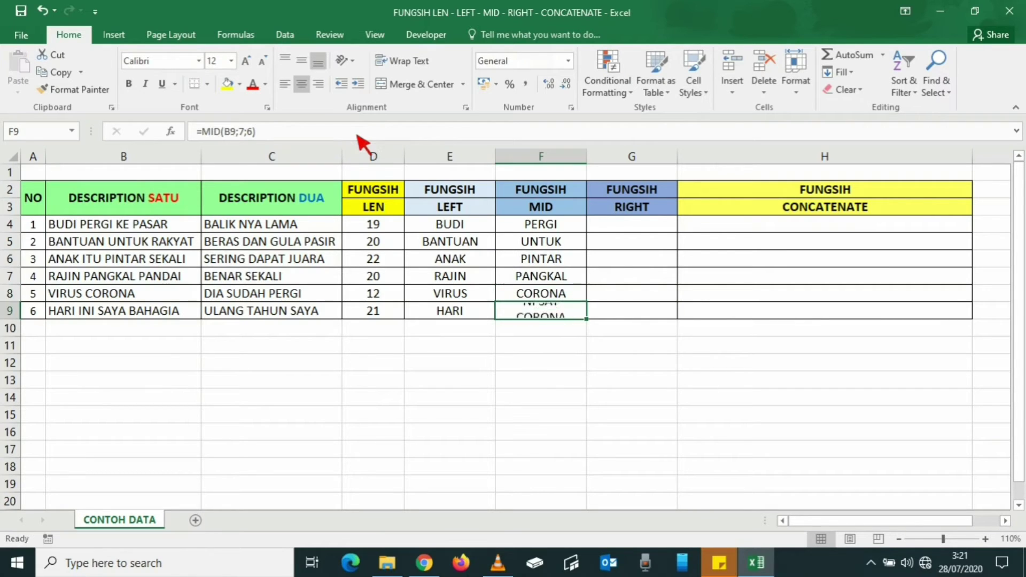
key(F2)
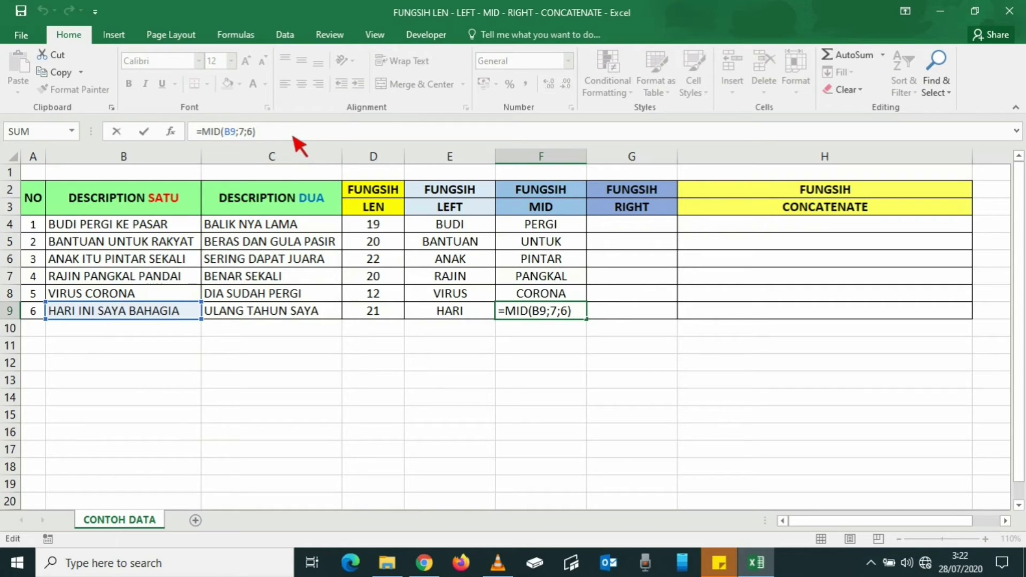
Step: Change F9's formula to =MID(B9;6;8) so it returns INI SAYA
key(BackSpace)
key(BackSpace)
key(BackSpace)
key(BackSpace)
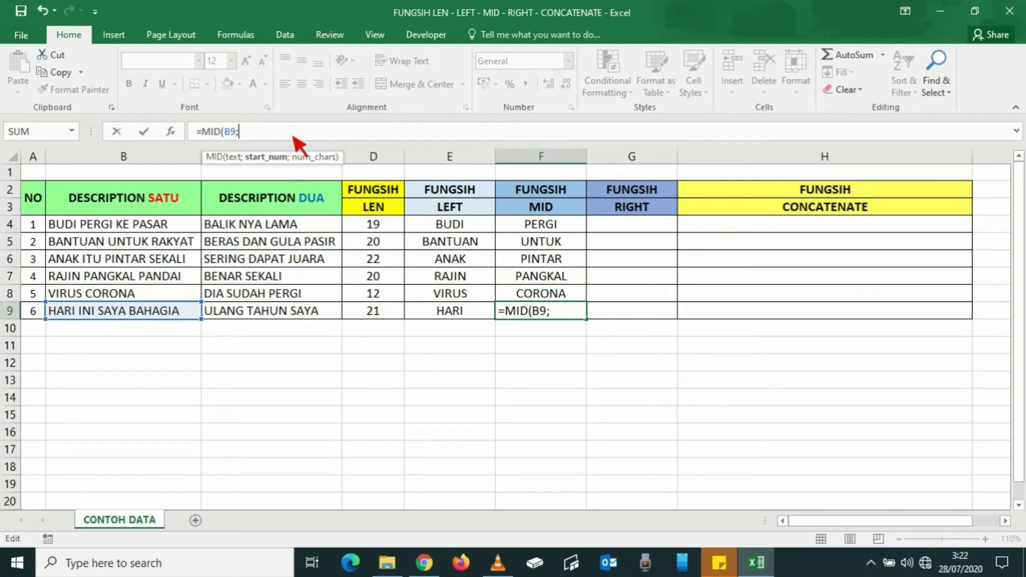
text(6)
text(;)
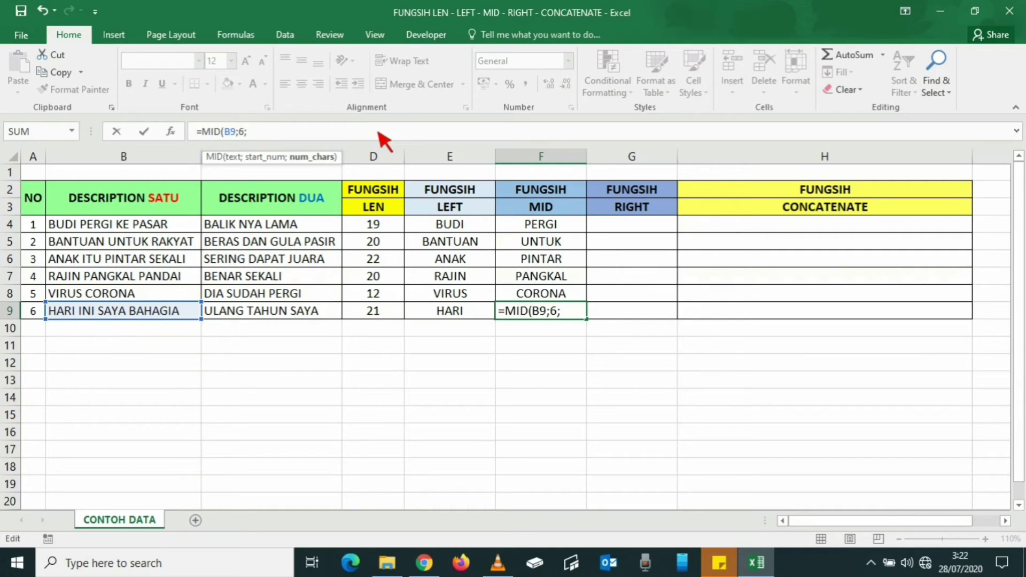
text(8)
text())
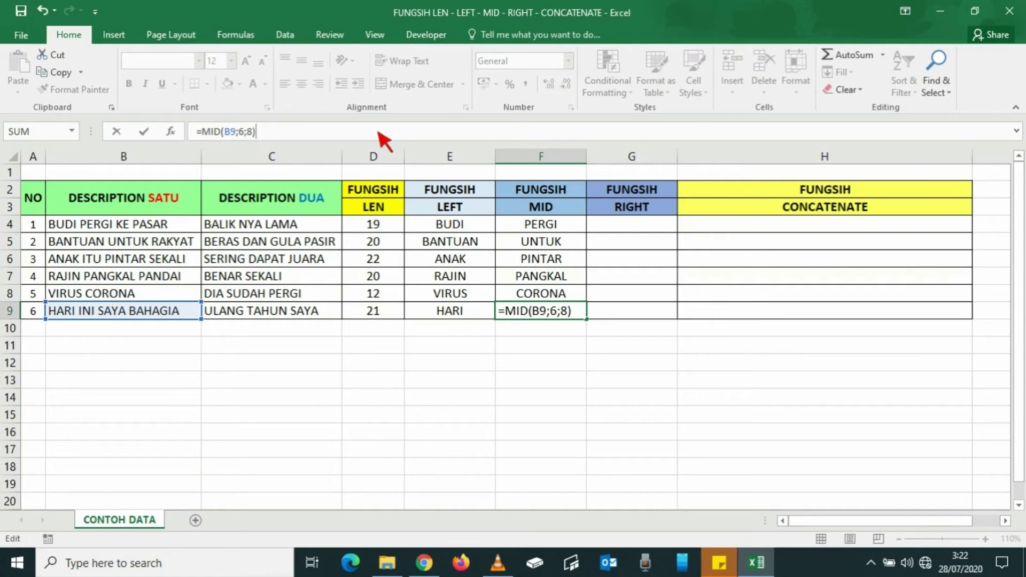
key(Return)
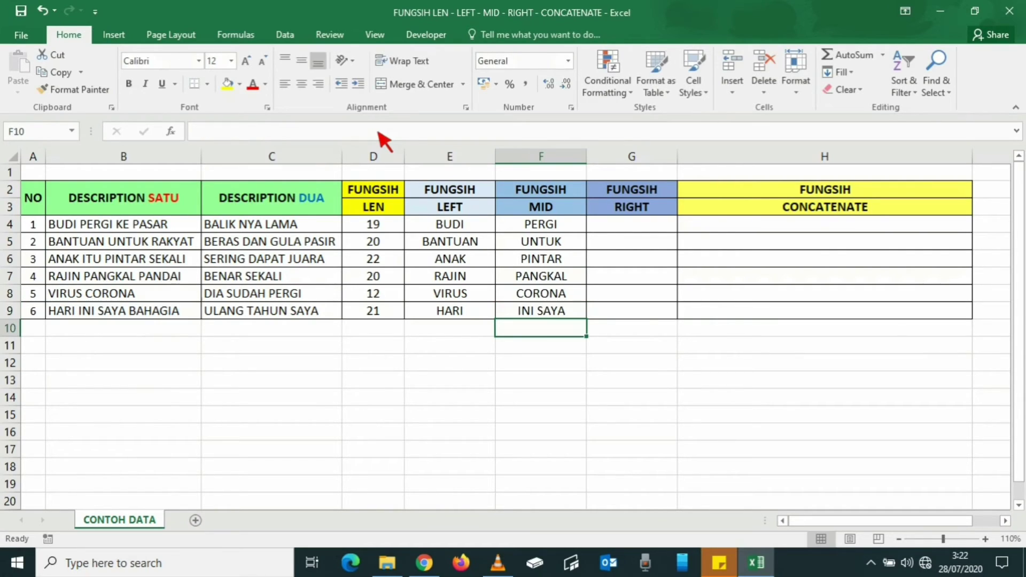
key(Up)
key(Up)
key(Up)
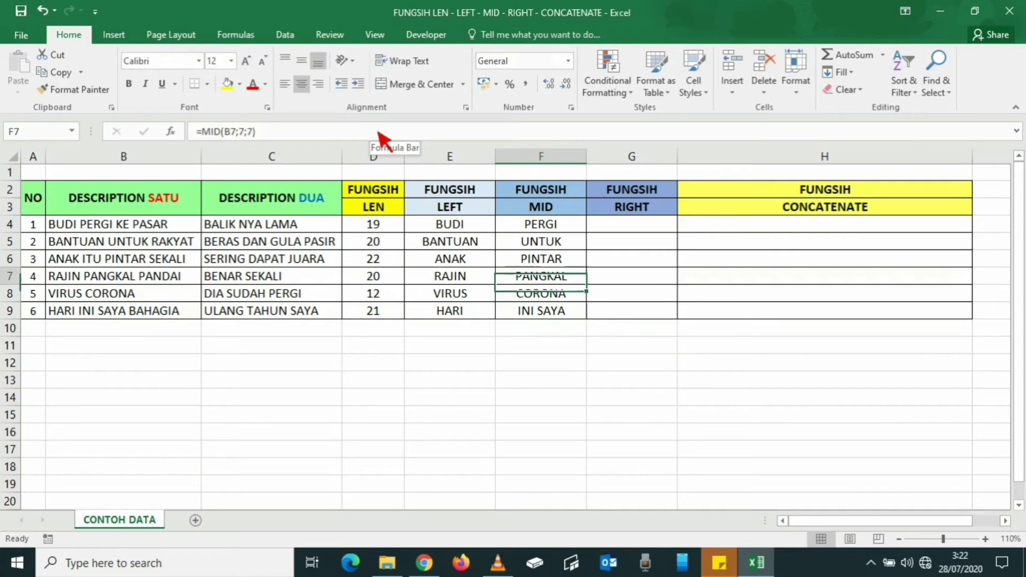
key(Up)
key(Up)
key(Up)
key(Right)
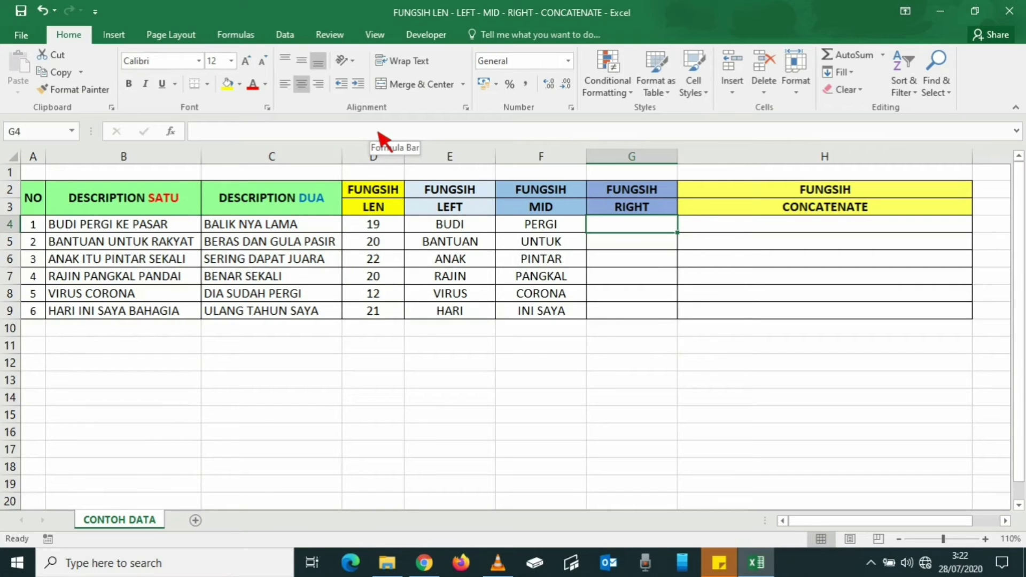
Step: Enter =RIGHT(B4;5) in G4, returning PASAR, and copy it
text(=)
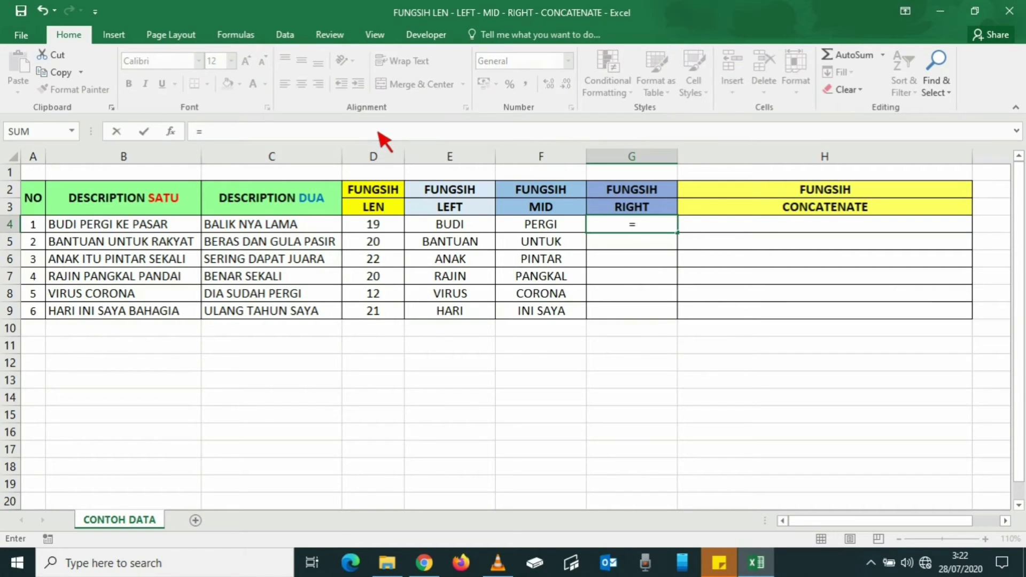
text(RIGHT)
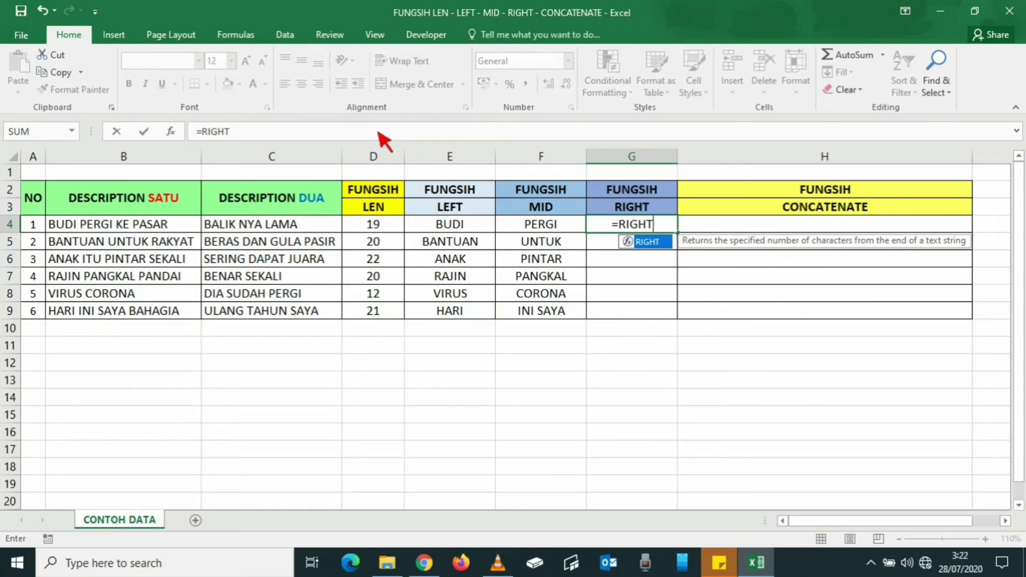
text(()
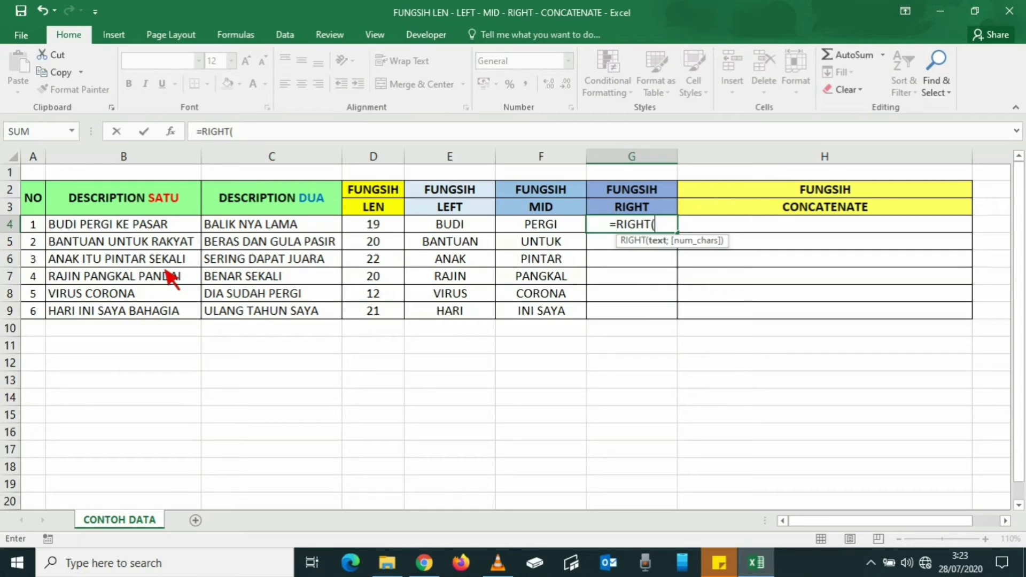
key(Left)
key(Left)
key(Left)
key(Left)
key(Left)
key(Left)
key(Right)
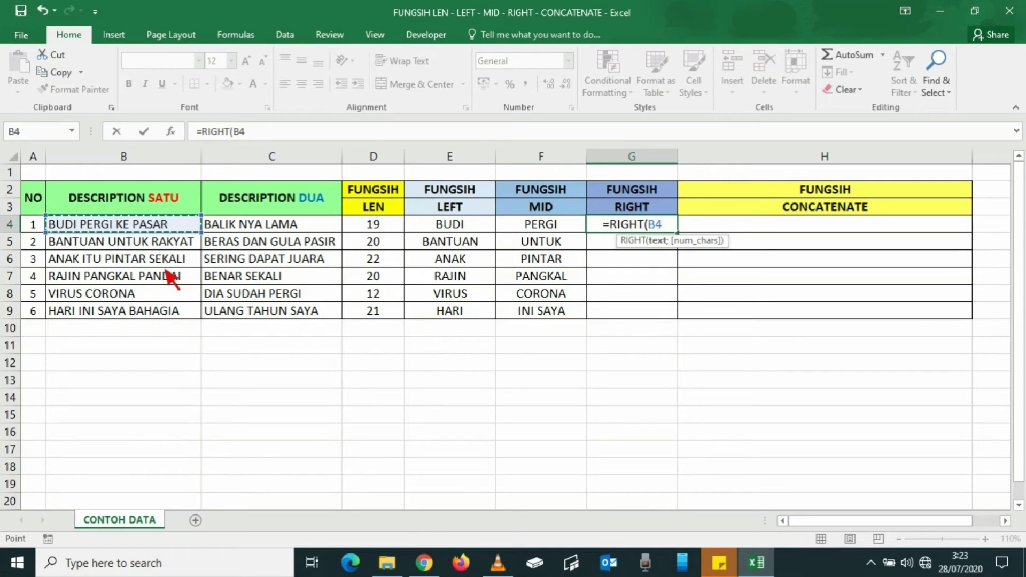
text(;)
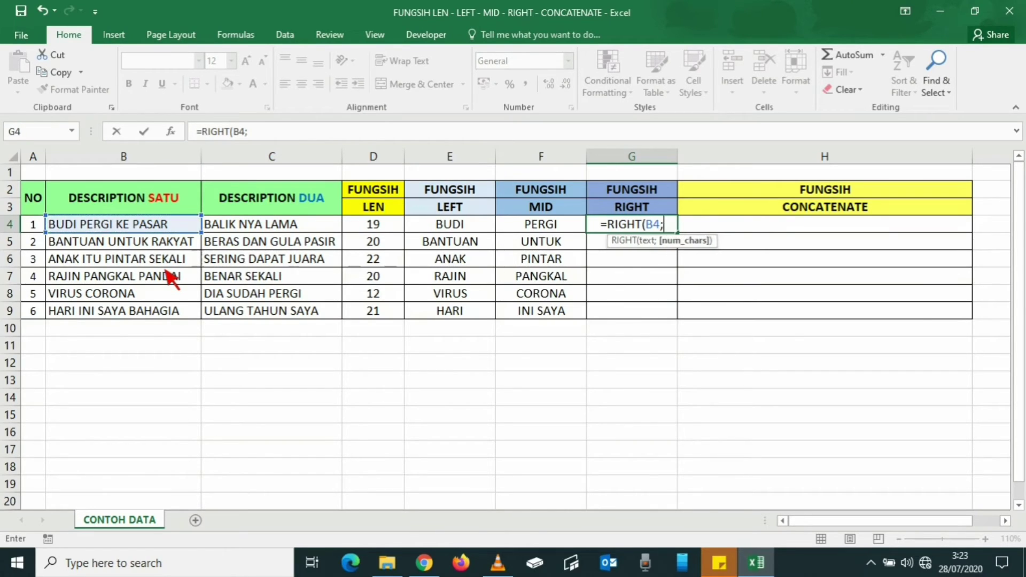
text(5))
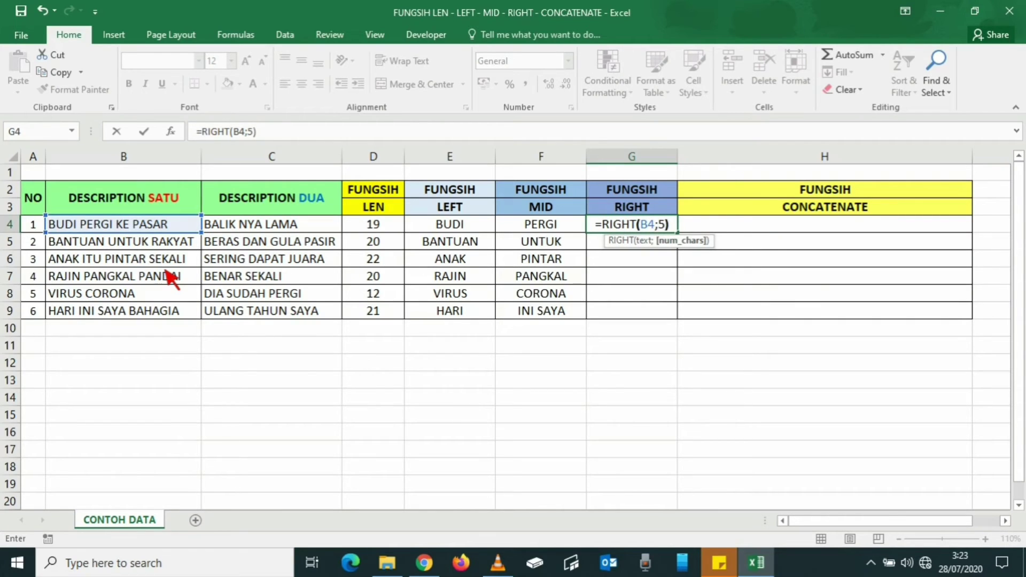
key(ctrl+Return)
key(ctrl+c)
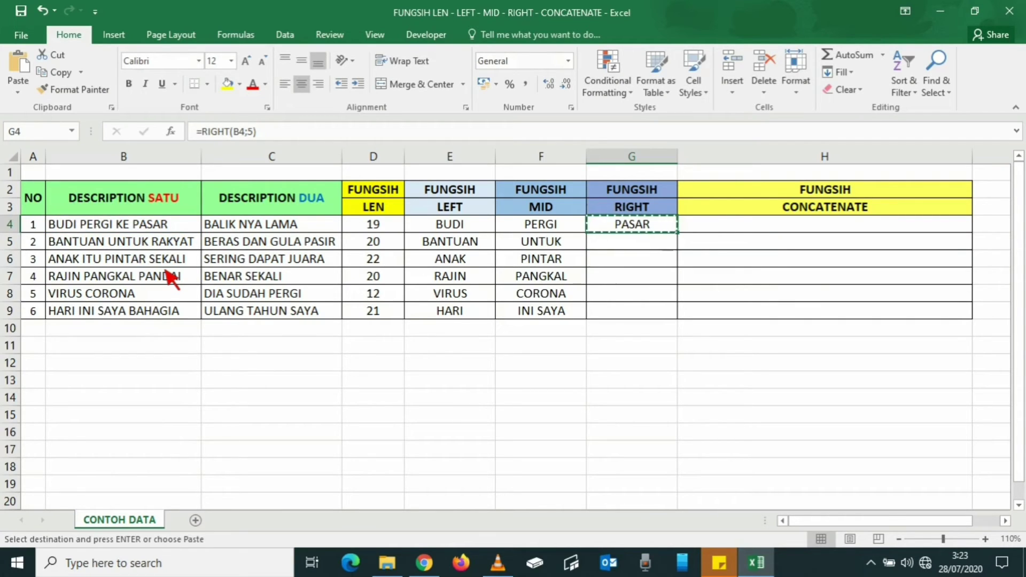
key(Down)
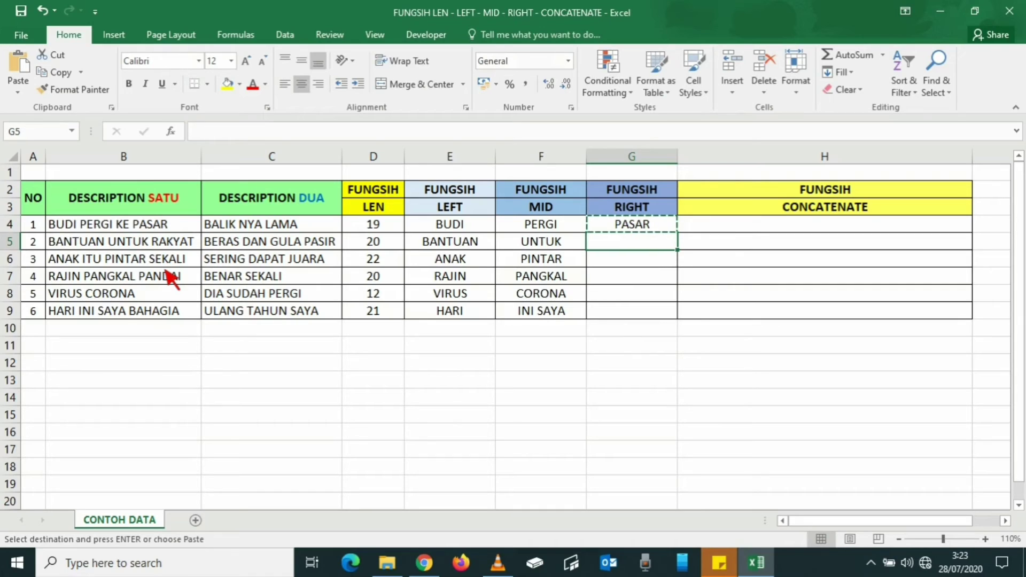
Step: Paste the RIGHT formula into G5 and change its count to 6, returning RAKYAT
key(Return)
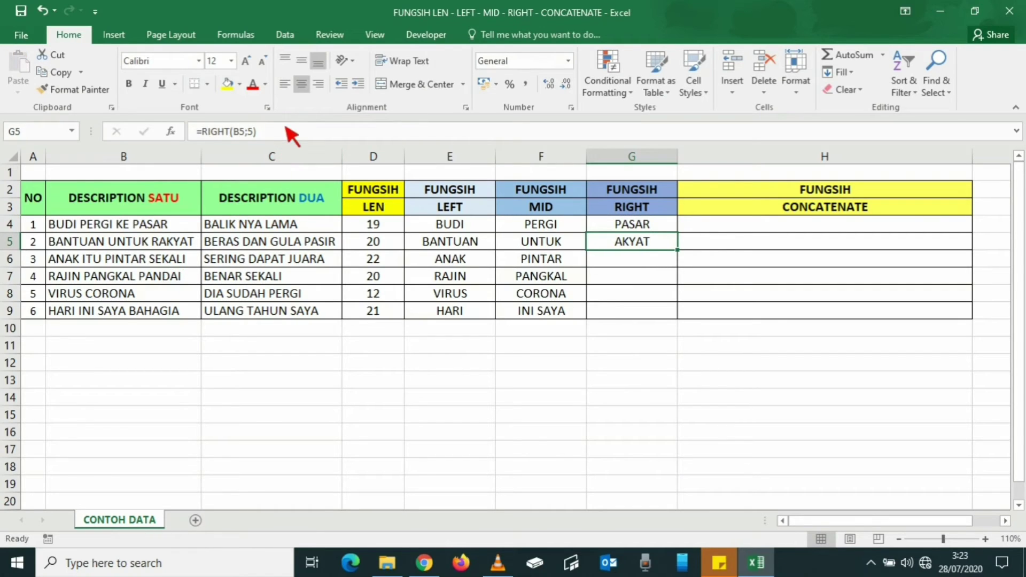
click(287, 131)
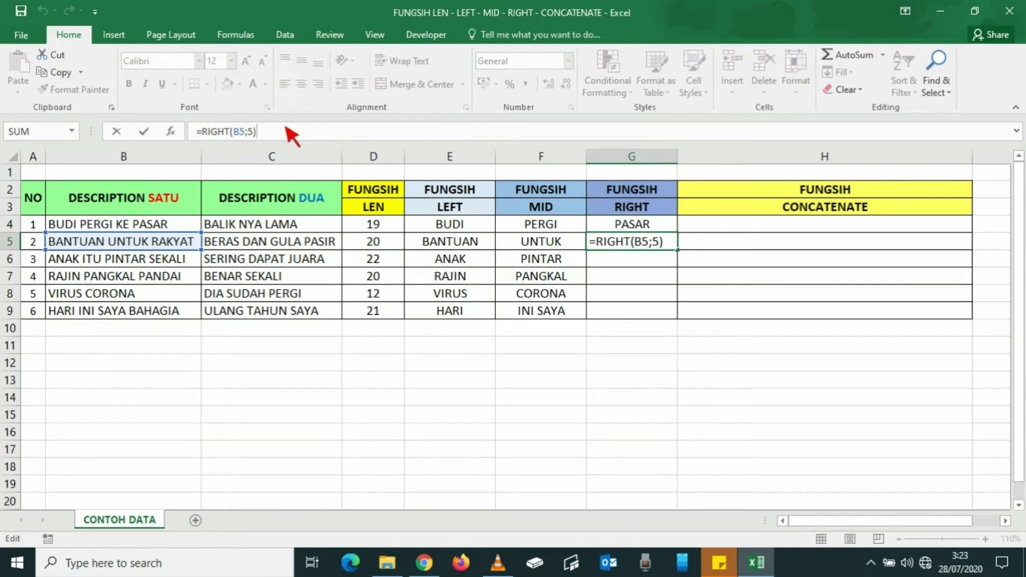
key(Left)
key(Left)
text(6)
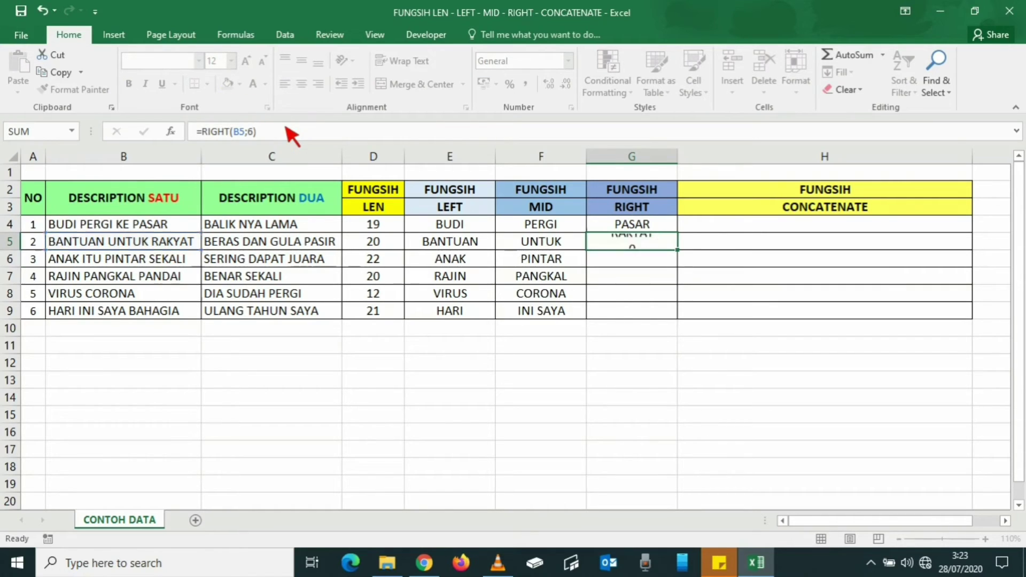
key(Return)
Step: Copy the six-character RIGHT formula down into G6 and G7, giving SEKALI and PANDAI
key(Up)
key(ctrl+c)
key(Down)
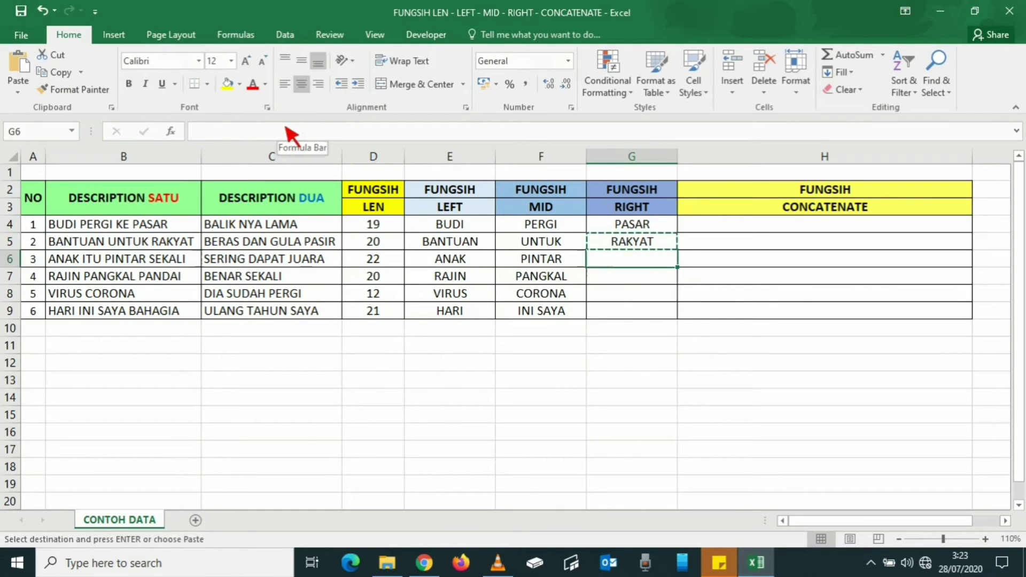
key(ctrl+v)
key(F2)
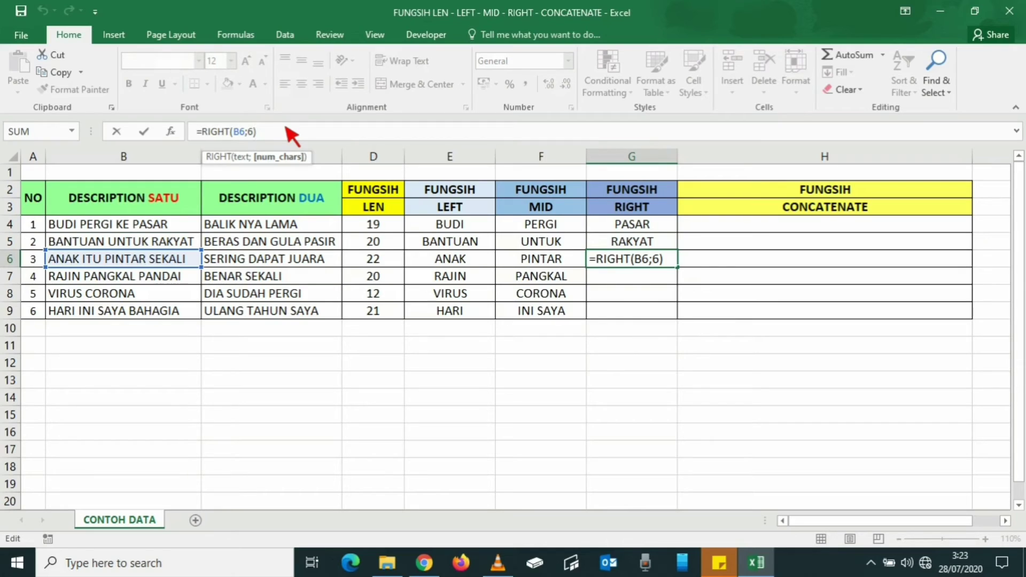
key(Return)
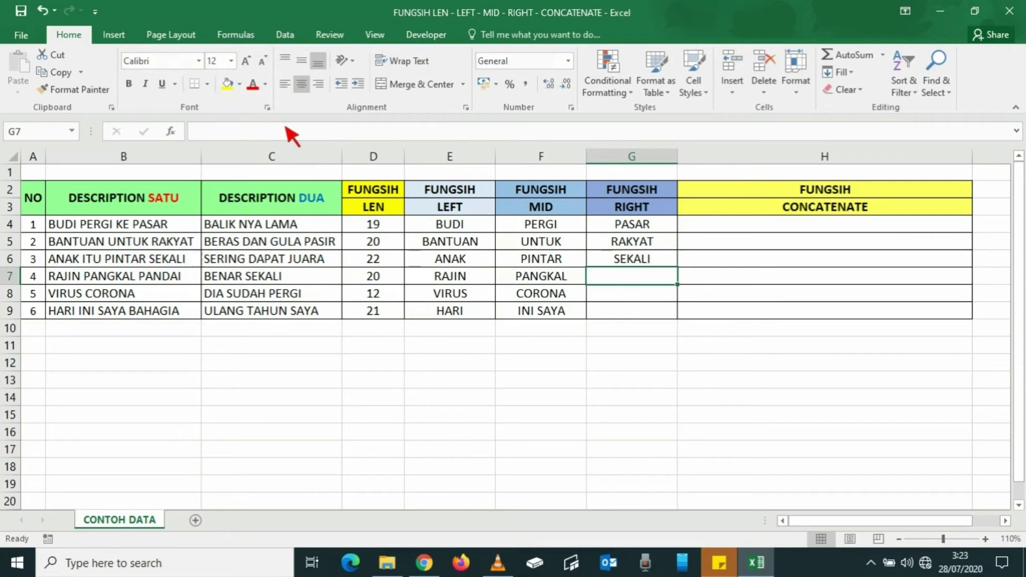
key(Up)
key(ctrl+c)
key(Down)
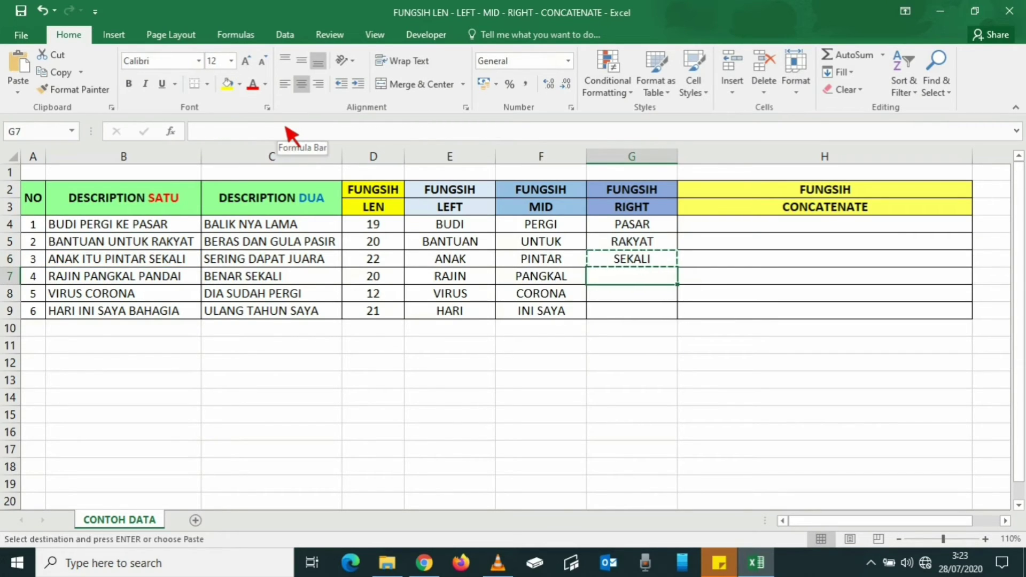
key(Return)
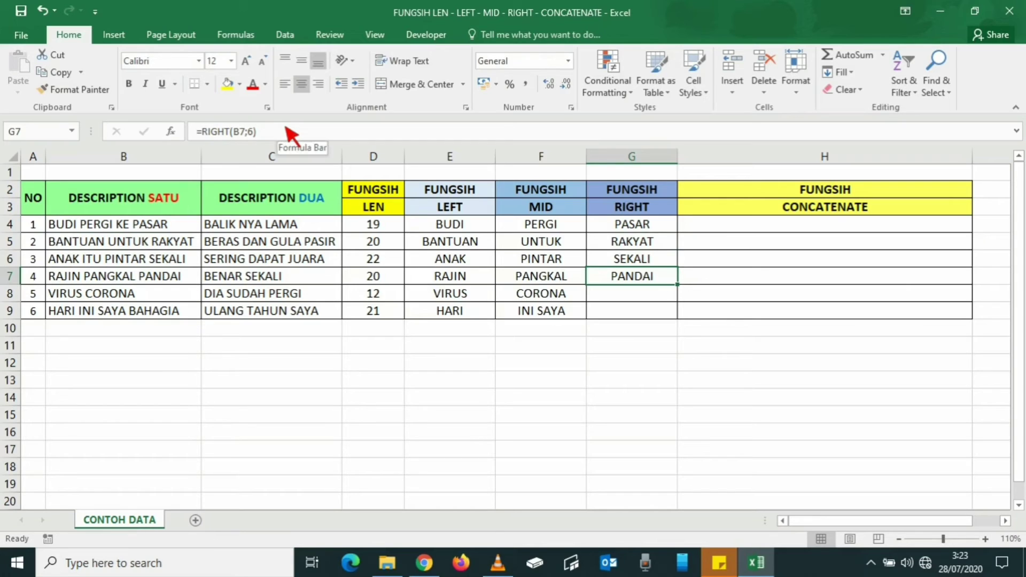
Step: Copy the RIGHT formula on into G8 and G9, with G8 giving CORONA
key(ctrl+c)
key(Down)
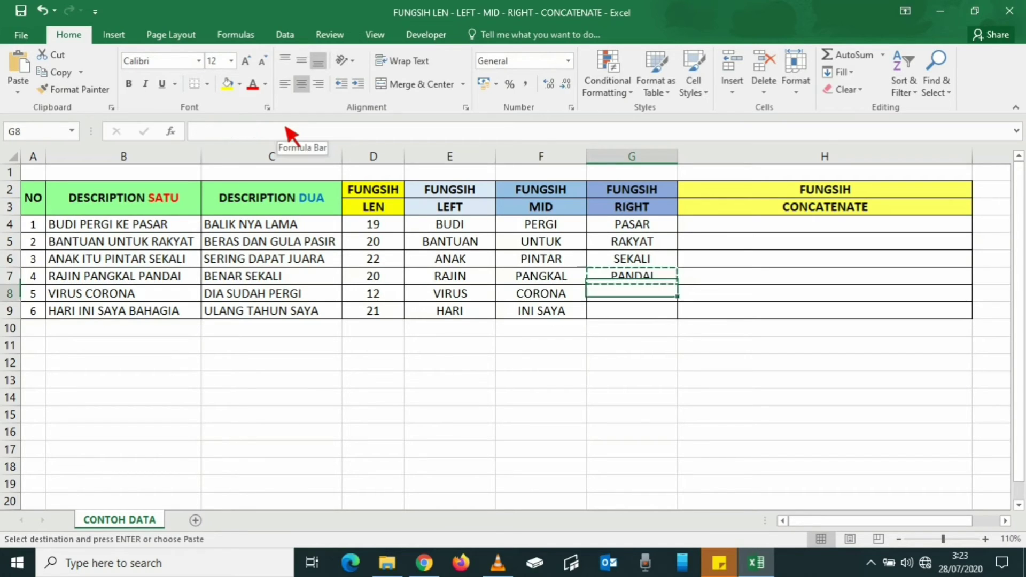
key(Return)
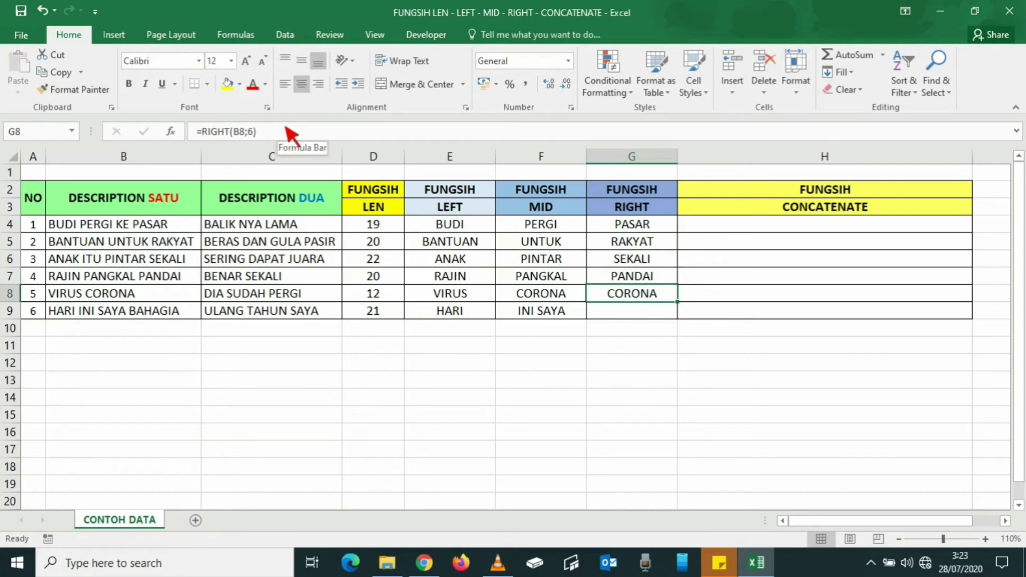
key(ctrl+c)
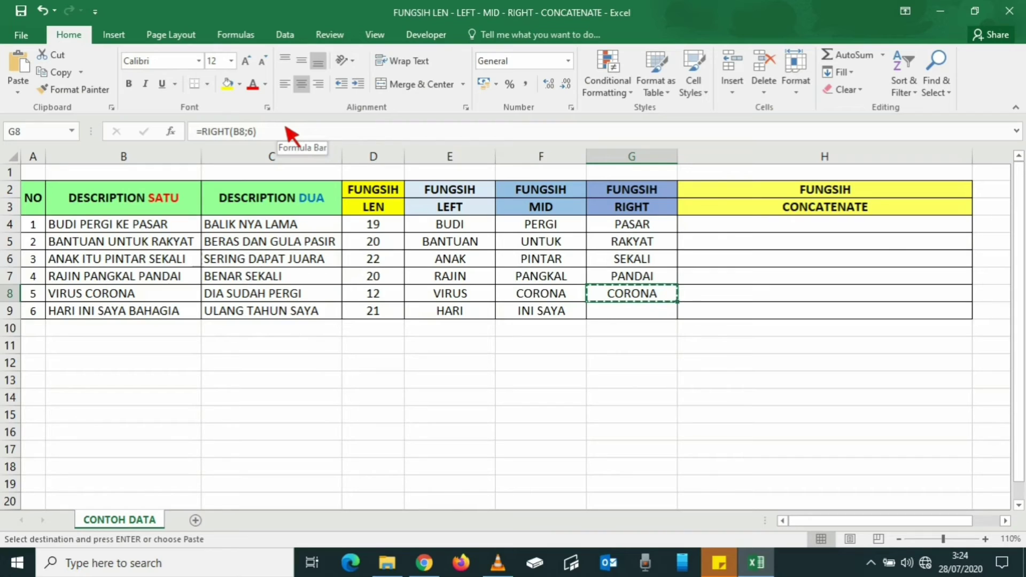
key(Down)
key(Return)
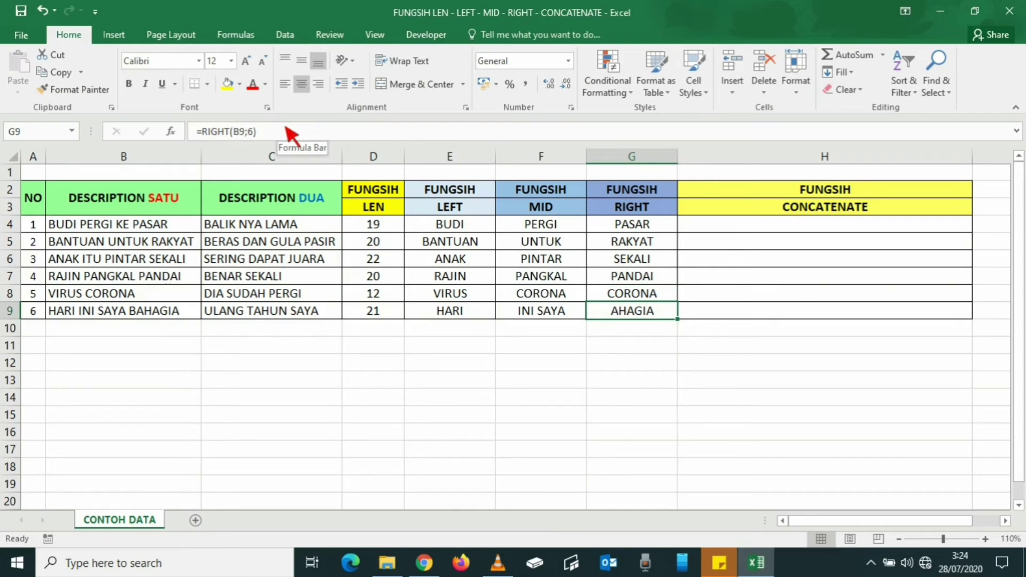
Step: Change G9's character count to 7 so it returns BAHAGIA
click(286, 128)
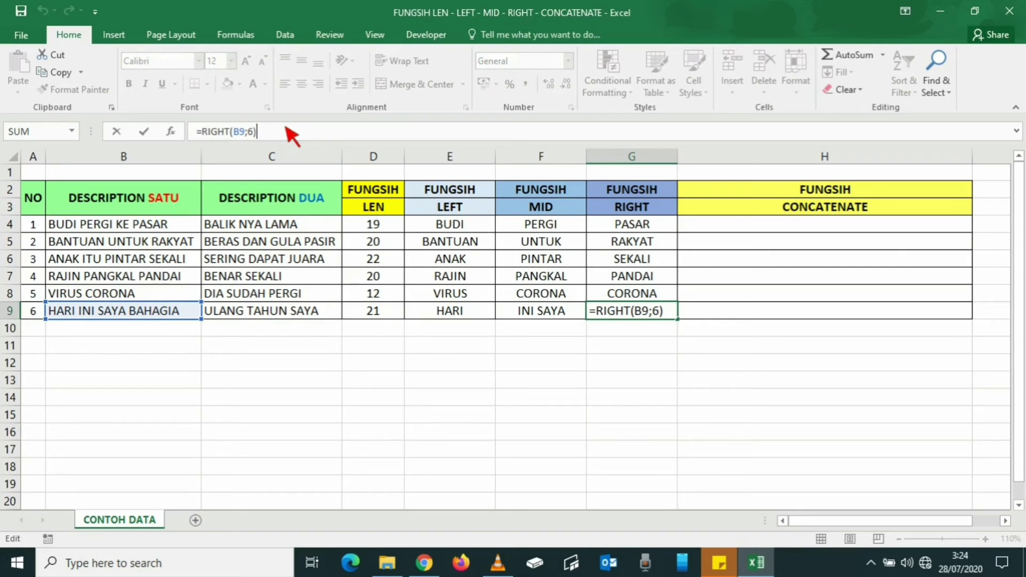
key(Left)
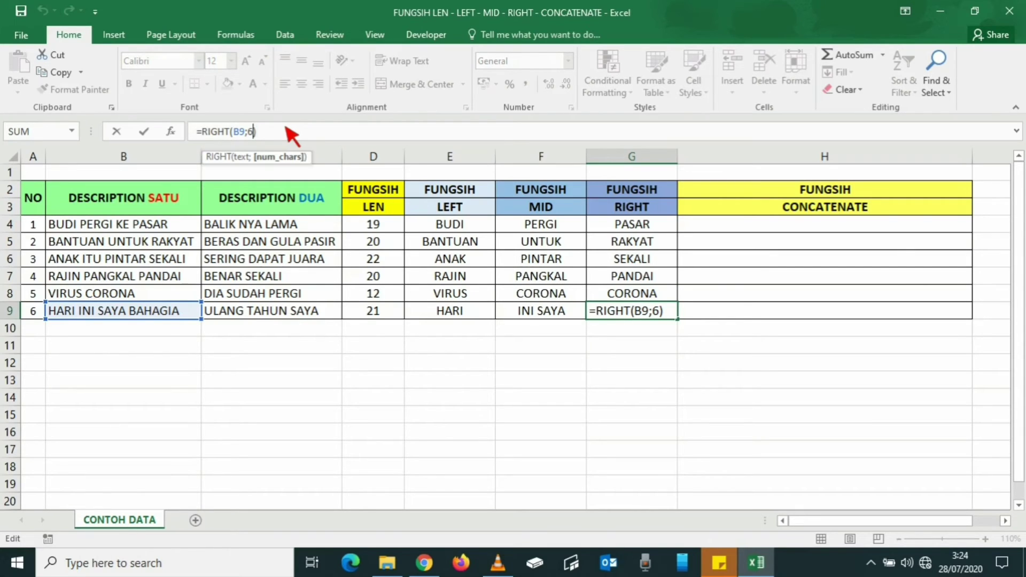
text(7)
key(Return)
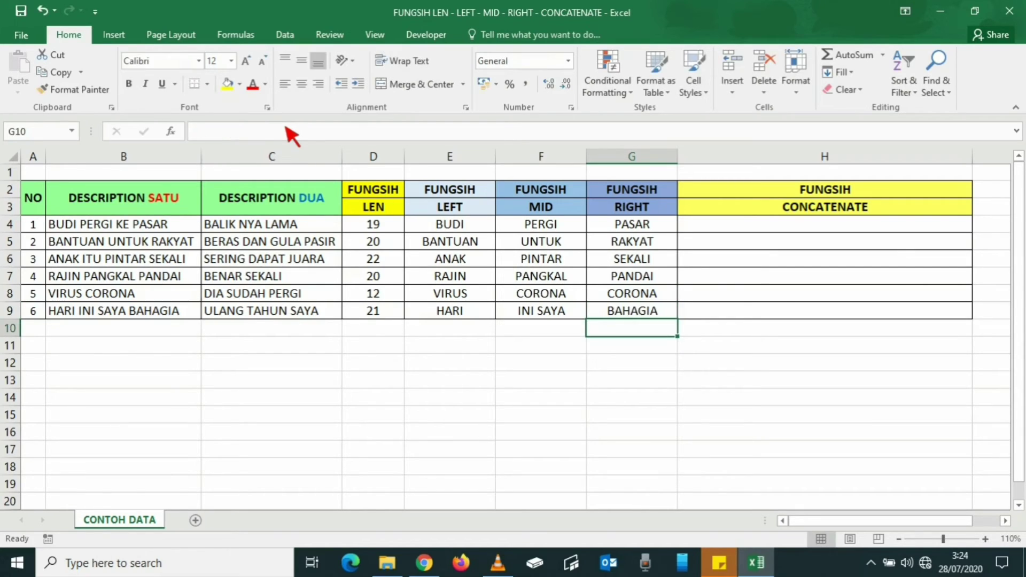
key(Up)
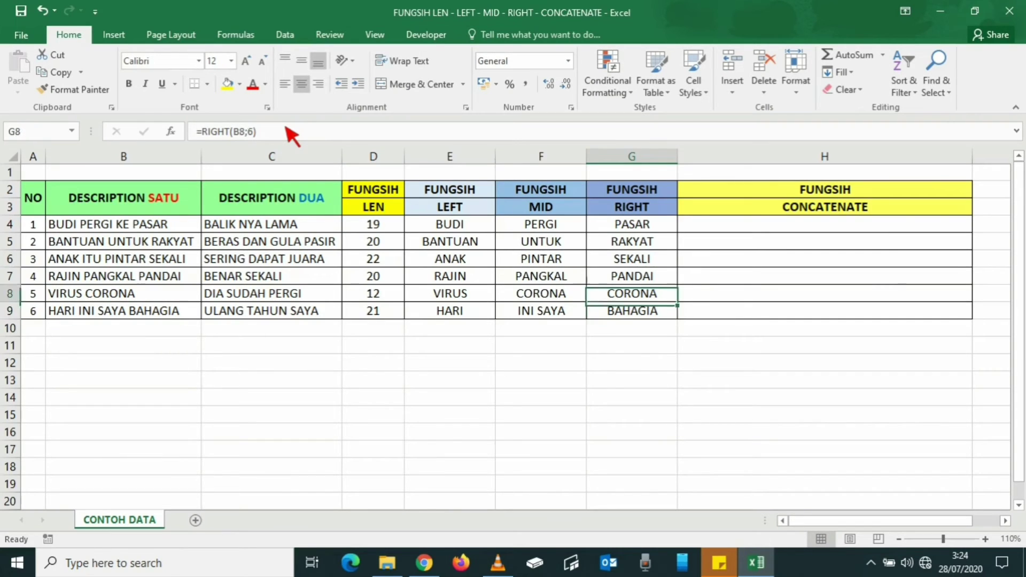
key(Up)
key(Up)
key(Up)
key(Left)
key(Left)
key(Left)
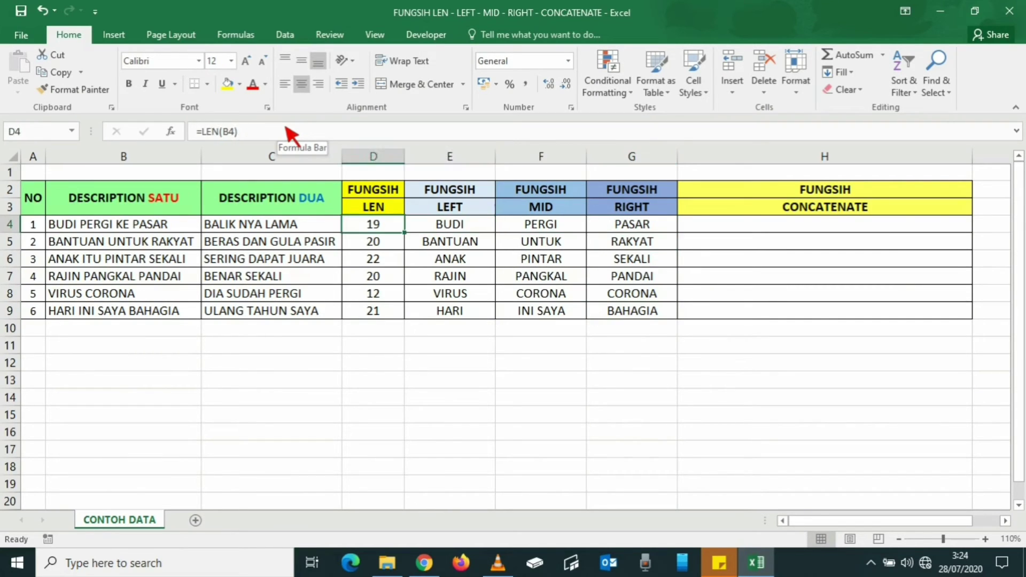
key(Right)
key(Right)
key(Right)
key(Right)
key(Left)
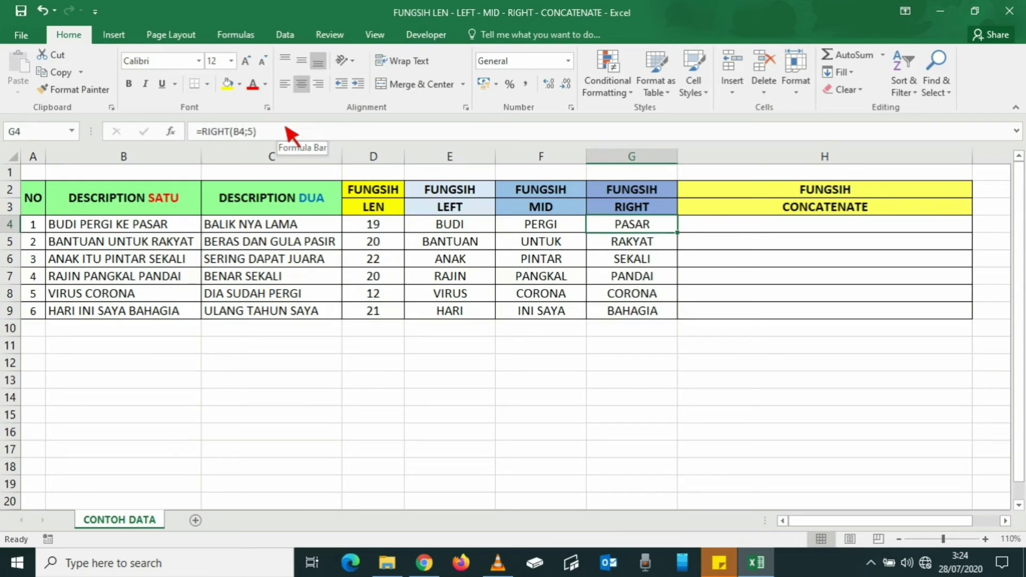
key(Down)
key(Down)
key(Down)
key(Down)
key(Down)
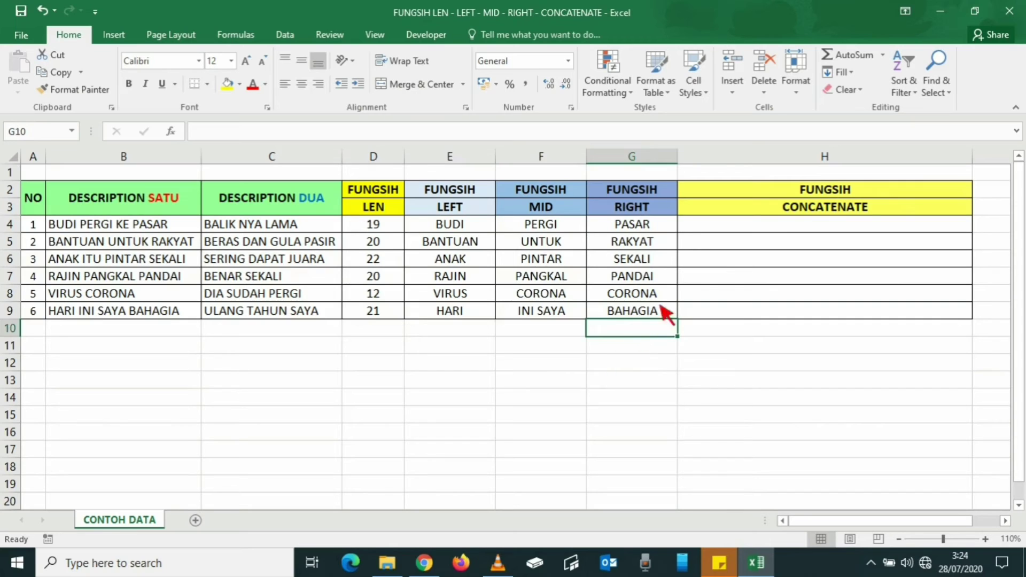
click(736, 232)
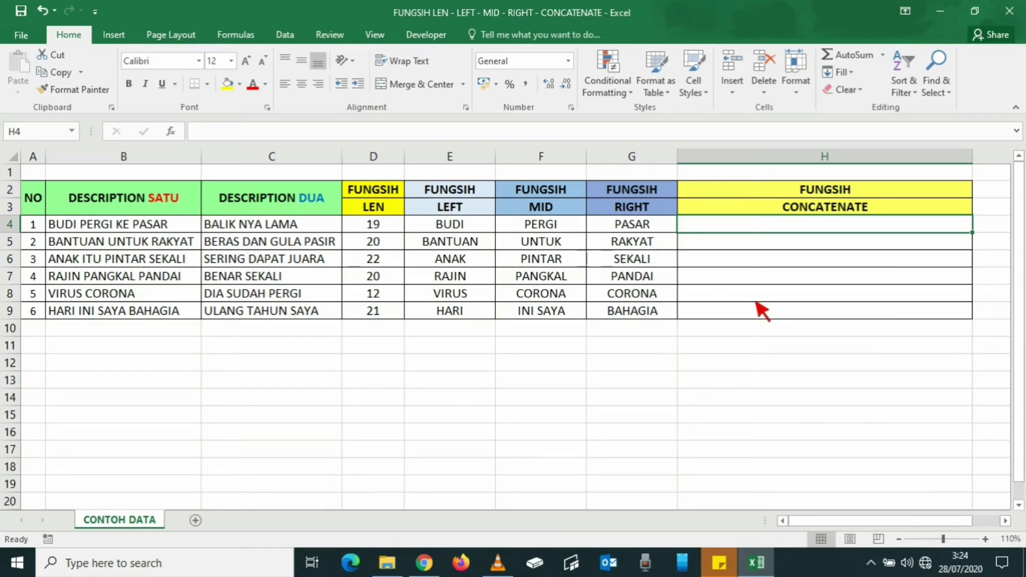
Step: Go over the DESCRIPTION SATU and DESCRIPTION DUA headers and their descriptions in rows 4–9
click(134, 200)
click(277, 209)
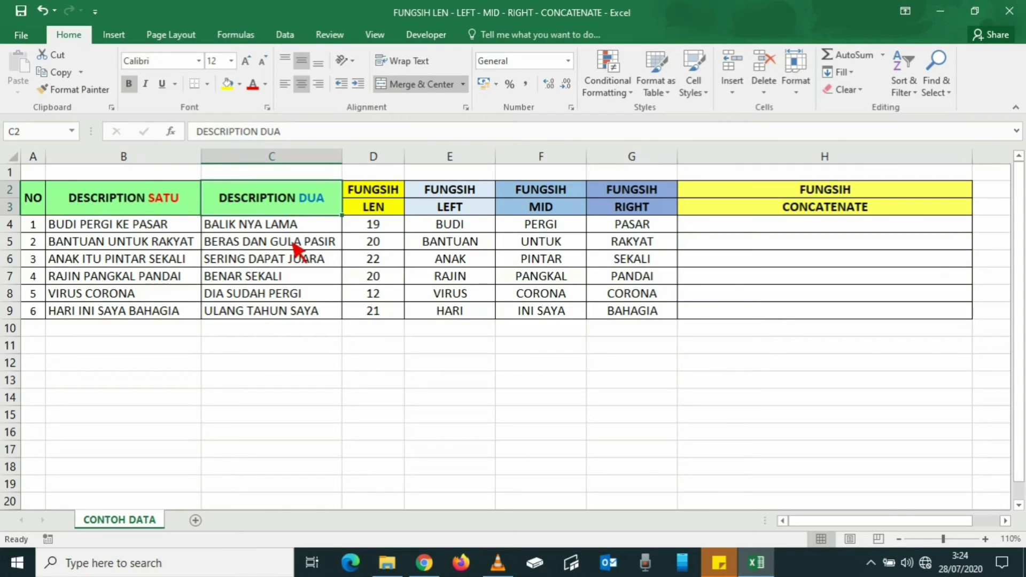
click(154, 229)
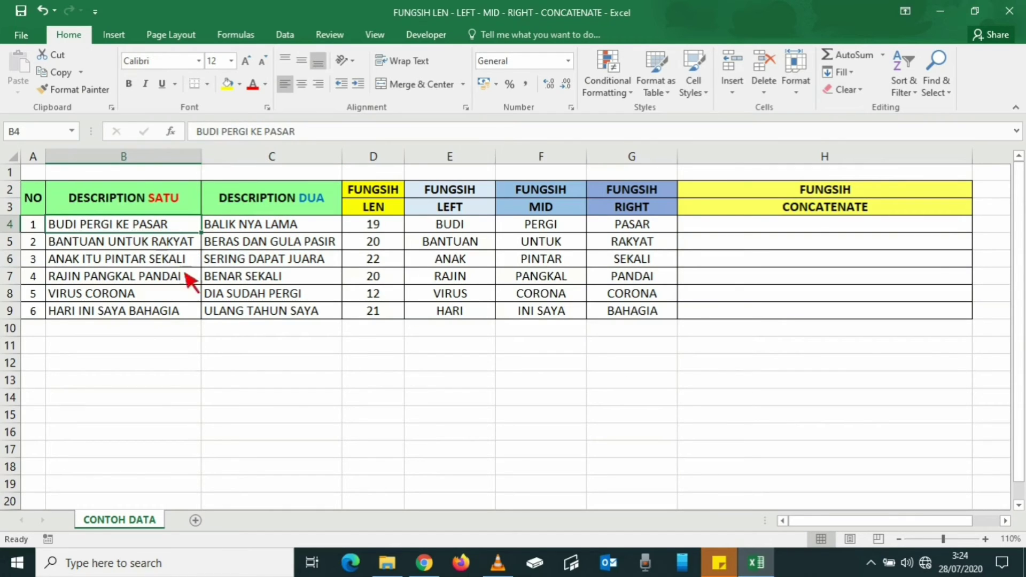
click(261, 228)
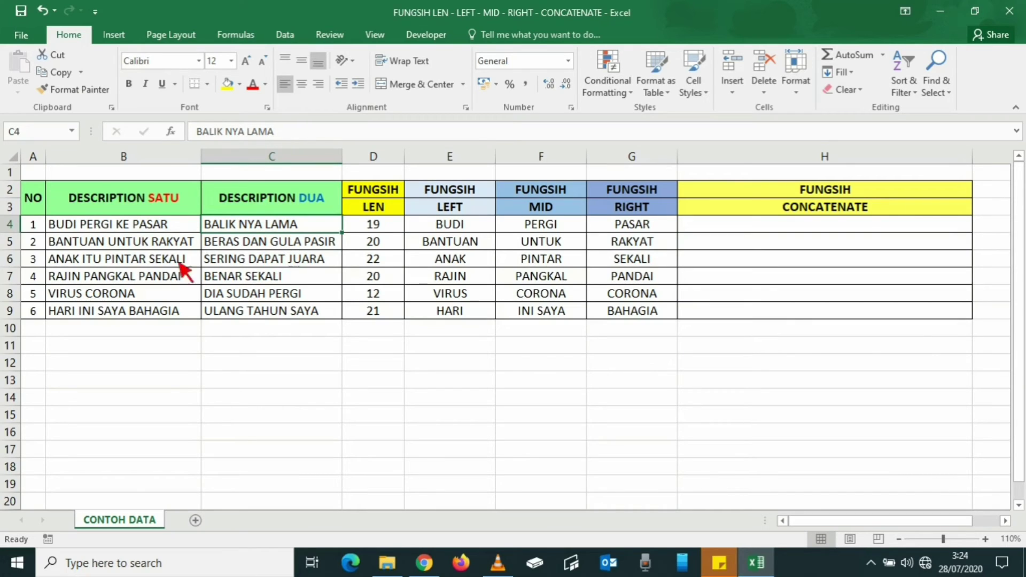
click(143, 244)
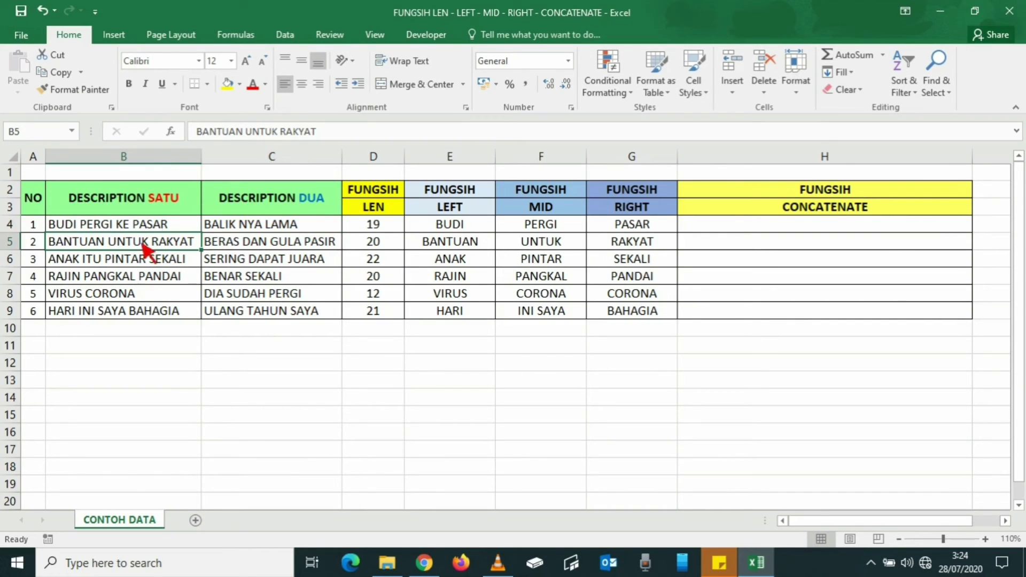
click(232, 246)
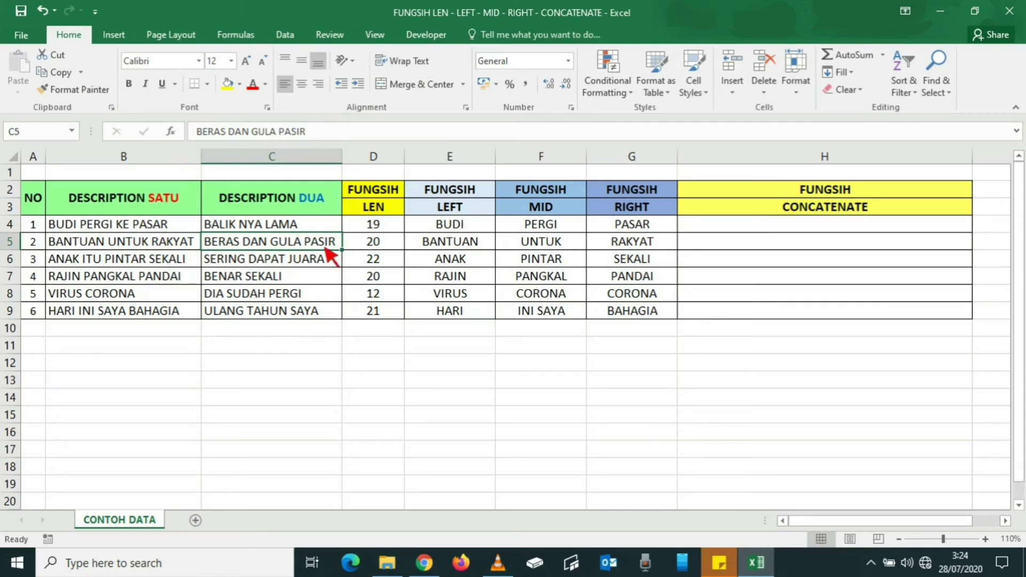
click(141, 261)
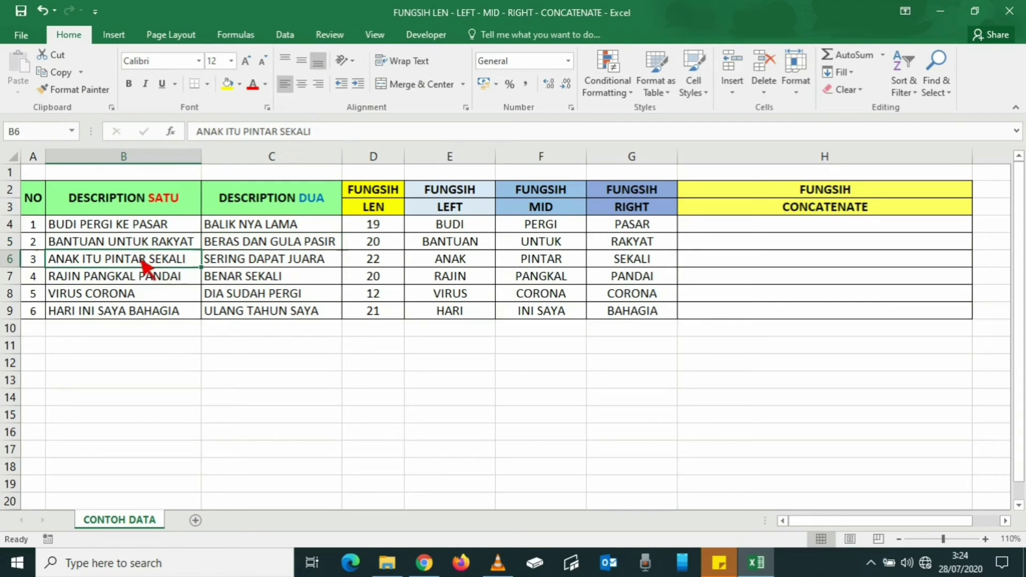
click(250, 265)
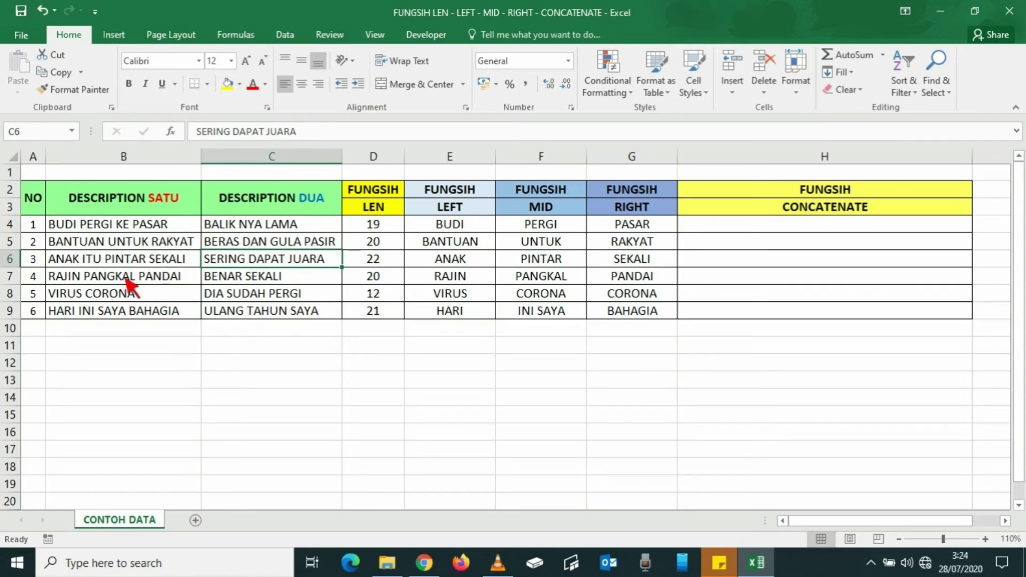
drag(131, 278, 243, 313)
click(244, 334)
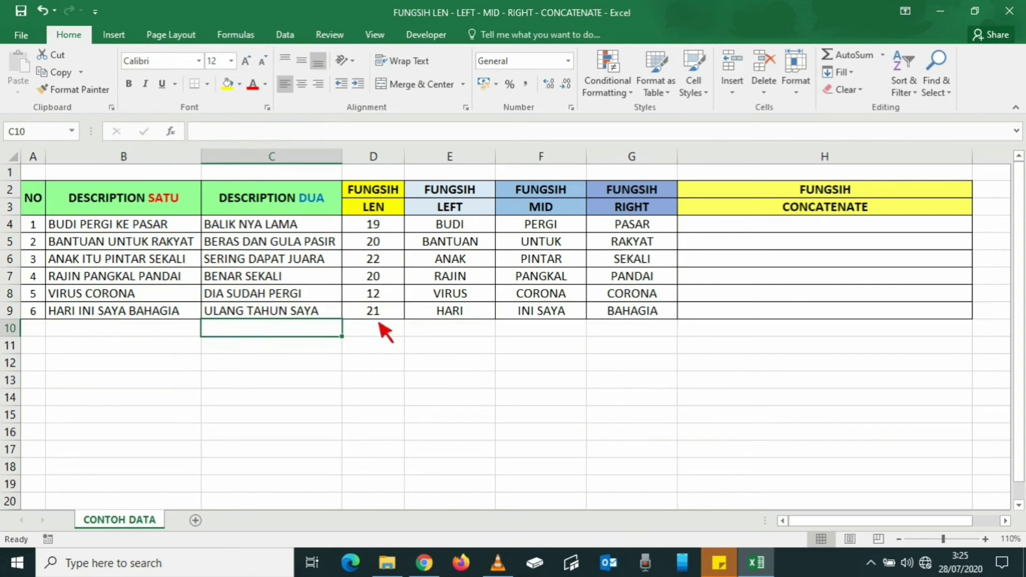
Step: Compare the two row 4 descriptions in B4 and C4, then select H4
click(113, 226)
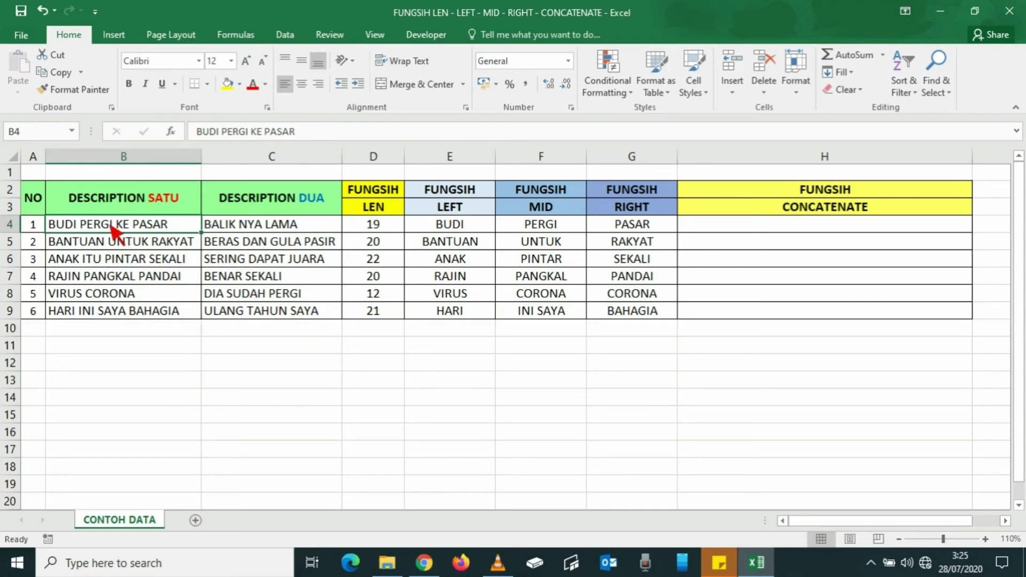
click(243, 228)
click(161, 211)
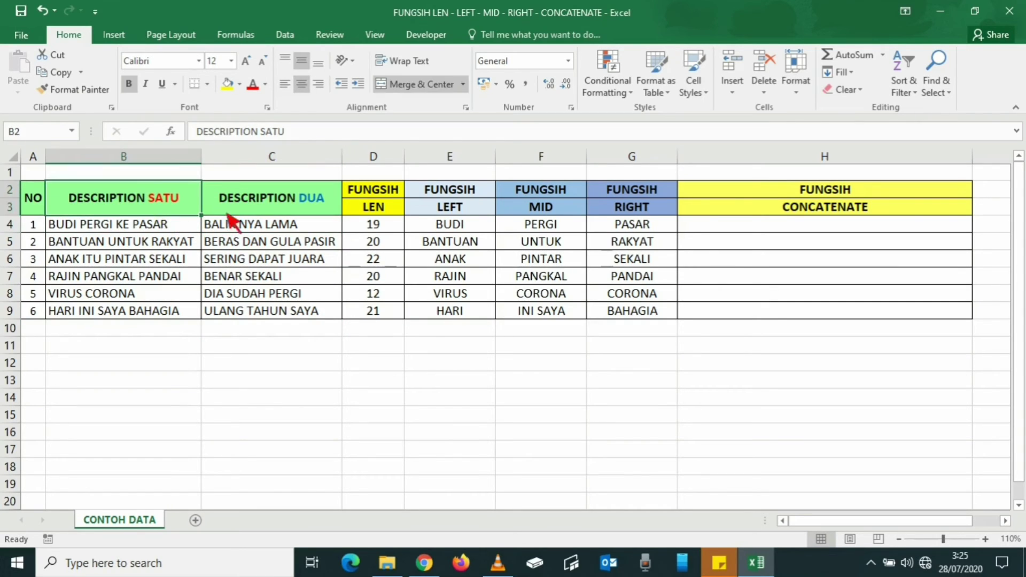
click(262, 212)
click(261, 226)
click(161, 227)
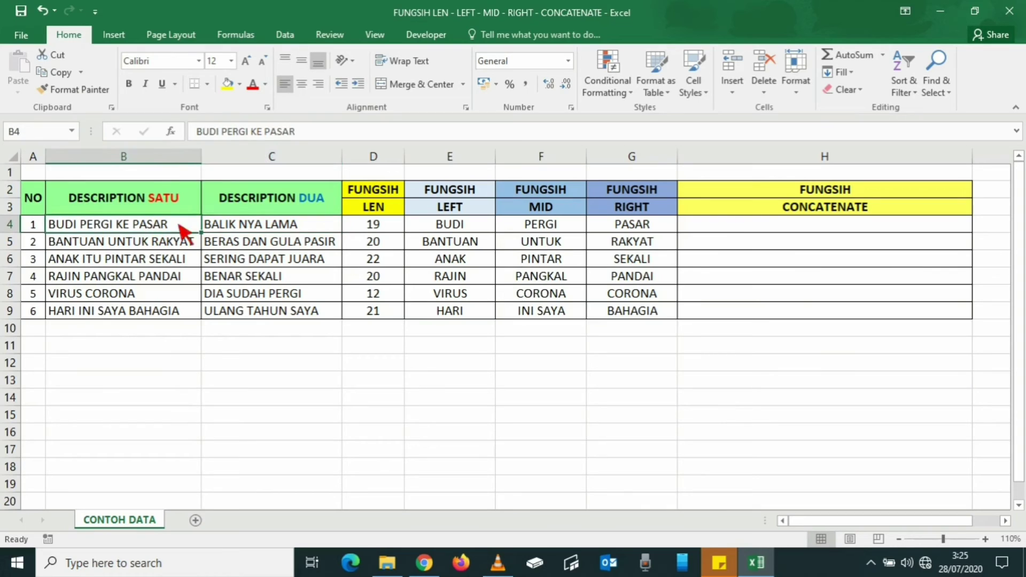
click(224, 229)
click(195, 227)
click(227, 228)
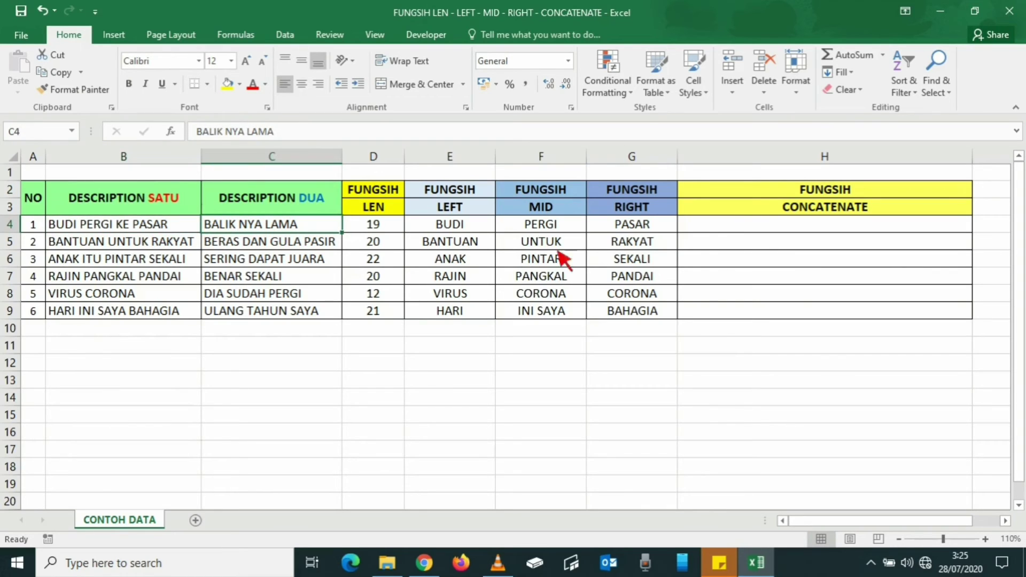
click(739, 227)
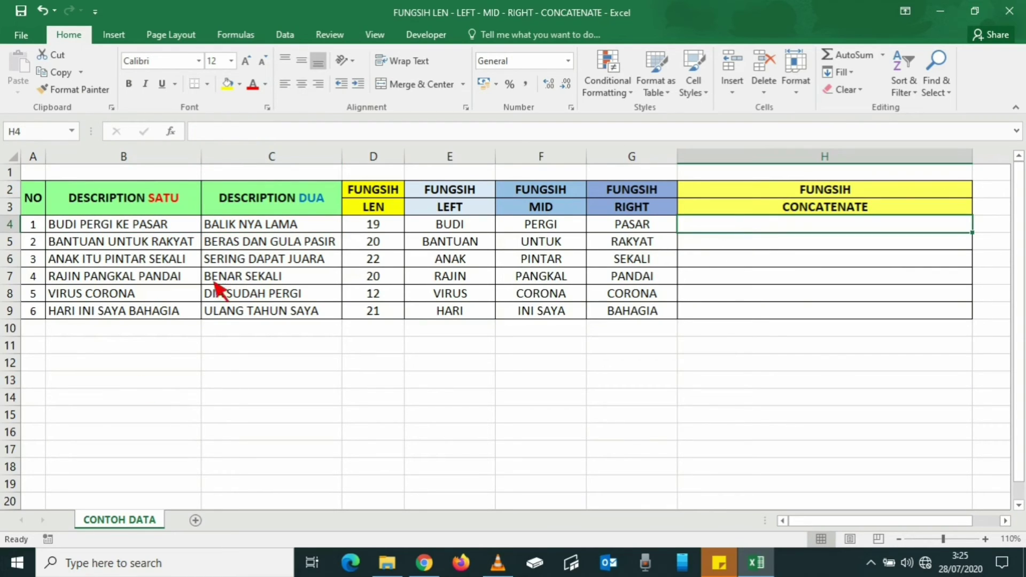
Step: Enter =CONCATENATE(B4;" ";C4) in H4, joining B4 and C4 with a space
text(=)
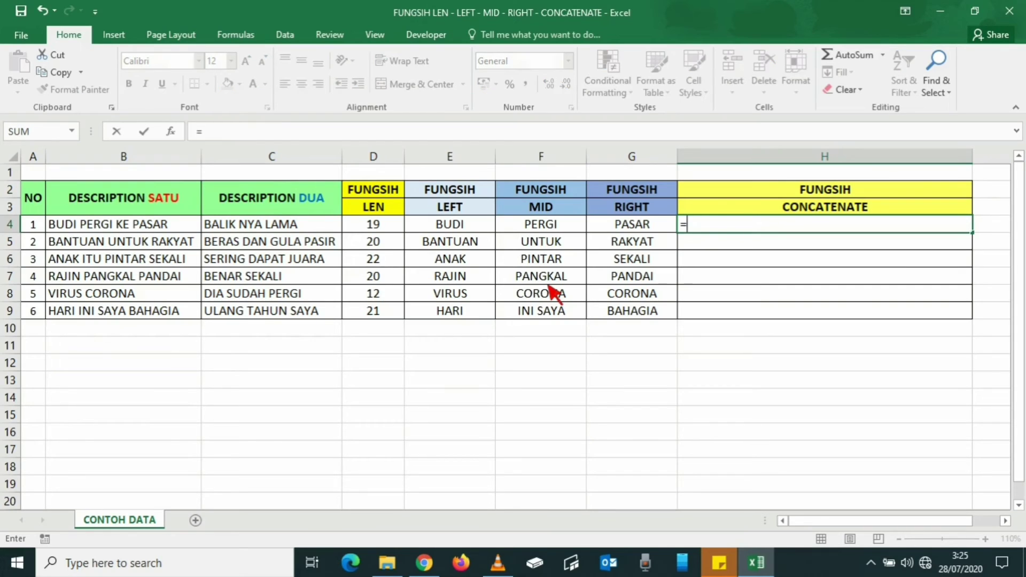
text(CONC)
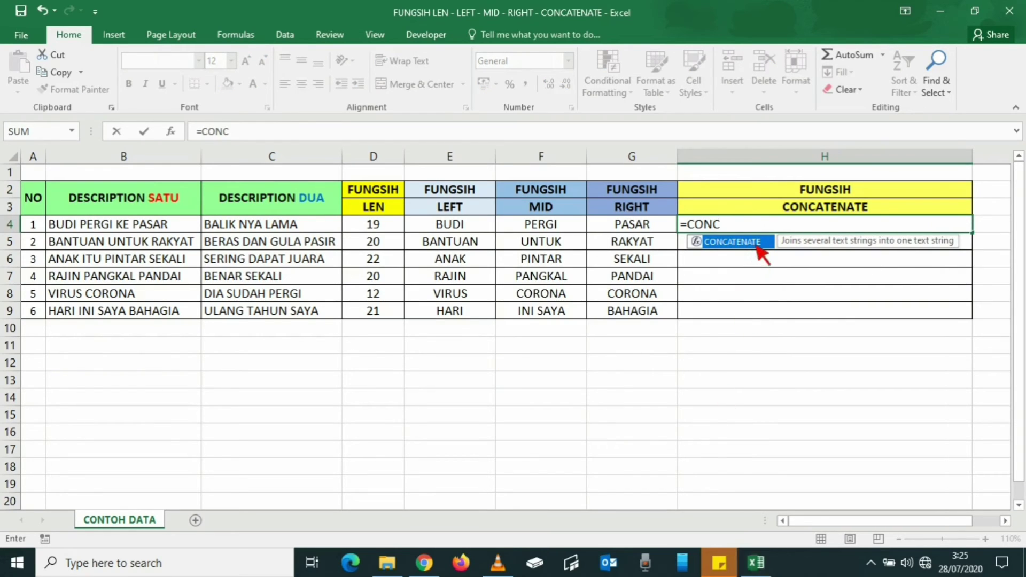
double_click(757, 244)
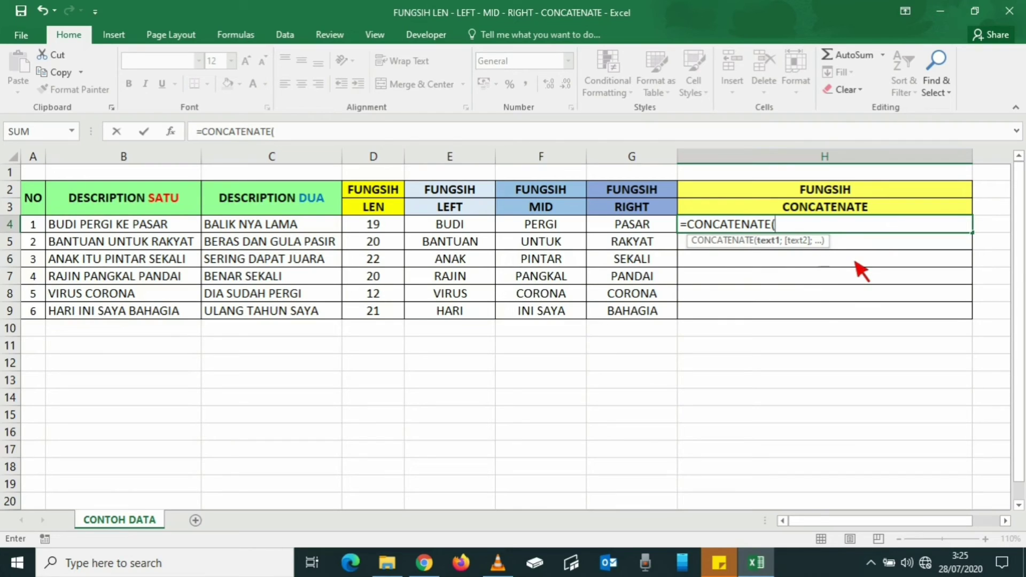
click(340, 135)
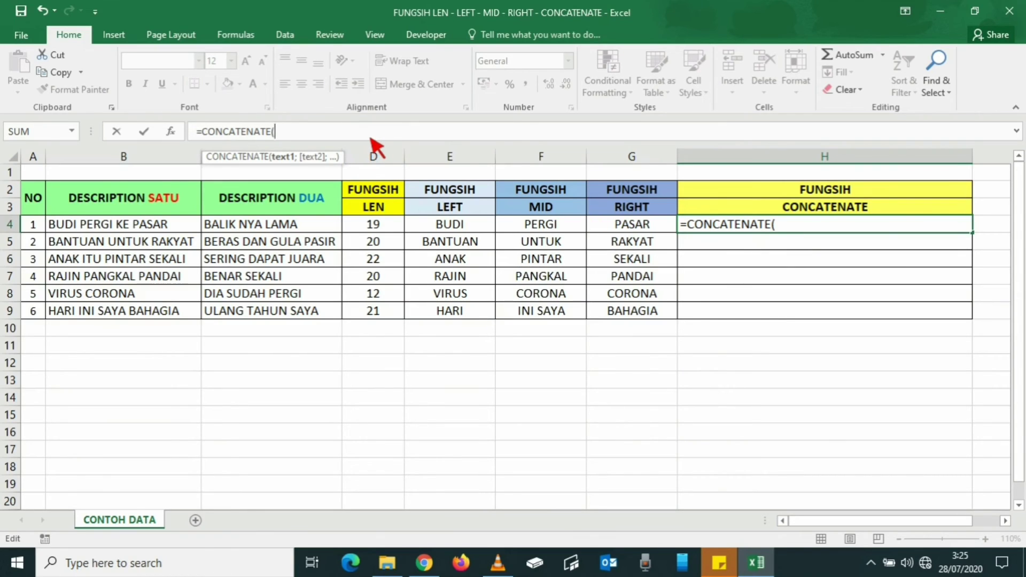
key(BackSpace)
text(()
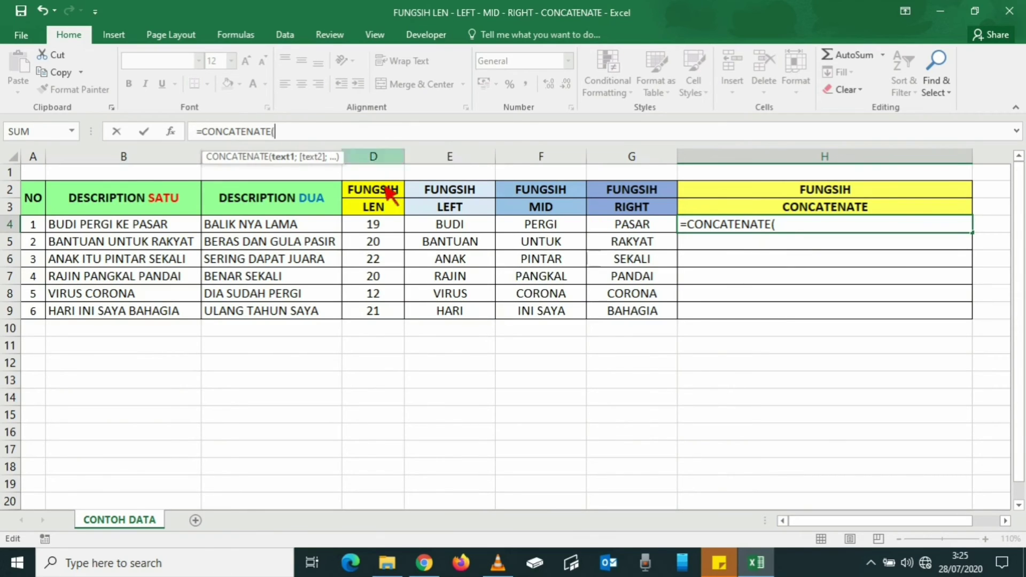
click(176, 224)
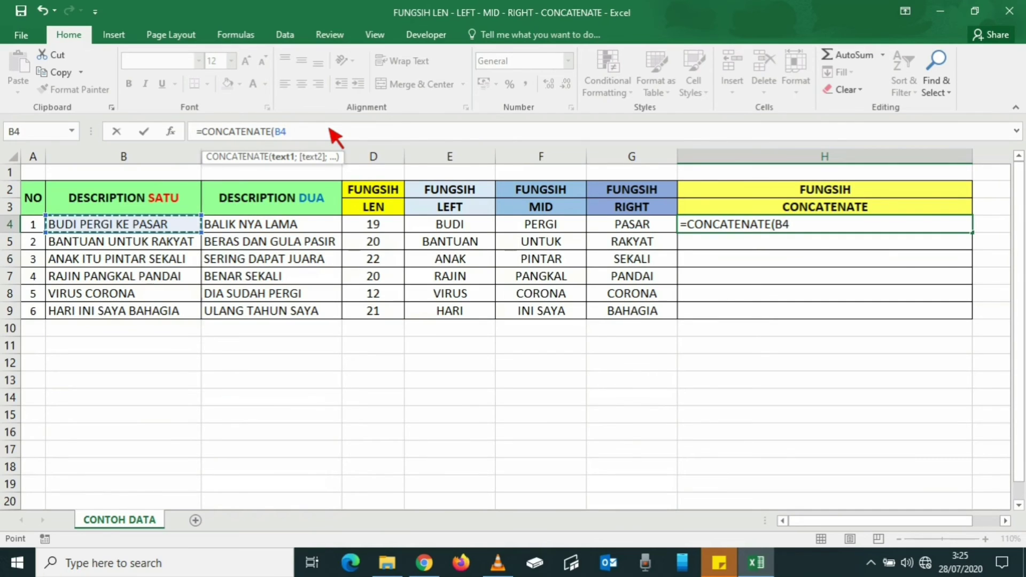
text(;)
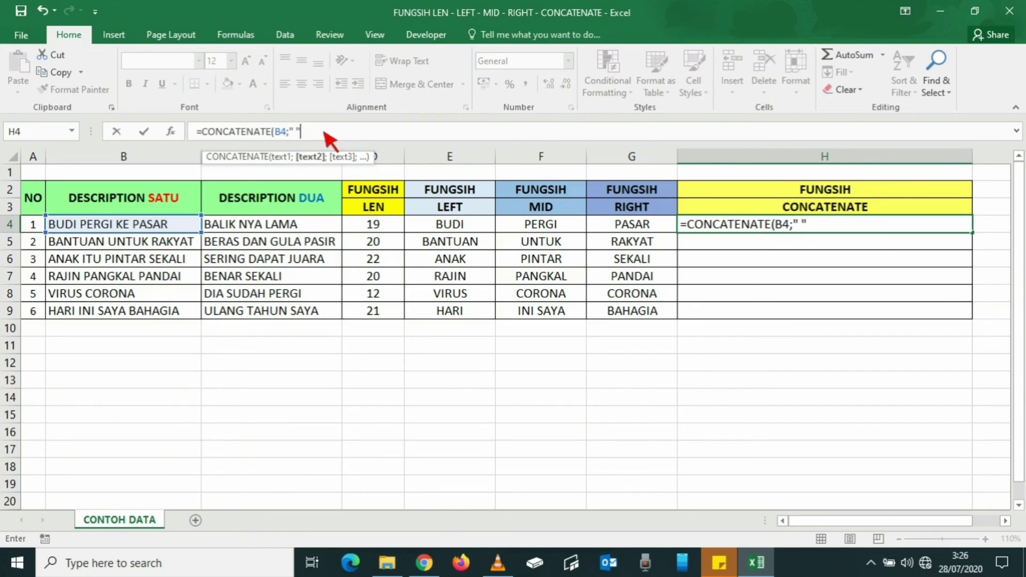
text(;)
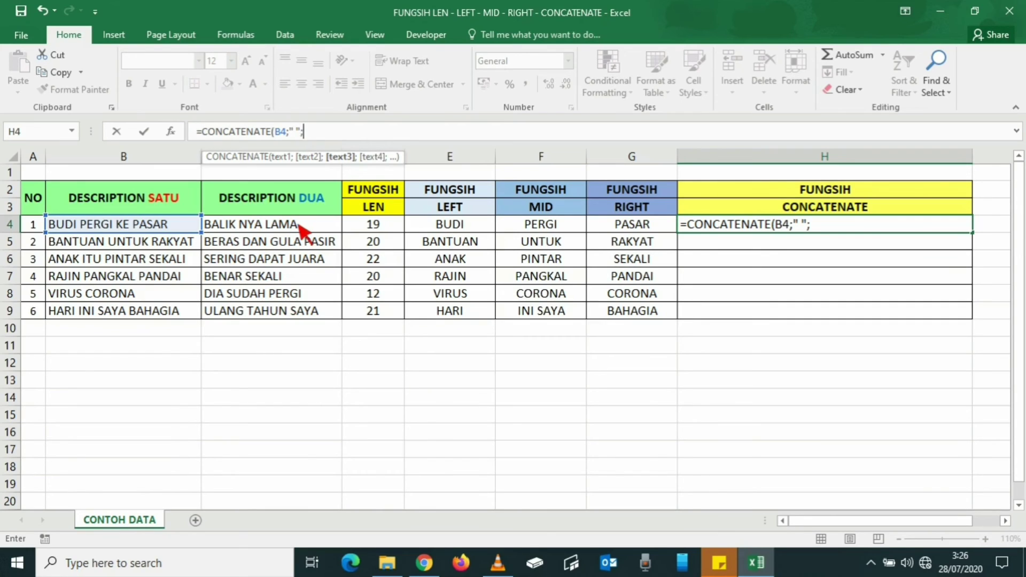
click(294, 231)
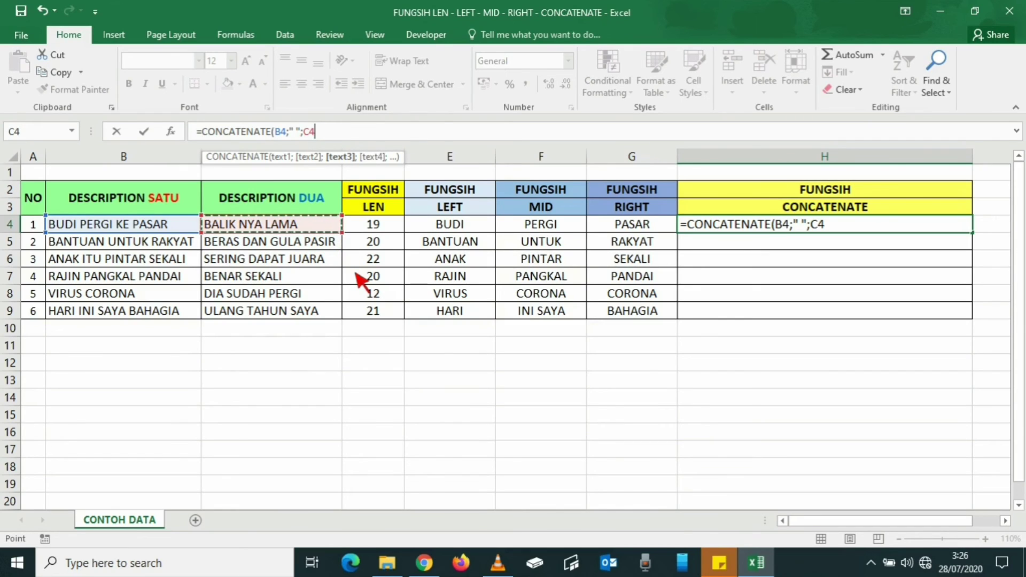
key(Return)
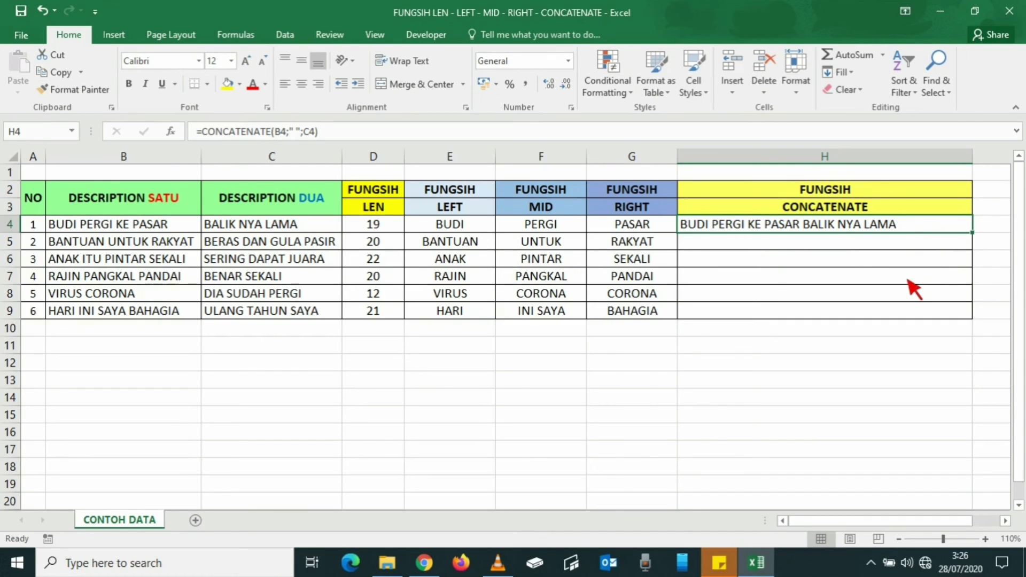
key(ctrl+c)
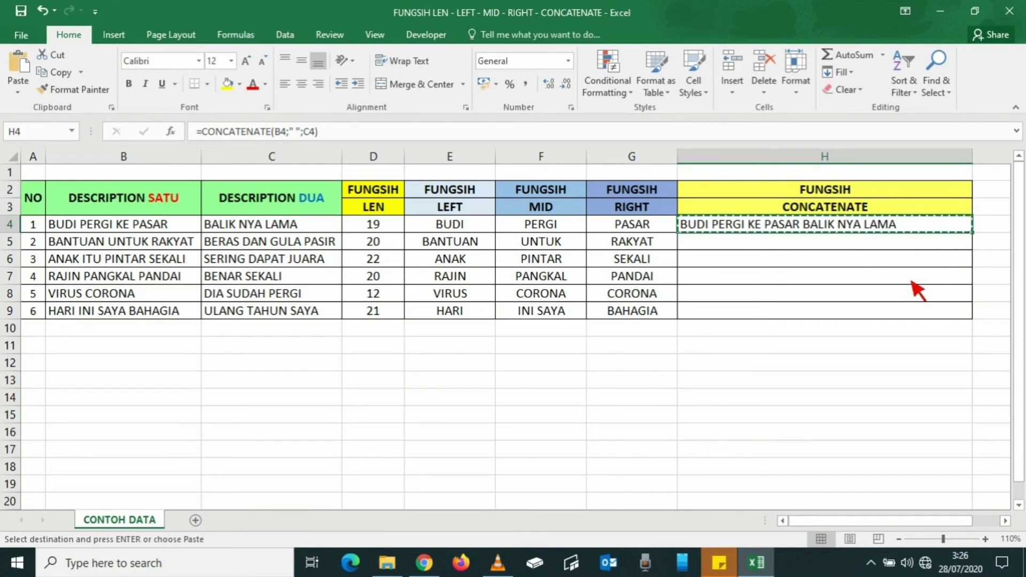
key(Down)
key(shift+Down)
key(shift+Down)
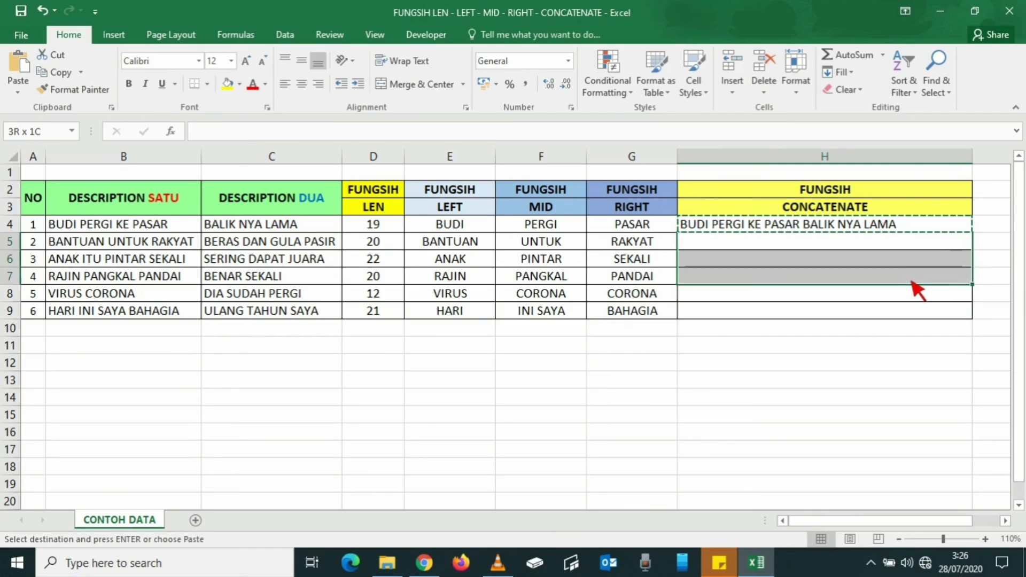
key(shift+Down)
key(shift+Down)
key(Return)
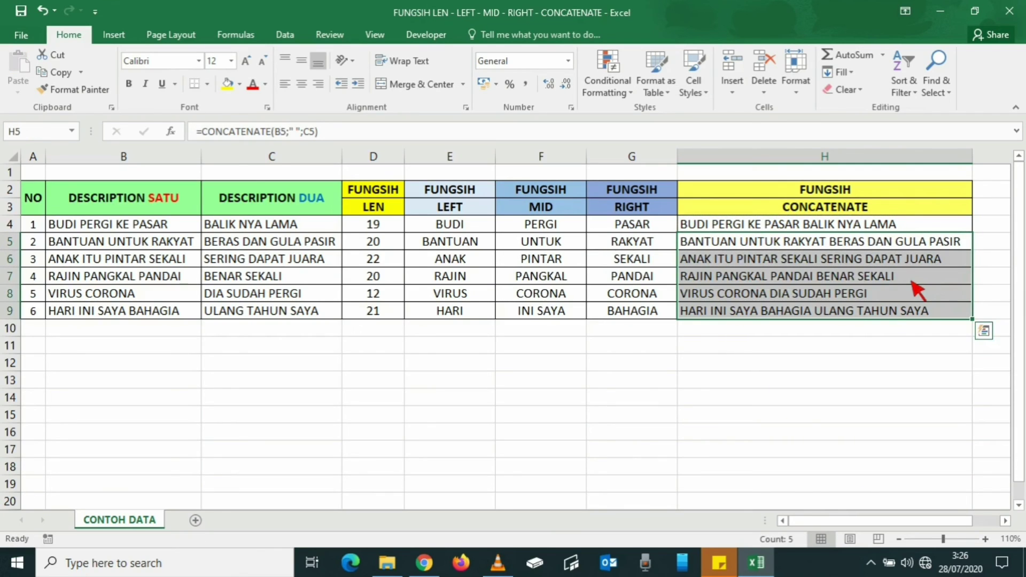
click(798, 402)
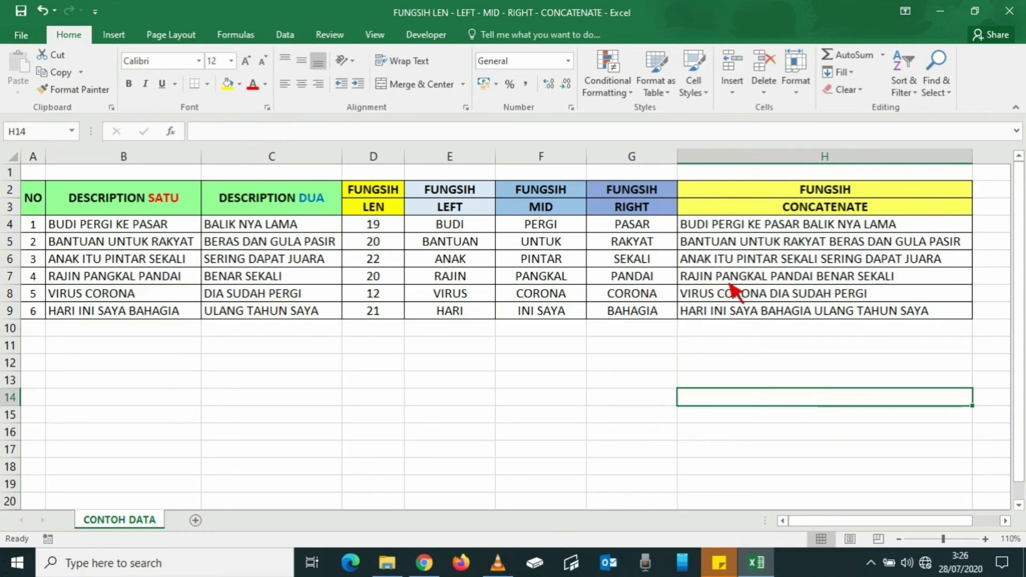
click(790, 258)
click(810, 310)
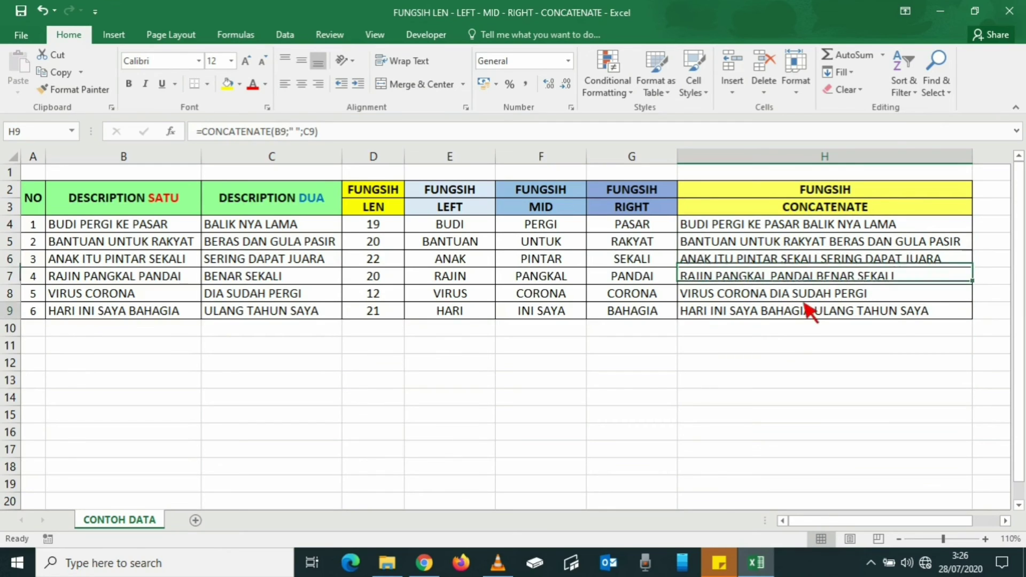
click(809, 331)
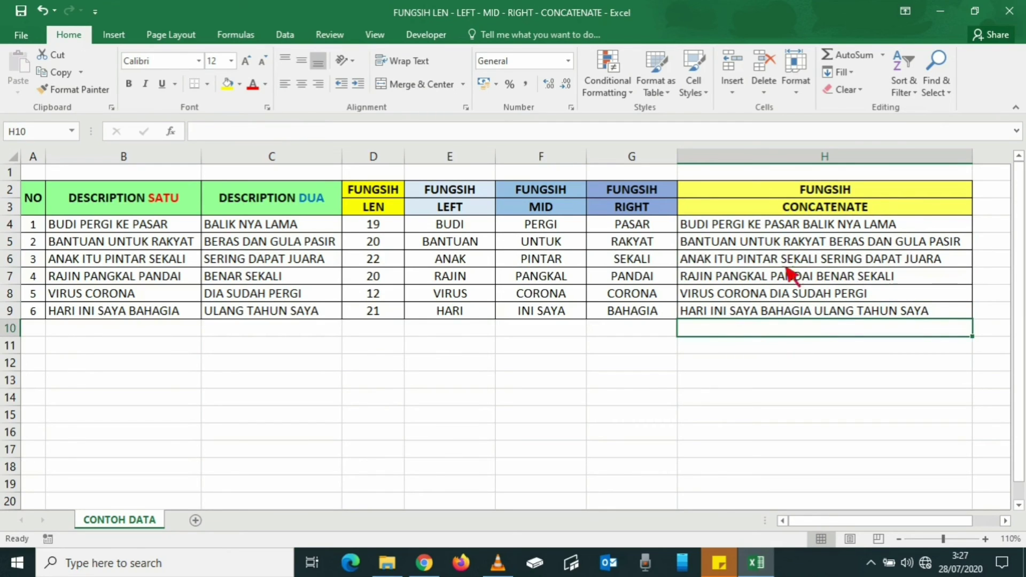
click(797, 227)
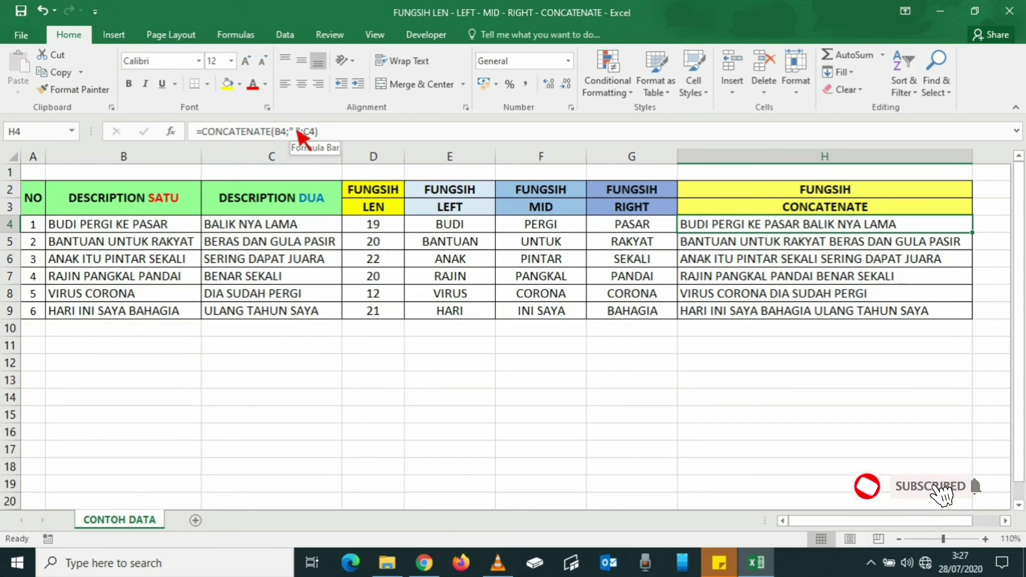
click(298, 132)
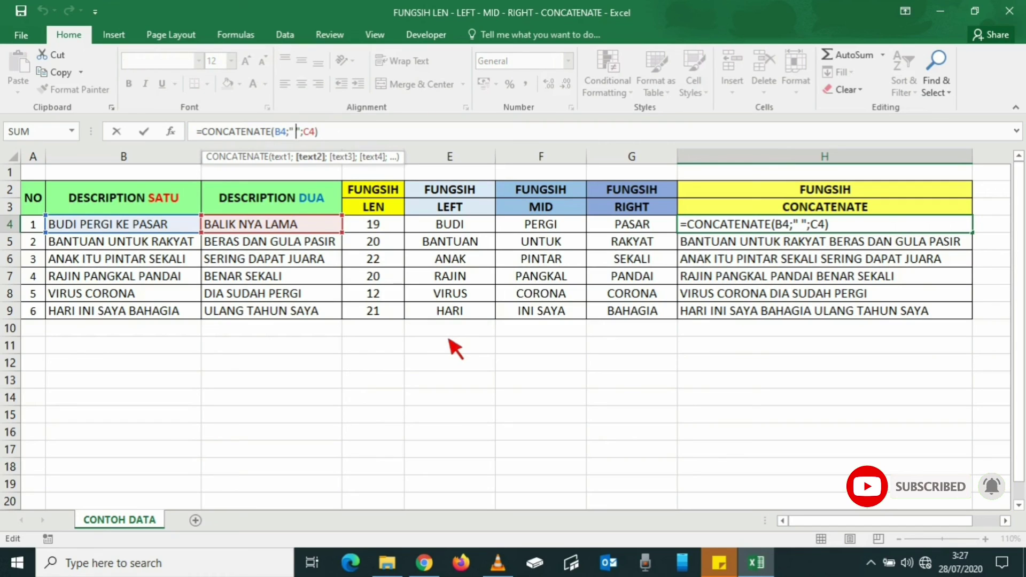
key(Left)
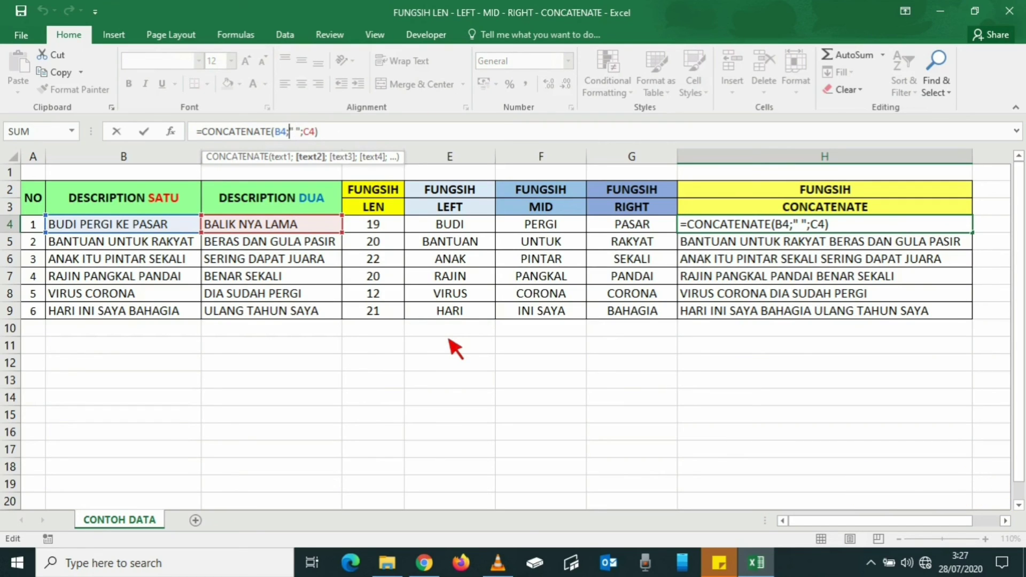
key(Return)
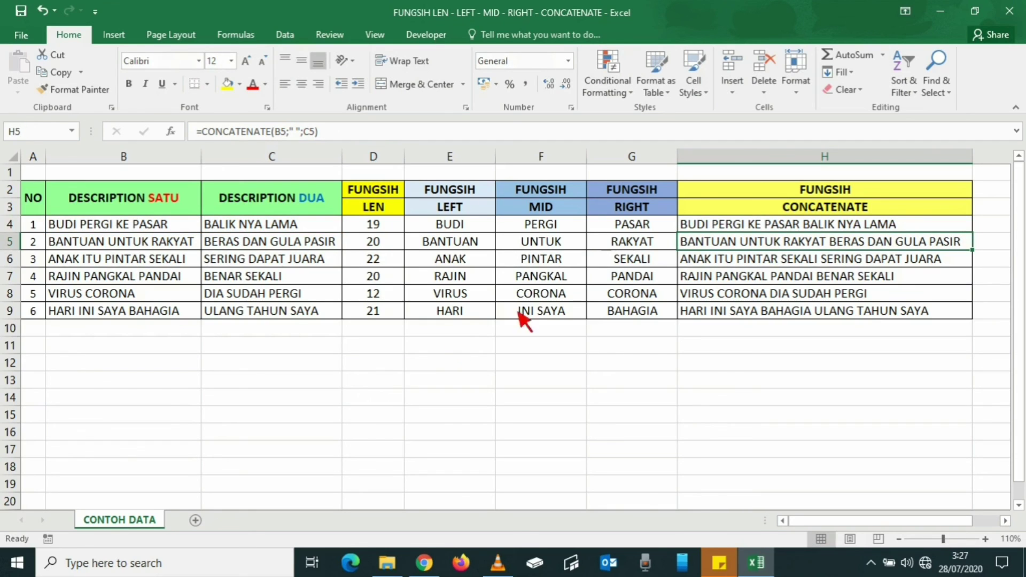
click(770, 225)
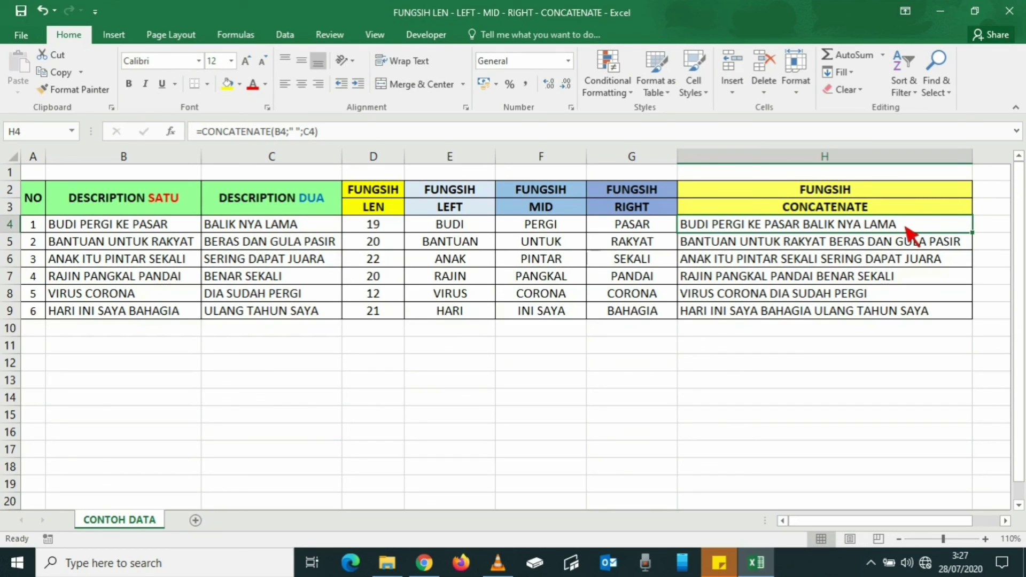
click(837, 236)
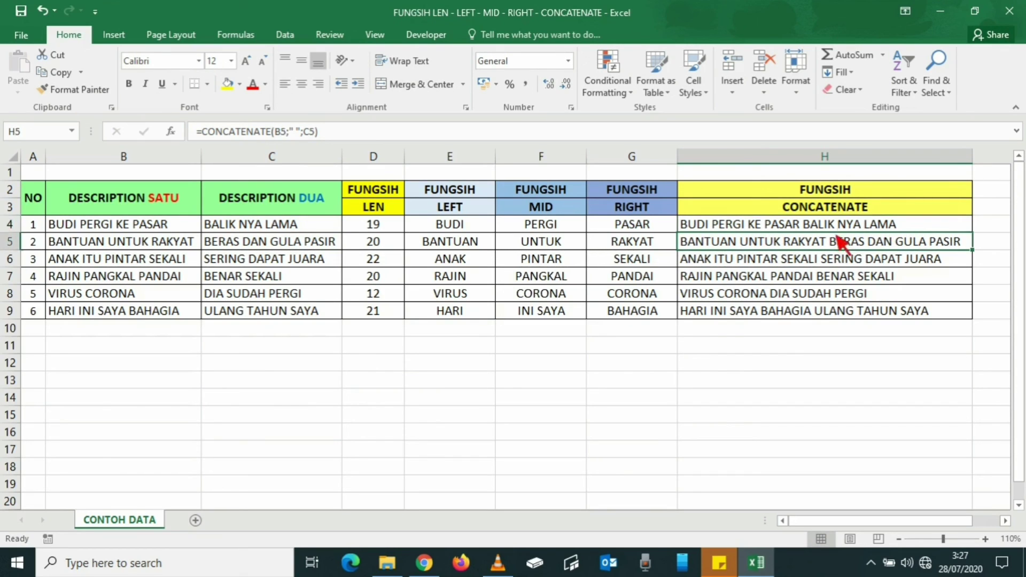
drag(844, 224, 877, 313)
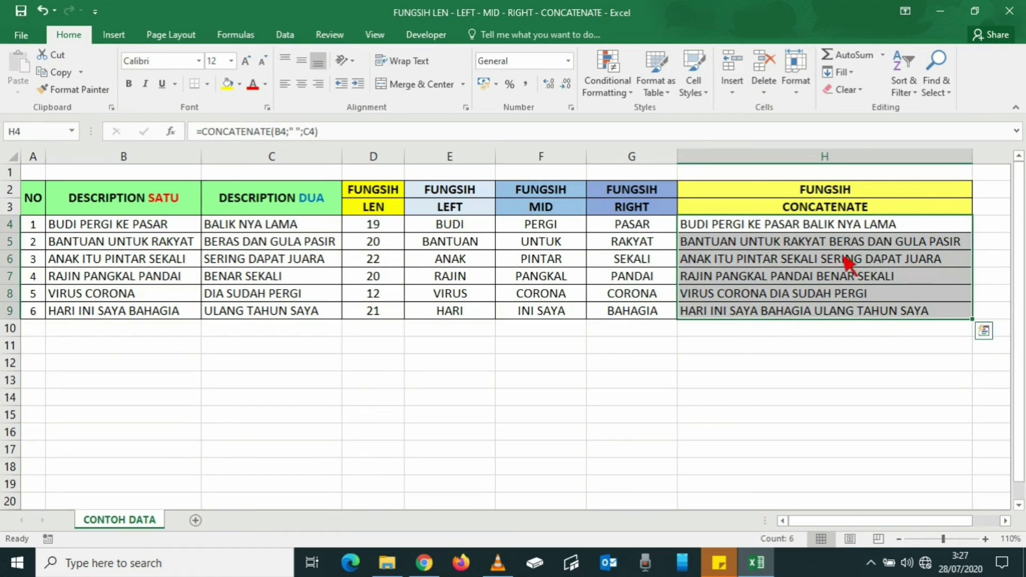
click(815, 227)
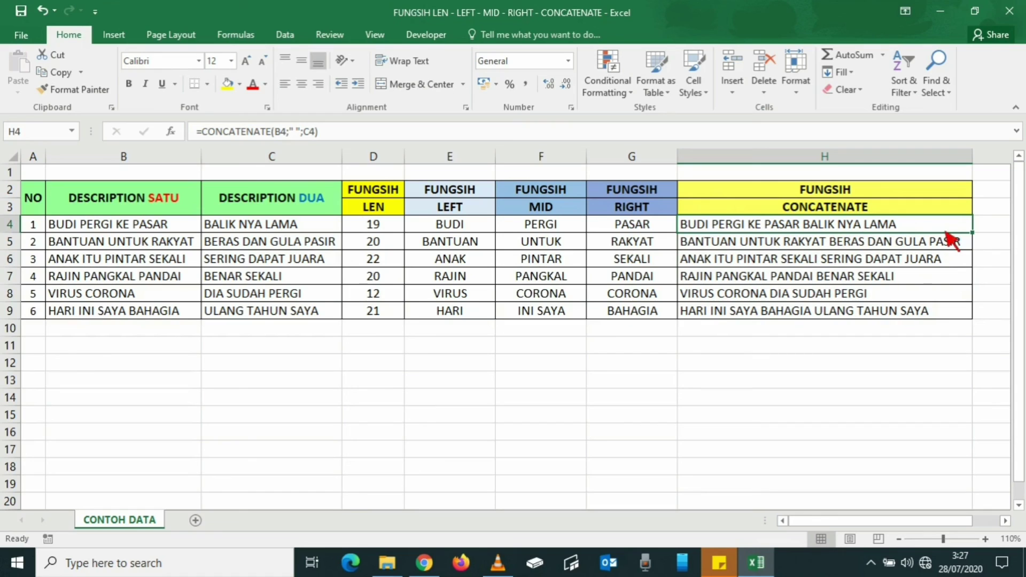
Step: Change H4's separator to " - ", making =CONCATENATE(B4;" - ";C4)
click(294, 131)
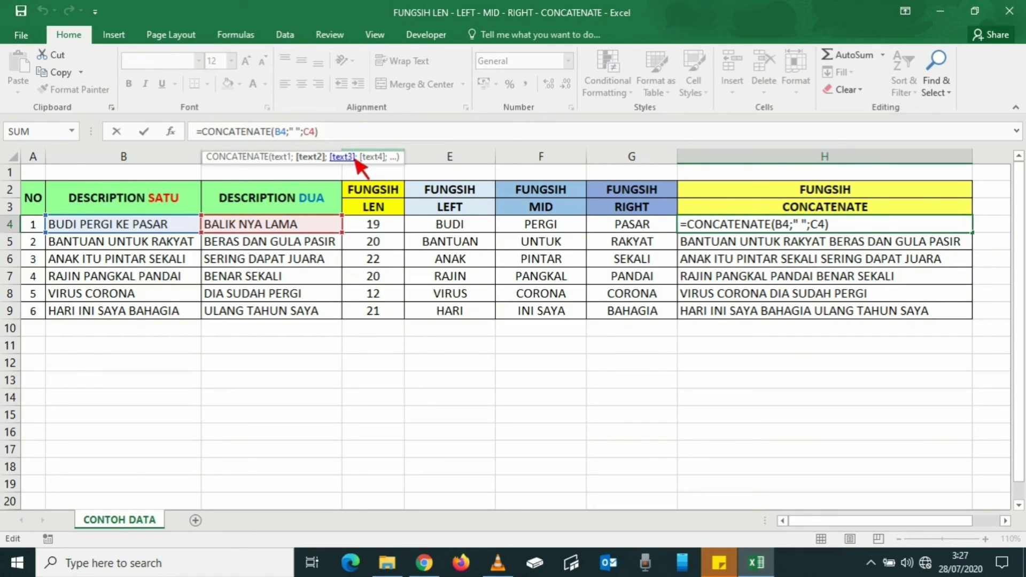
text(-)
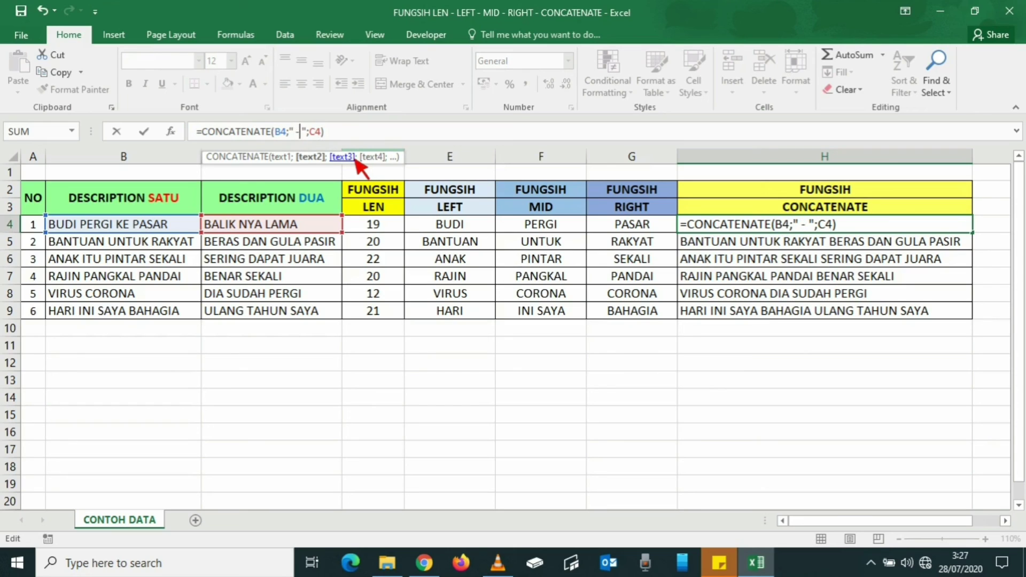
key(Return)
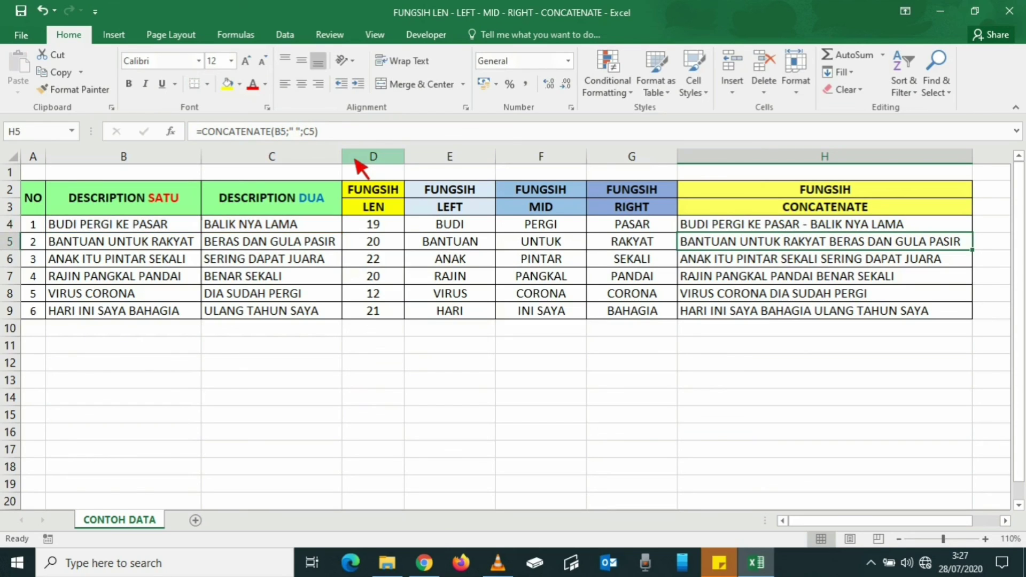
Step: Copy the hyphen-separated CONCATENATE formula from H4 into H5:H9
key(Up)
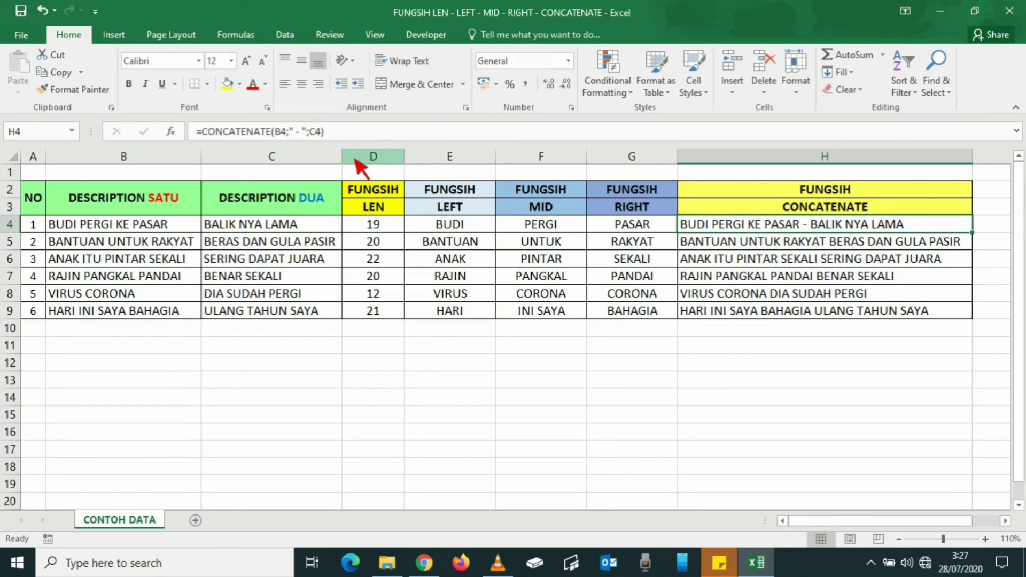
key(ctrl+c)
key(Down)
key(shift+Down)
key(shift+Down)
key(shift+Down)
key(Return)
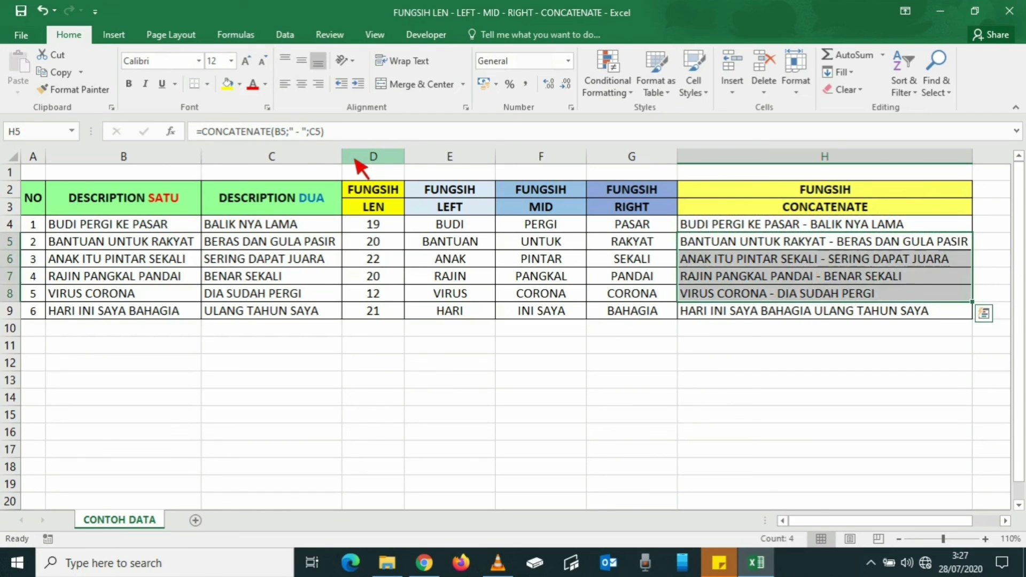
key(Down)
key(Down)
key(Down)
key(Down)
key(ctrl+v)
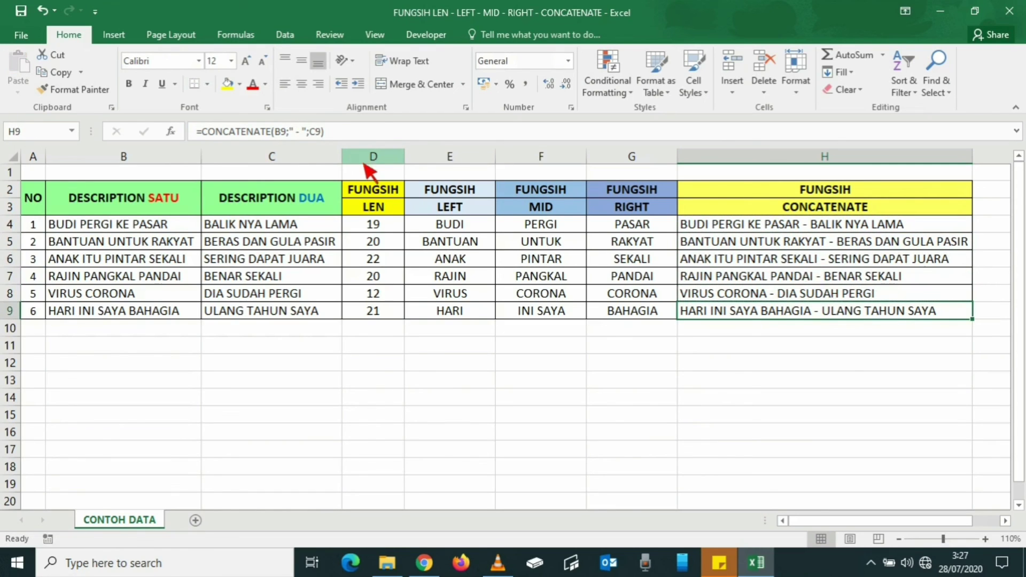
click(846, 363)
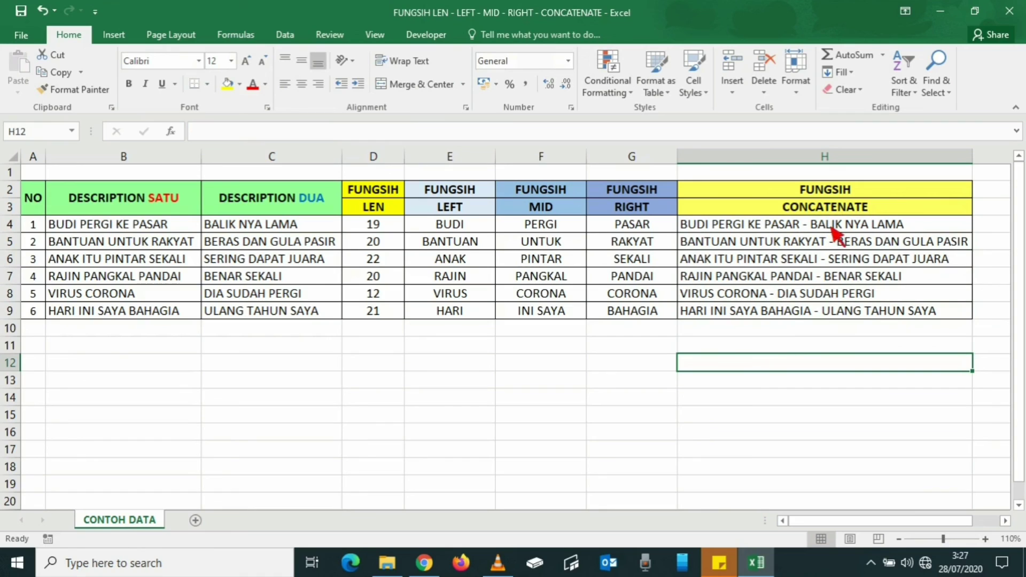
click(888, 226)
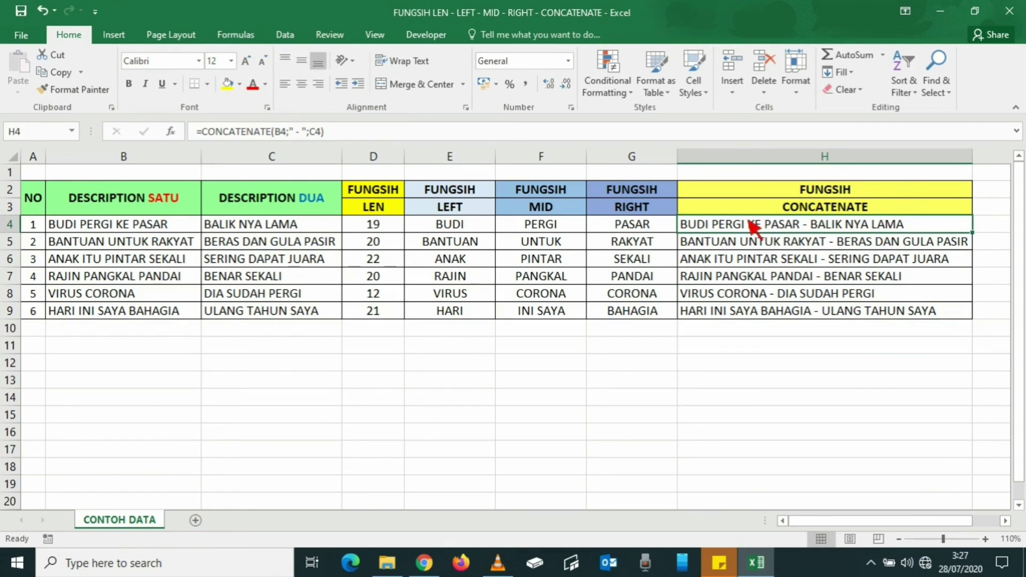
Step: Replace the hyphen in H4's formula with |, making =CONCATENATE(B4;" | ";C4)
click(301, 133)
click(300, 131)
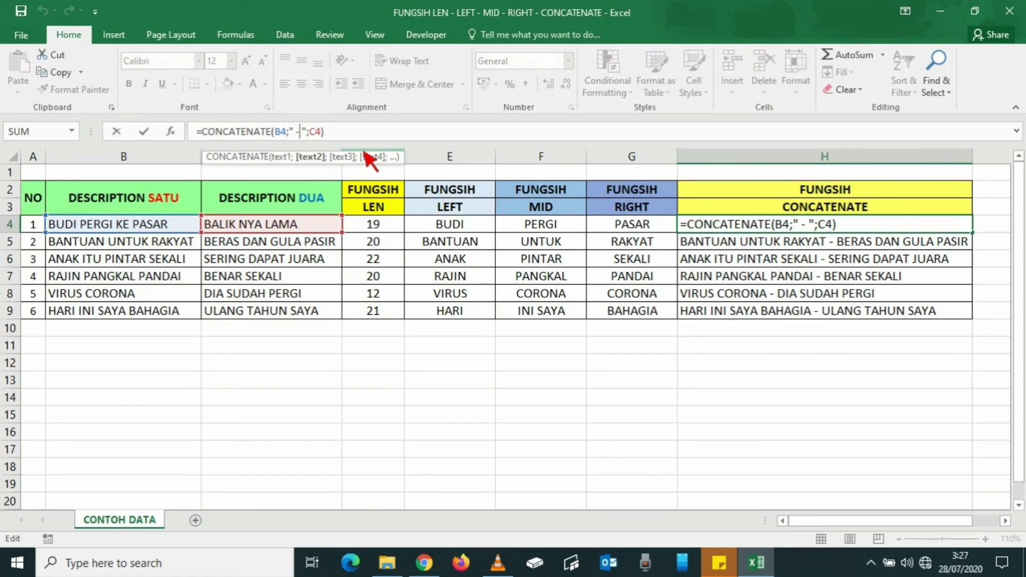
key(BackSpace)
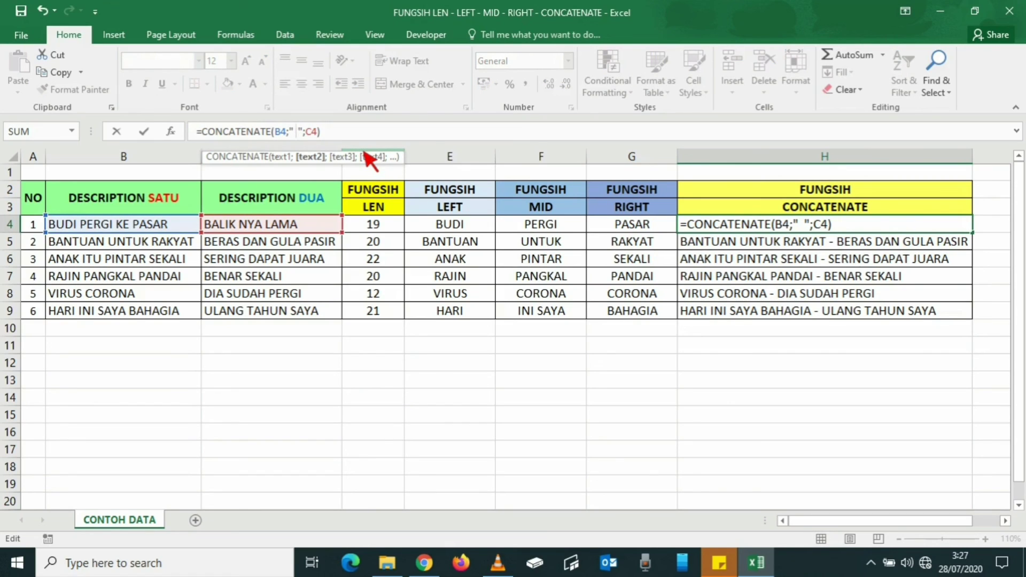
text(|)
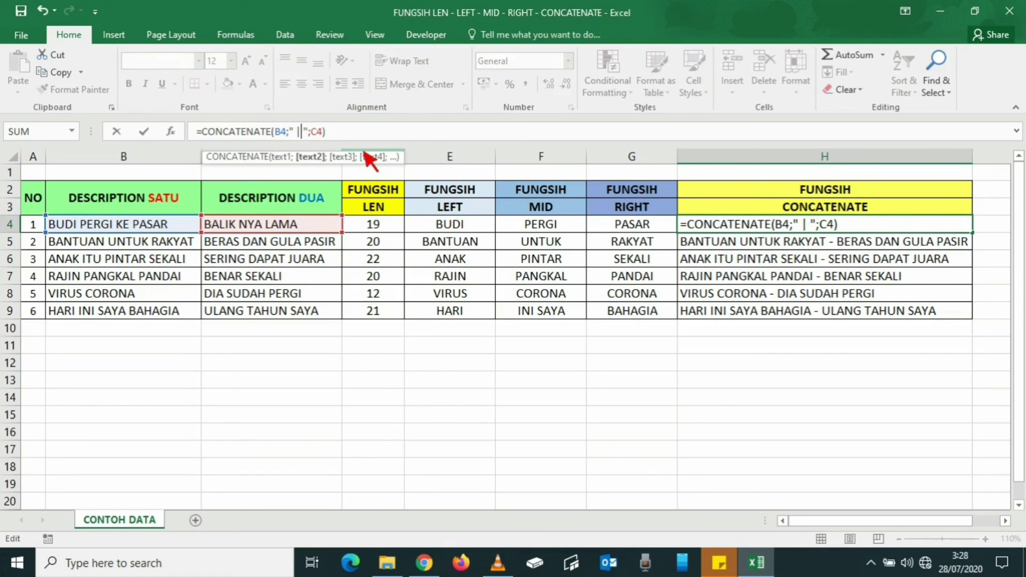
key(ctrl+Return)
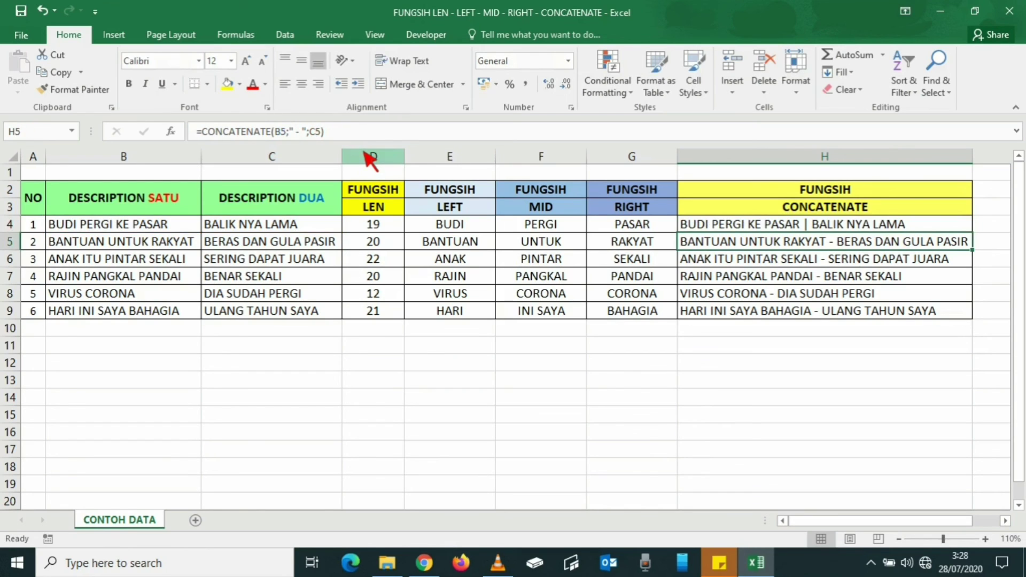
Step: Copy the | separator formula from H4 into H5:H9
key(ctrl+c)
key(Down)
key(shift+Down)
key(shift+Down)
key(shift+Down)
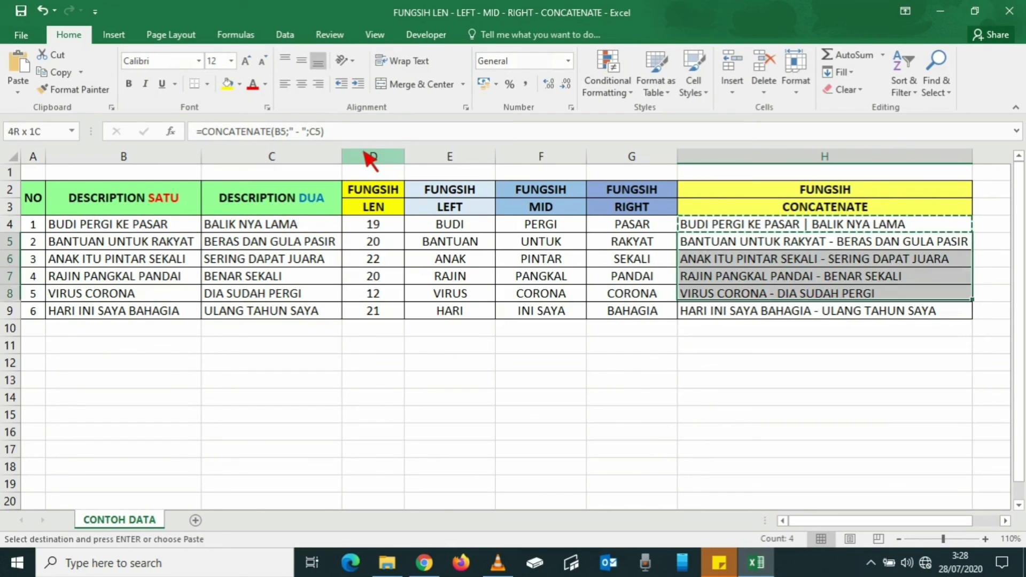
key(shift+Down)
key(Return)
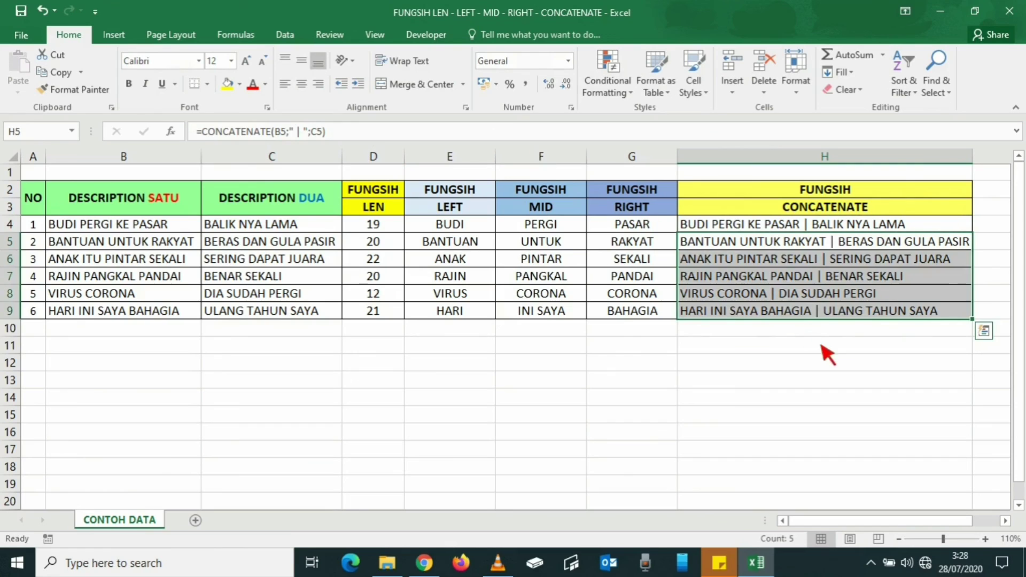
Step: Autofit column H to its longest joined description
click(823, 346)
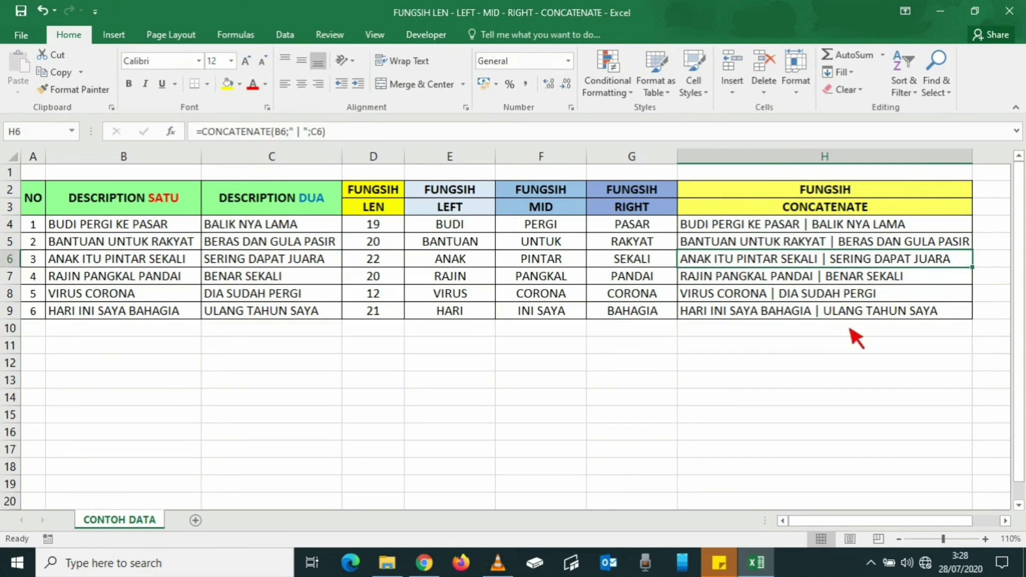
click(785, 328)
double_click(974, 156)
click(865, 371)
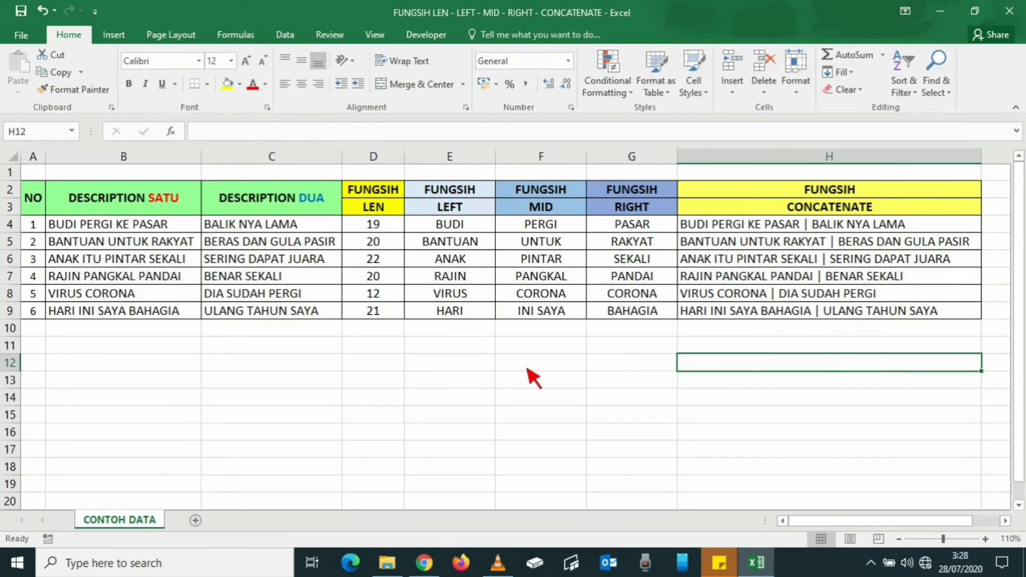